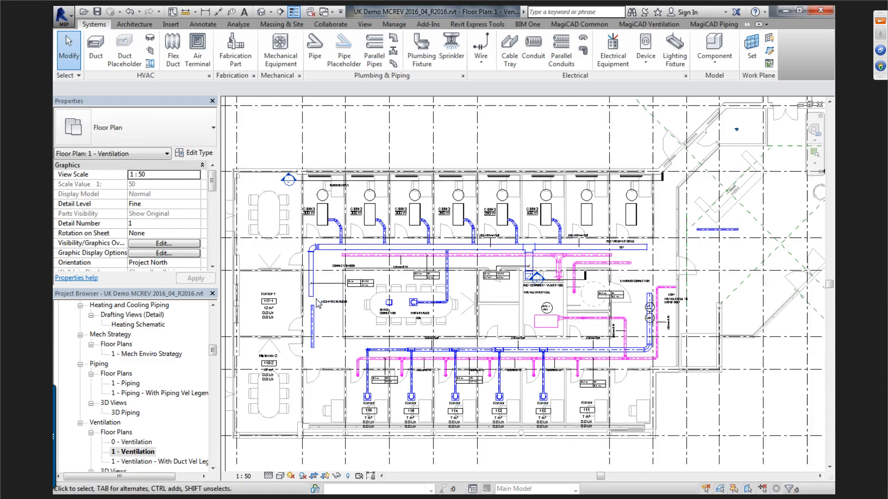
Step: Examine the space tags of Kontor-1 and Møterom-2 on the 1 - Ventilation floor plan
{"action": "middle_click_drag", "start_coordinate": [373, 300], "coordinate": [408, 282]}
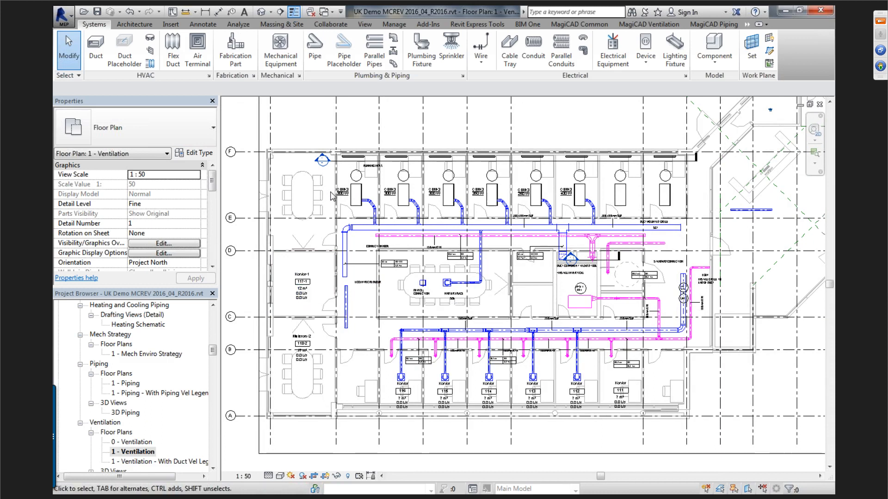
{"action": "scroll", "coordinate": [279, 320], "scroll_direction": "up", "scroll_amount": 2}
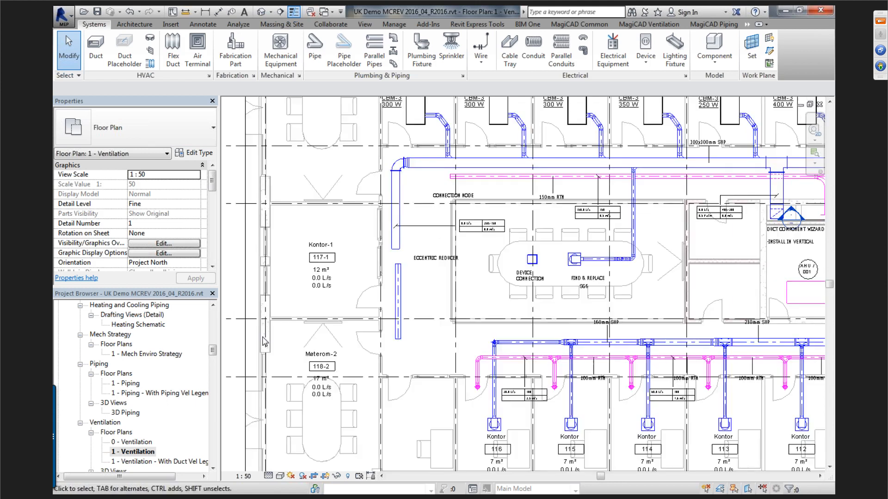
{"action": "scroll", "coordinate": [263, 337], "scroll_direction": "up", "scroll_amount": 2}
{"action": "middle_click_drag", "start_coordinate": [301, 301], "coordinate": [346, 233]}
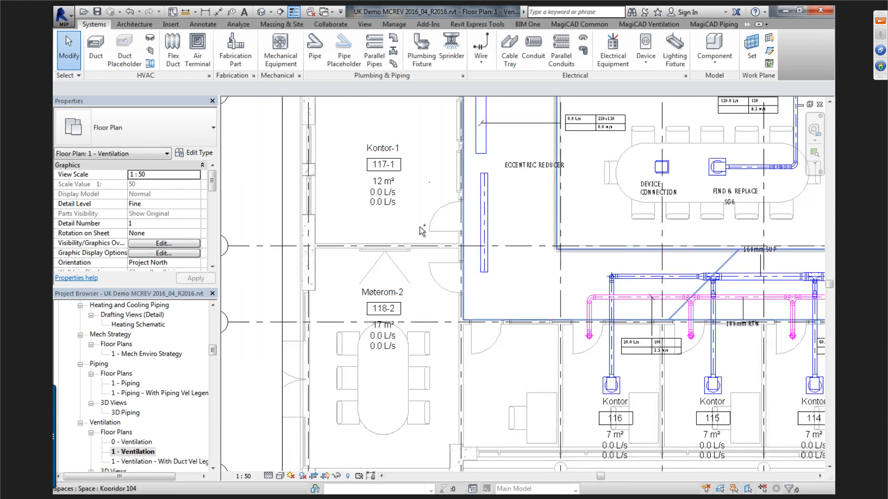
Step: Switch to the 1 - Piping floor plan and examine the design heating and cooling loads in the Kontor-1 and Møterom-2 space tags
{"action": "key", "text": "ctrl+Tab"}
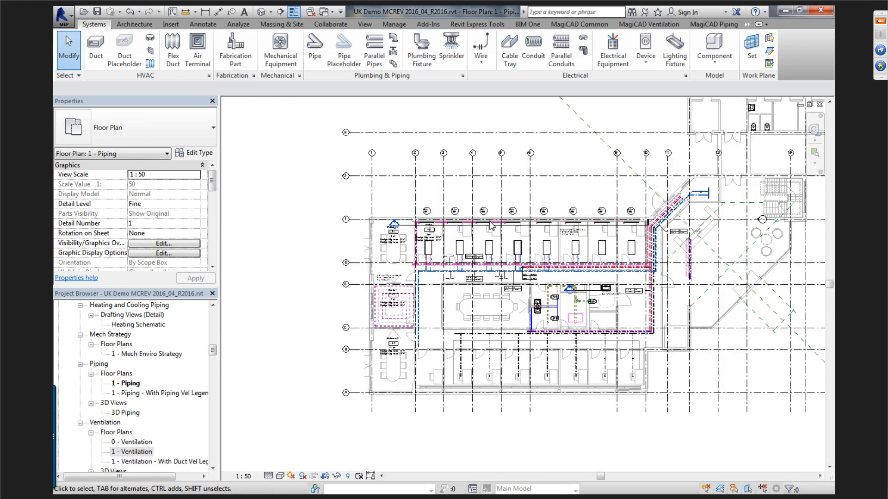
{"action": "scroll", "coordinate": [448, 289], "scroll_direction": "up", "scroll_amount": 5}
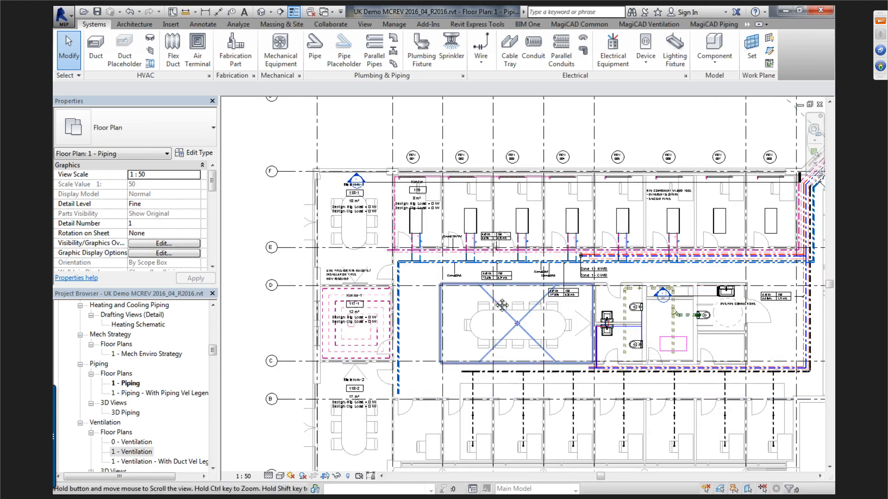
{"action": "middle_click_drag", "start_coordinate": [455, 259], "coordinate": [453, 255]}
{"action": "scroll", "coordinate": [354, 397], "scroll_direction": "up", "scroll_amount": 5}
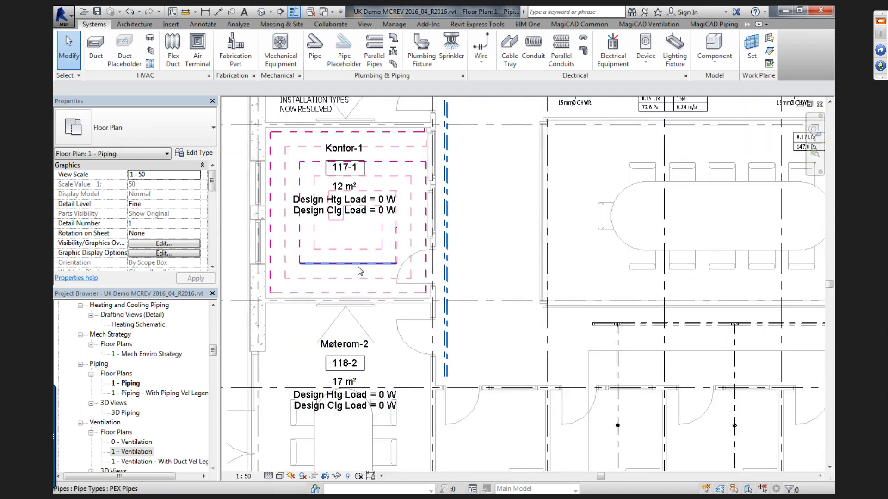
{"action": "scroll", "coordinate": [352, 384], "scroll_direction": "down", "scroll_amount": 3}
{"action": "scroll", "coordinate": [347, 356], "scroll_direction": "up", "scroll_amount": 2}
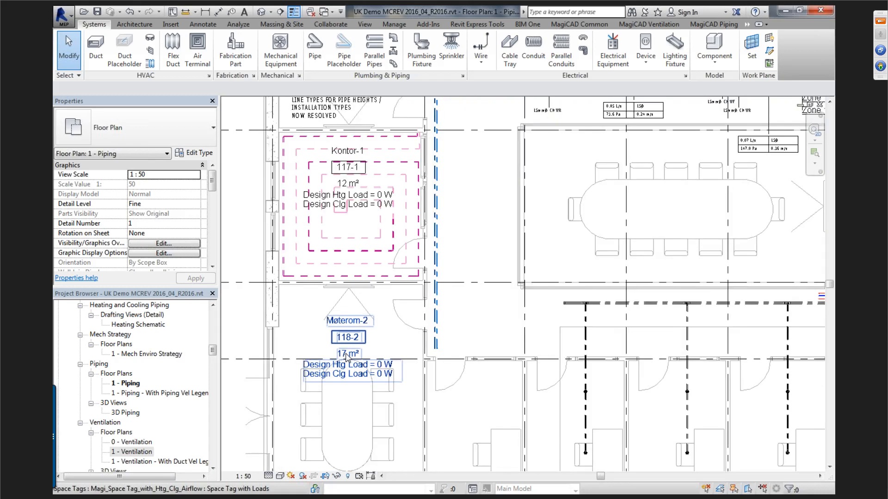
{"action": "left_click", "coordinate": [345, 341]}
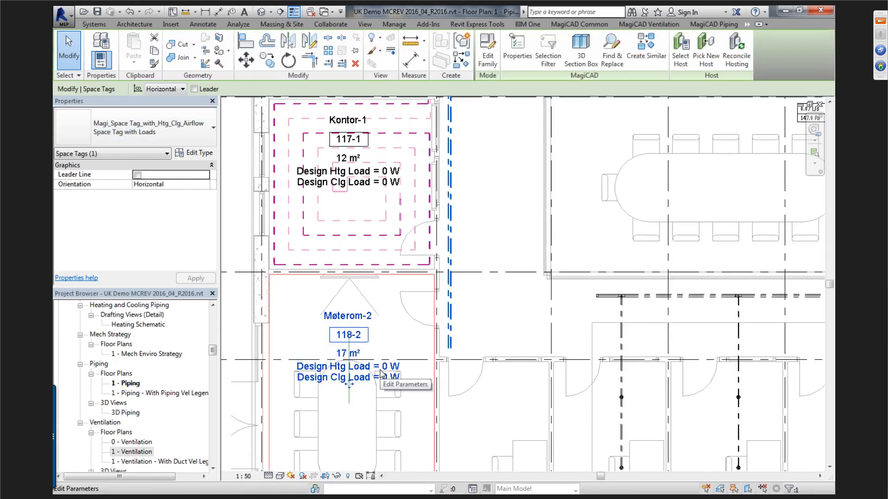
{"action": "key", "text": "Escape"}
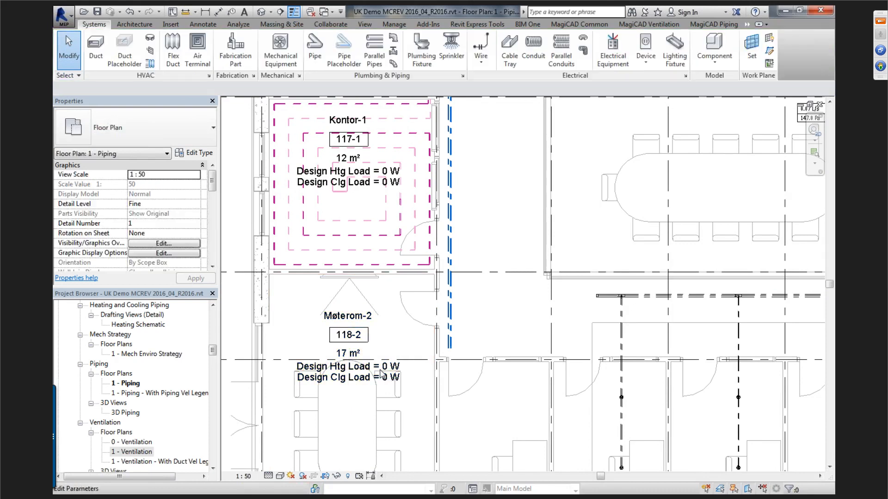
{"action": "scroll", "coordinate": [381, 374], "scroll_direction": "down", "scroll_amount": 5}
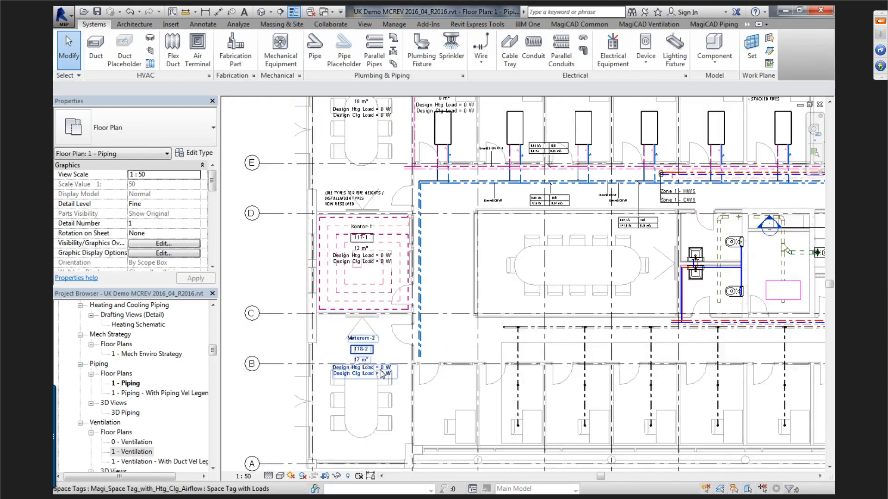
{"action": "middle_click_drag", "start_coordinate": [467, 309], "coordinate": [411, 310]}
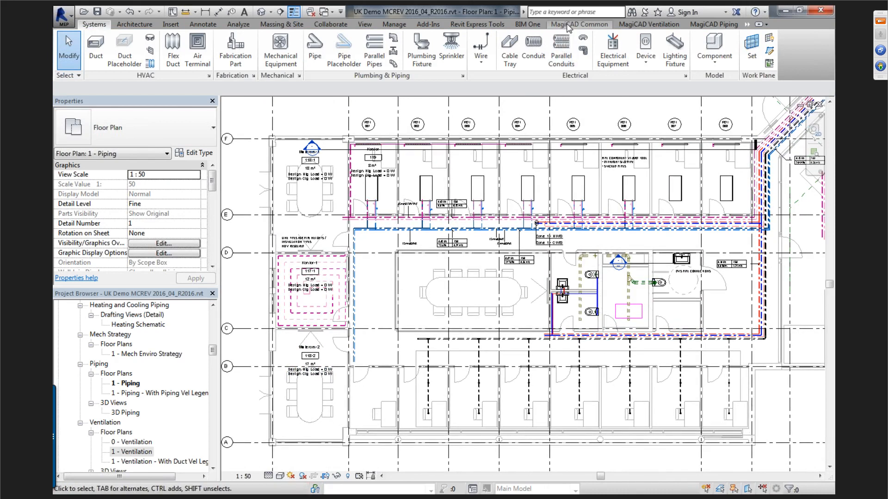
Step: Start a MagiCAD Spread Sheet Export and add Spaces to the selected categories
{"action": "left_click", "coordinate": [568, 26]}
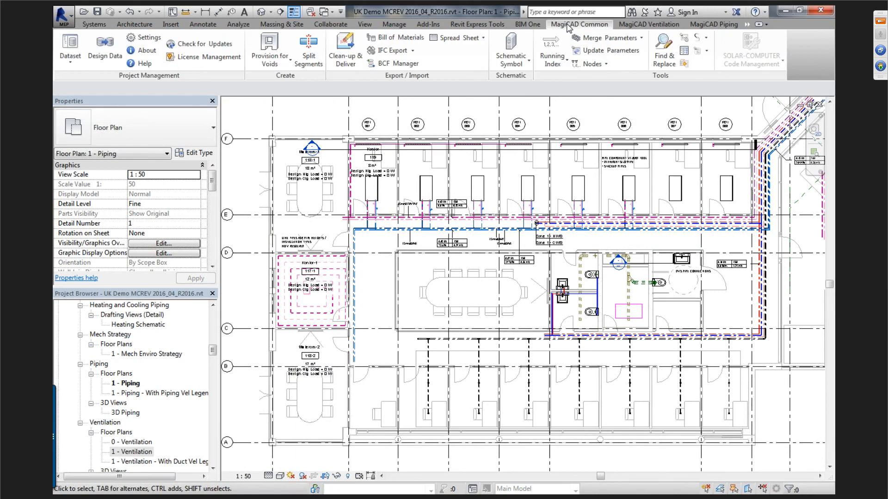
{"action": "left_click", "coordinate": [464, 40]}
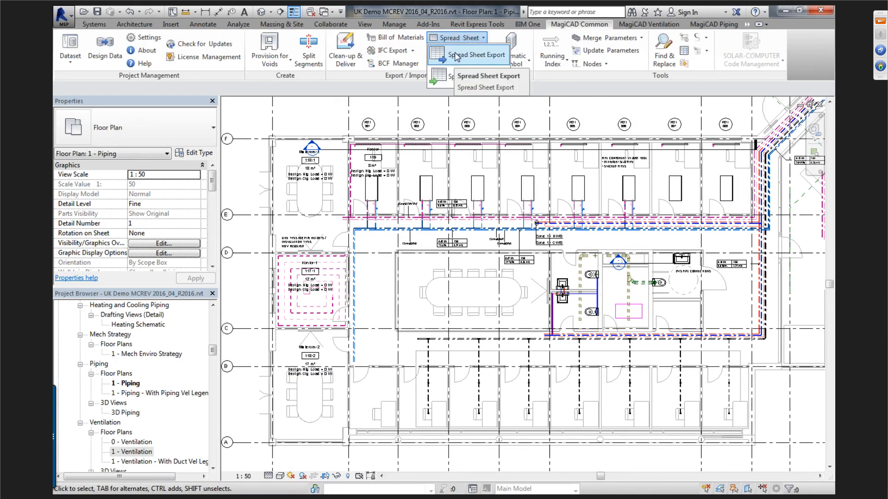
{"action": "left_click", "coordinate": [457, 56]}
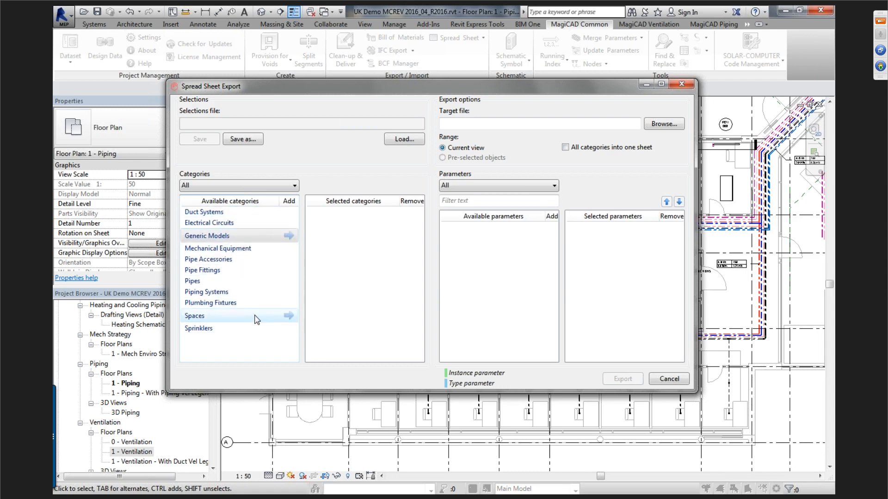
{"action": "left_click", "coordinate": [289, 312]}
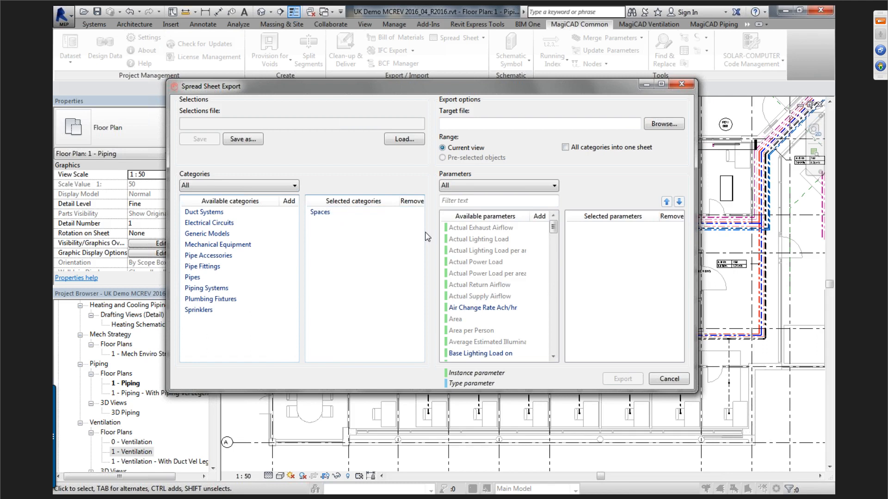
{"action": "left_click", "coordinate": [483, 186]}
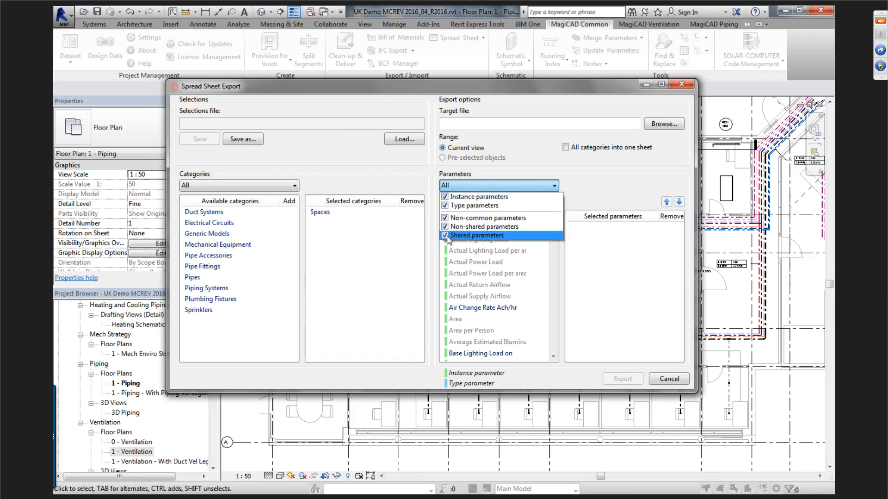
{"action": "left_click", "coordinate": [500, 182]}
{"action": "left_click", "coordinate": [482, 201]}
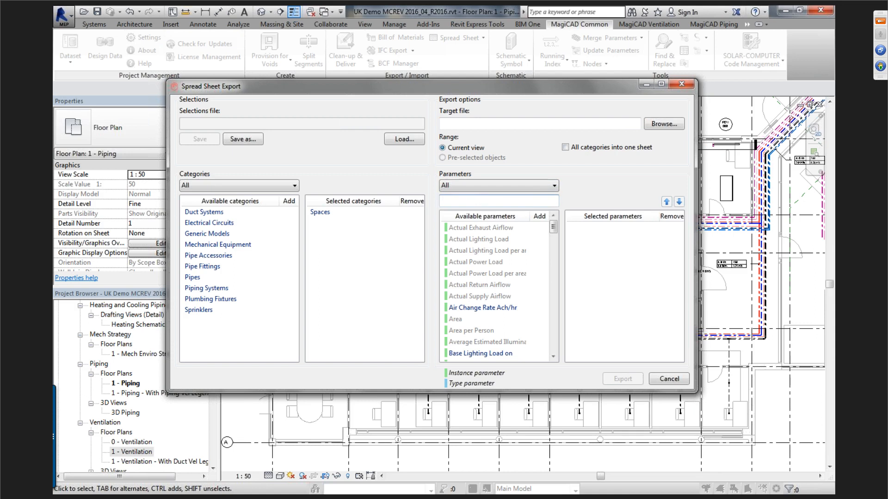
{"action": "type", "text": "load"}
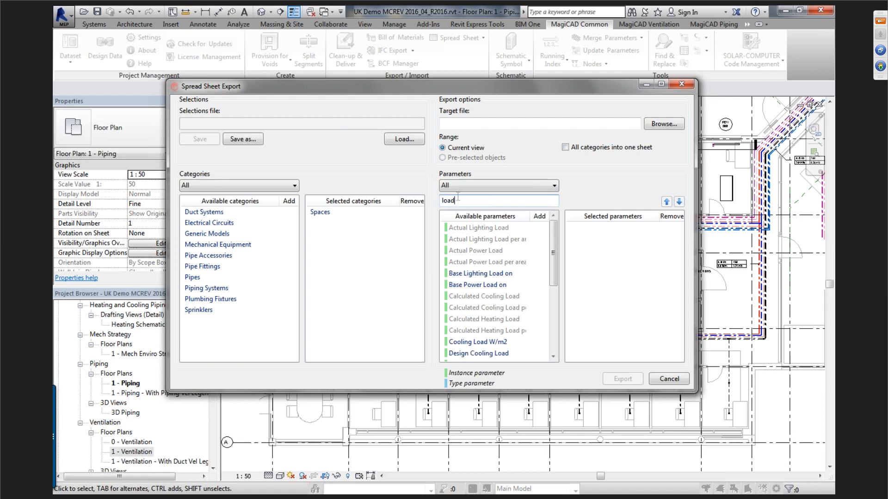
{"action": "key", "text": "BackSpace"}
{"action": "key", "text": "BackSpace"}
{"action": "key", "text": "BackSpace"}
{"action": "key", "text": "BackSpace"}
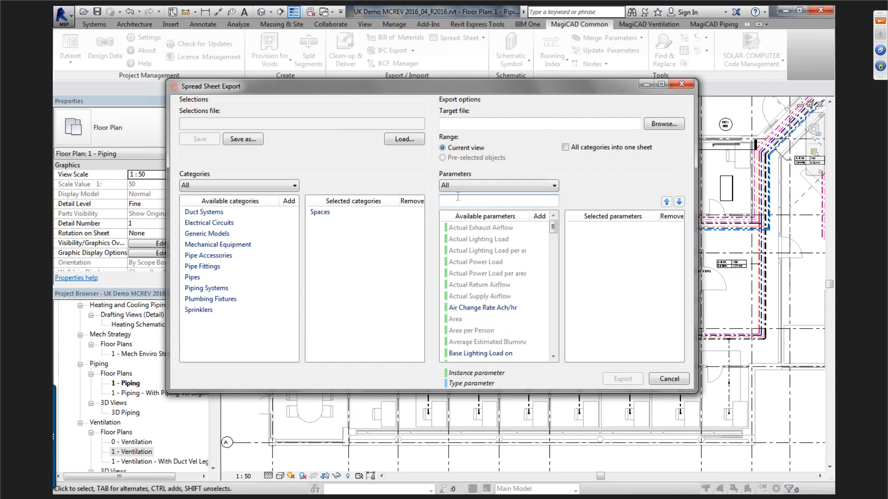
Step: Filter the available parameters by "heatin" and "cool" to add Design Heating Load and Design Cooling Load to the selected parameters
{"action": "type", "text": "heatin"}
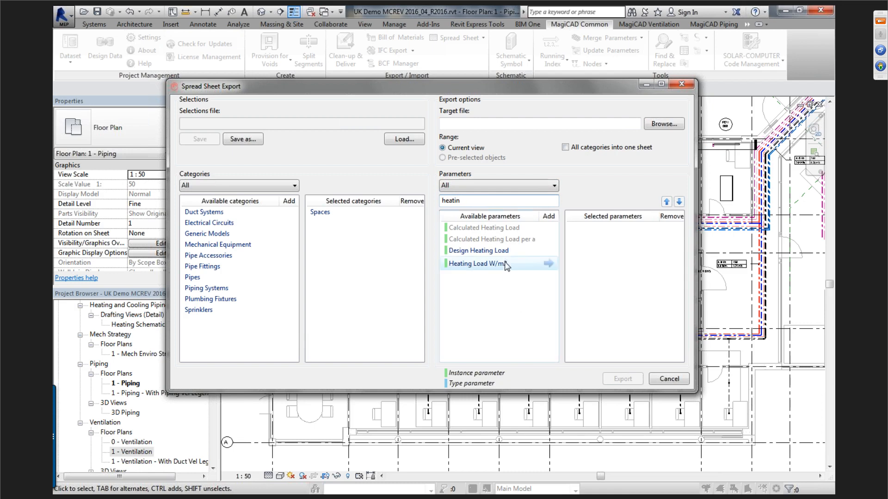
{"action": "left_click", "coordinate": [549, 251]}
{"action": "double_click", "coordinate": [481, 201]}
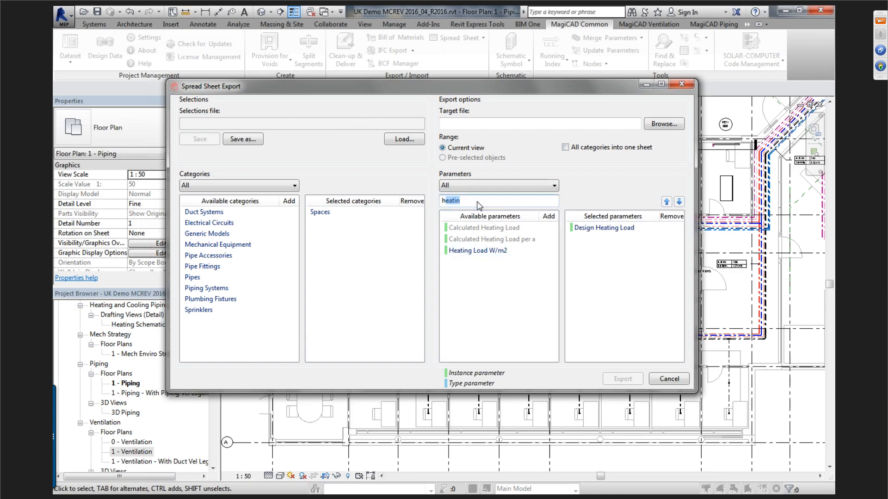
{"action": "type", "text": "cool"}
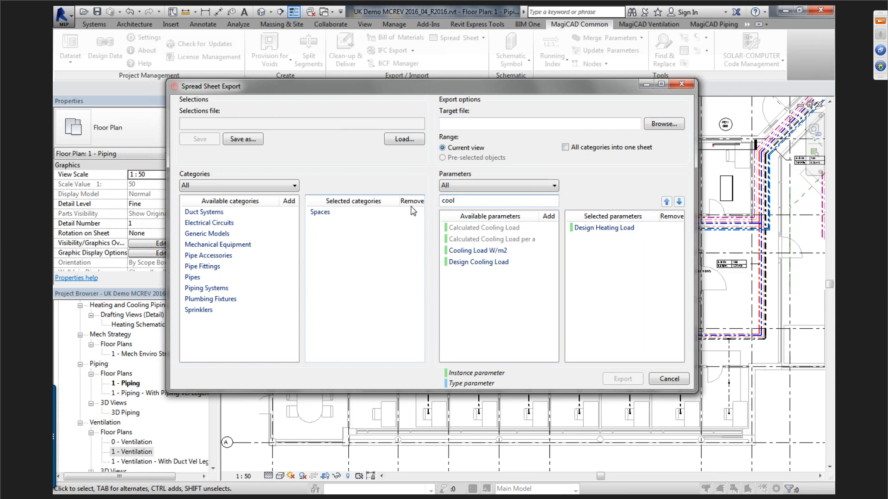
{"action": "left_click", "coordinate": [502, 264]}
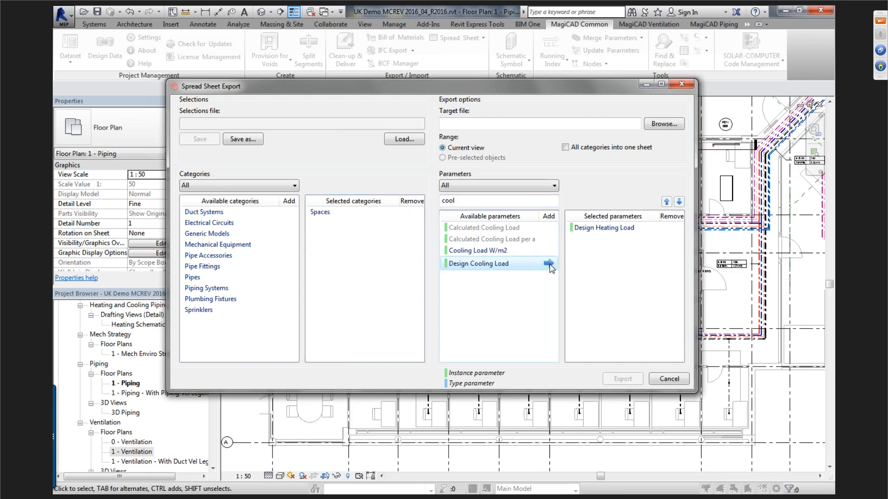
{"action": "left_click", "coordinate": [549, 264]}
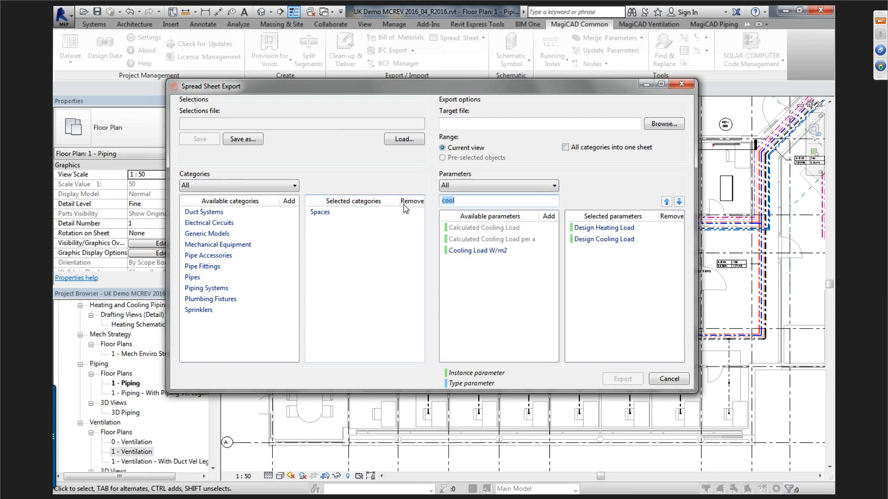
Step: Filter the available parameters by "numb" and "nam" to add Number and Name to the selected parameters
{"action": "type", "text": "numb"}
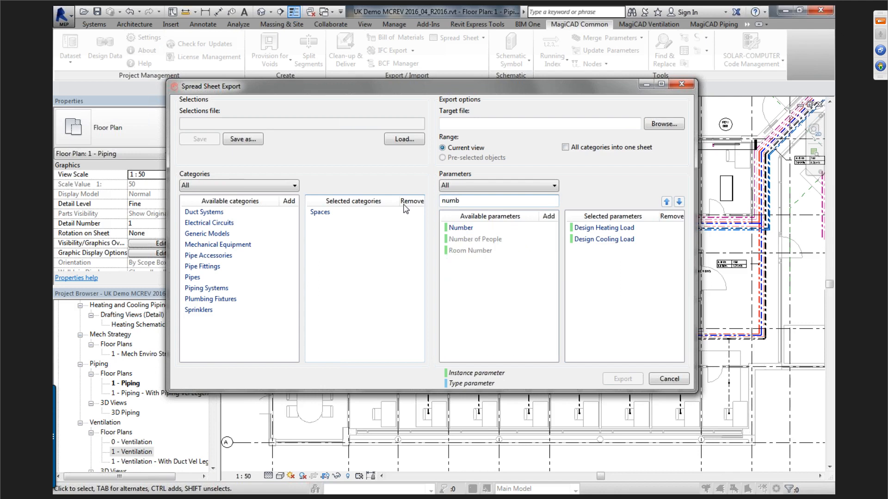
{"action": "left_click", "coordinate": [463, 227]}
{"action": "left_click", "coordinate": [550, 227]}
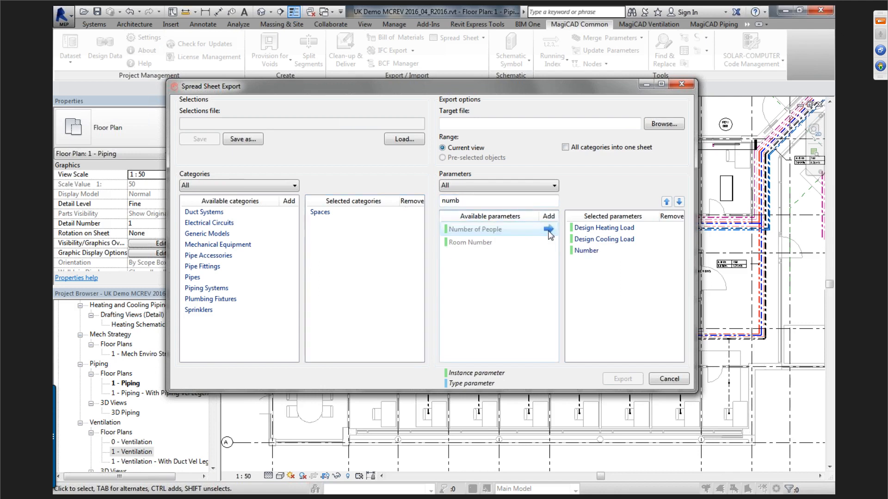
{"action": "left_click_drag", "start_coordinate": [472, 199], "coordinate": [418, 210]}
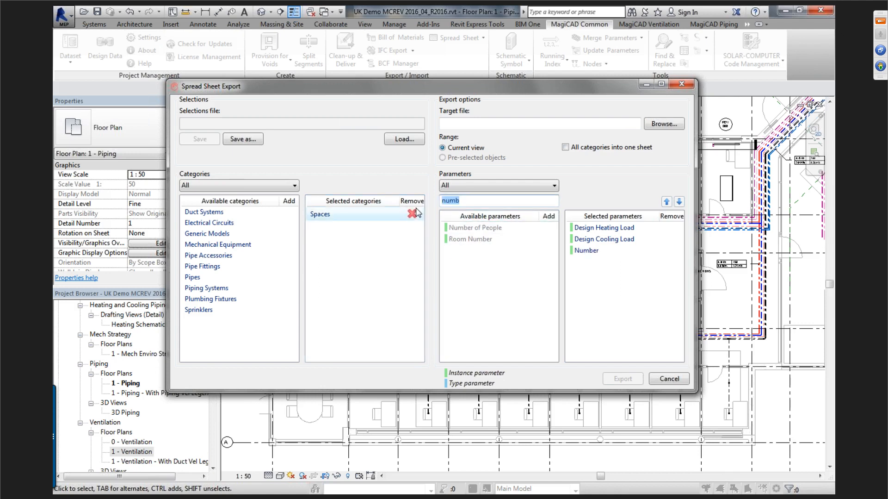
{"action": "type", "text": "nam"}
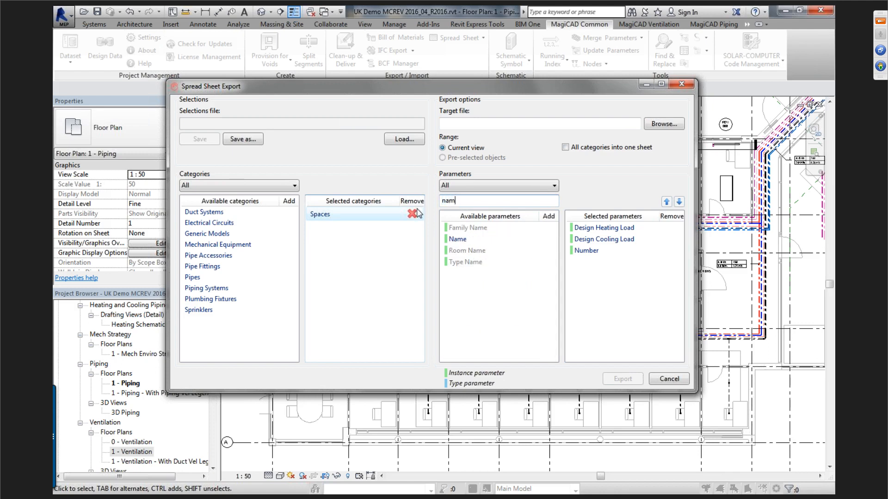
{"action": "left_click", "coordinate": [461, 239]}
{"action": "left_click", "coordinate": [550, 239]}
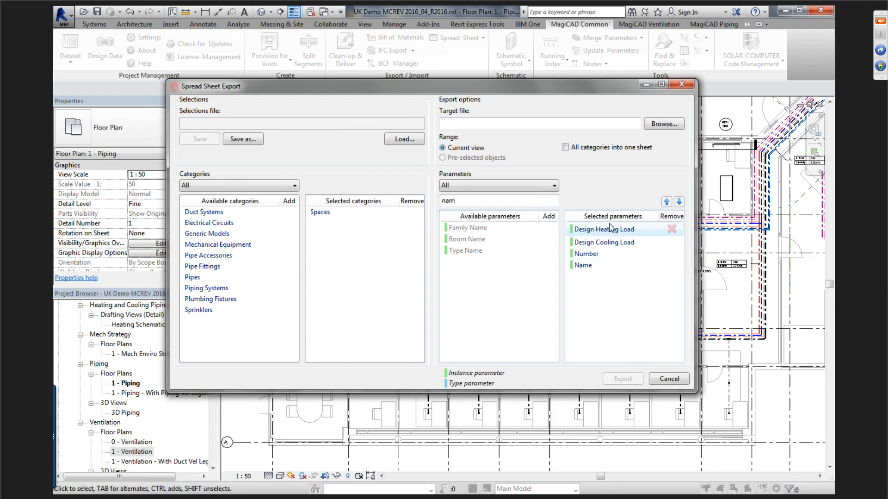
Step: Reorder the selected parameters so that Number is first and Name second, above the two design loads
{"action": "left_click", "coordinate": [627, 254]}
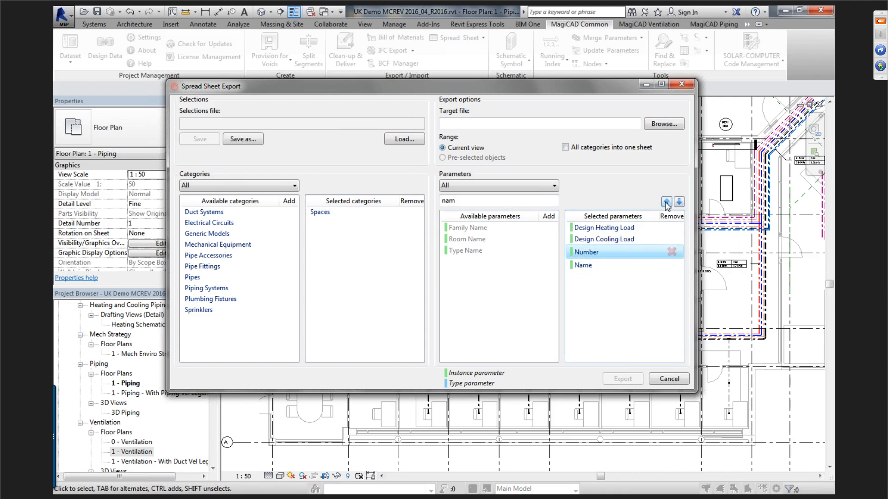
{"action": "left_click", "coordinate": [666, 203]}
{"action": "left_click", "coordinate": [667, 202]}
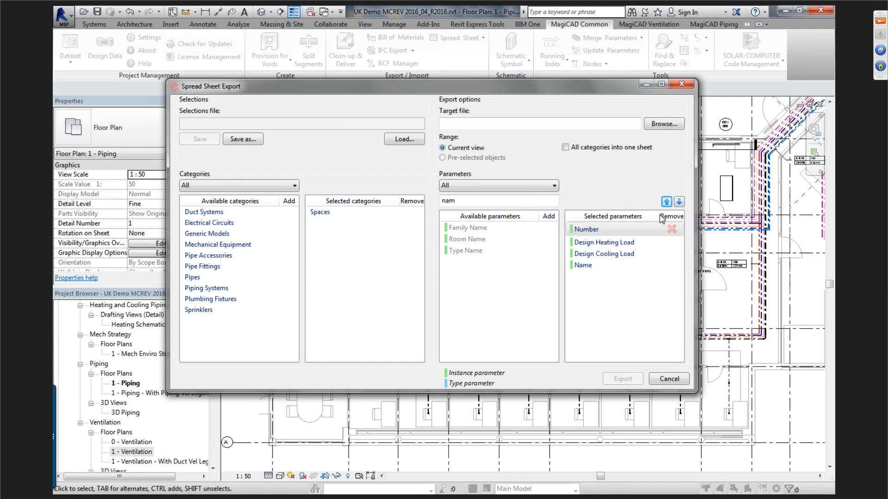
{"action": "left_click", "coordinate": [631, 269]}
{"action": "left_click", "coordinate": [667, 202]}
{"action": "left_click", "coordinate": [667, 201]}
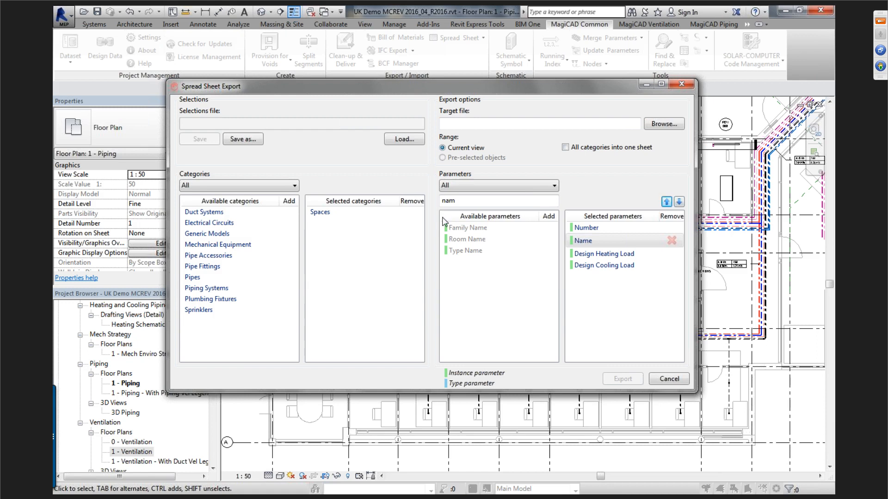
{"action": "mouse_move", "coordinate": [456, 228]}
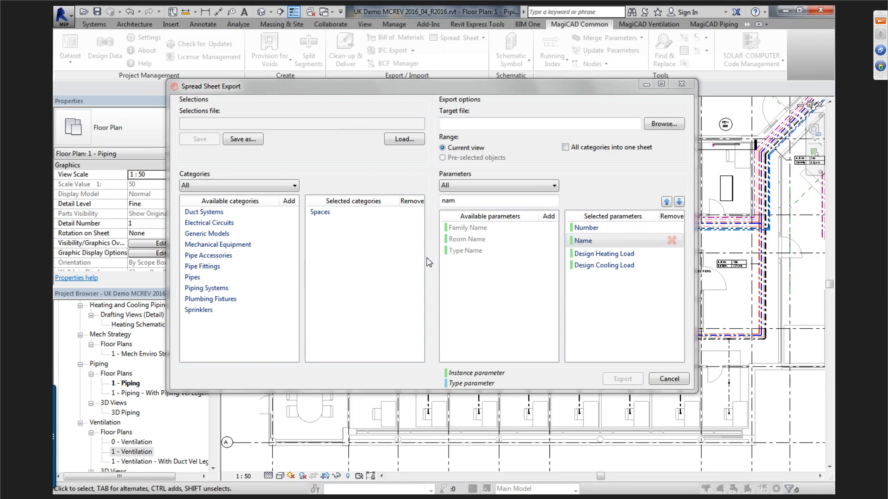
{"action": "left_click", "coordinate": [361, 214]}
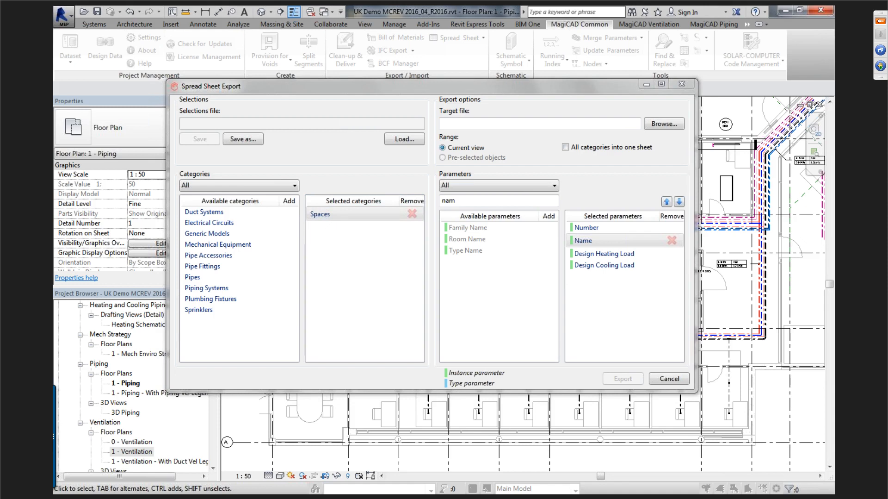
{"action": "left_click", "coordinate": [320, 214]}
{"action": "left_click", "coordinate": [395, 90]}
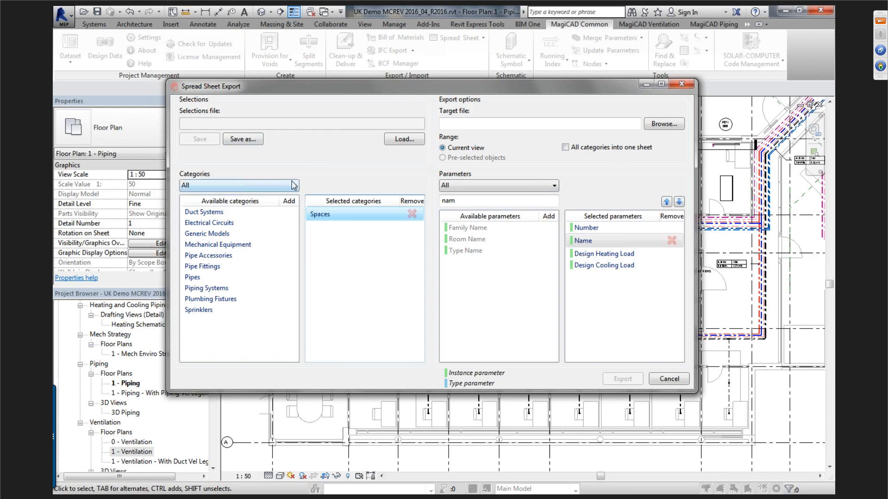
{"action": "left_click", "coordinate": [254, 139]}
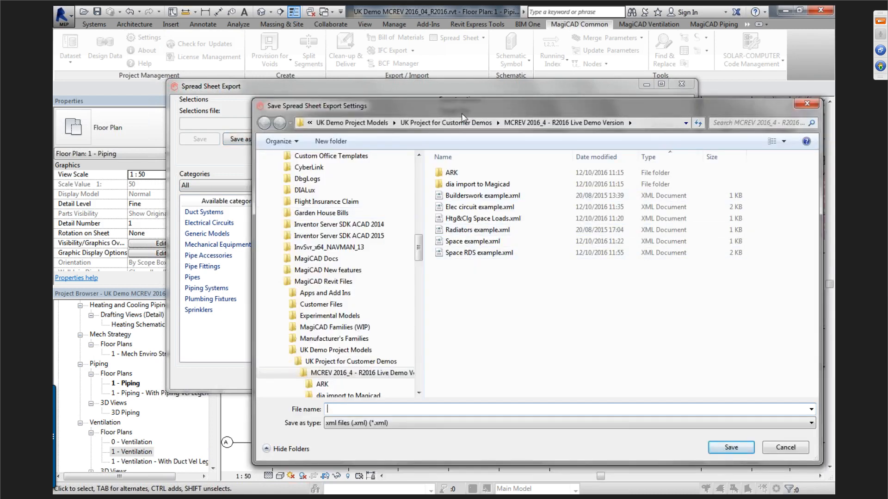
{"action": "left_click_drag", "start_coordinate": [462, 116], "coordinate": [348, 142]}
{"action": "left_click_drag", "start_coordinate": [470, 130], "coordinate": [487, 359]}
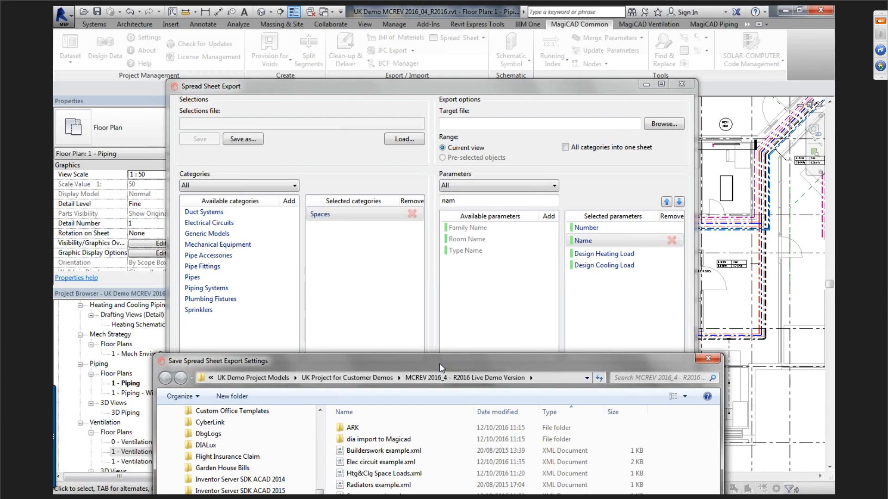
{"action": "left_click_drag", "start_coordinate": [441, 367], "coordinate": [434, 95]}
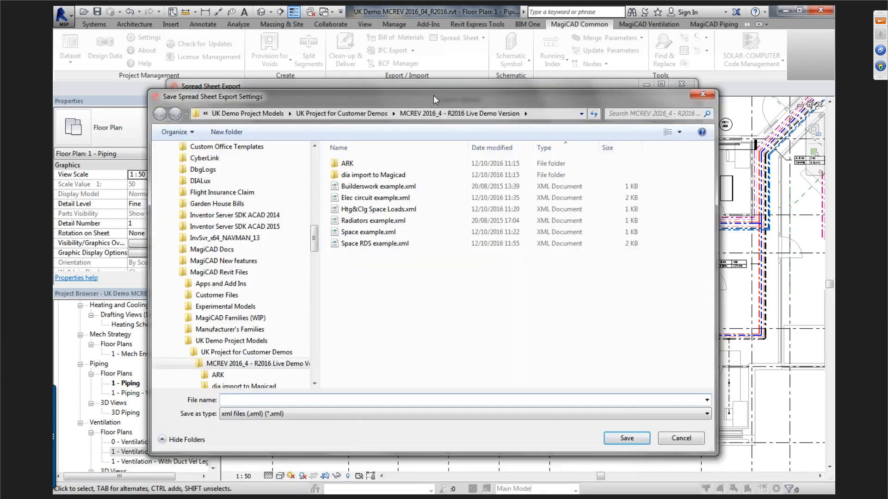
{"action": "key", "text": "Escape"}
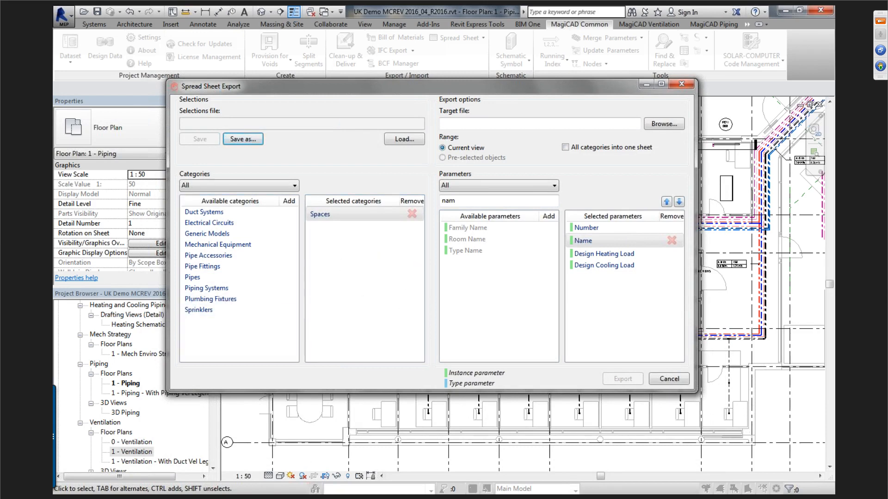
{"action": "left_click", "coordinate": [243, 138]}
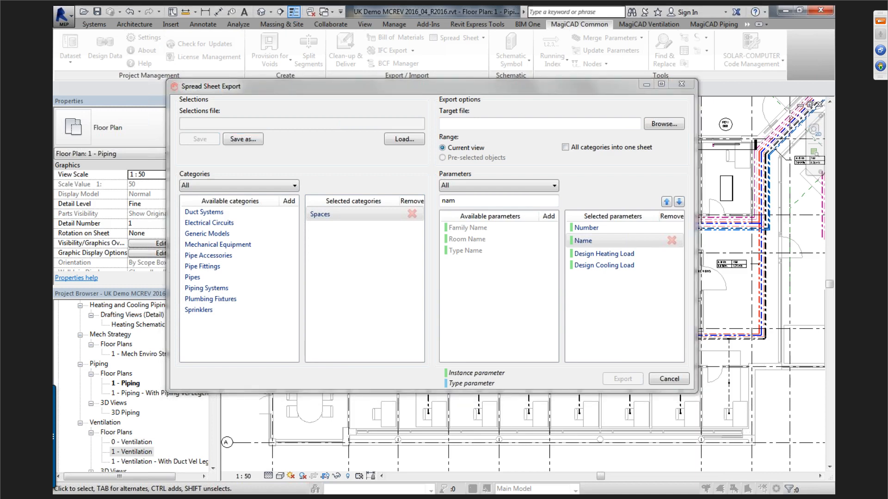
{"action": "left_click", "coordinate": [519, 359]}
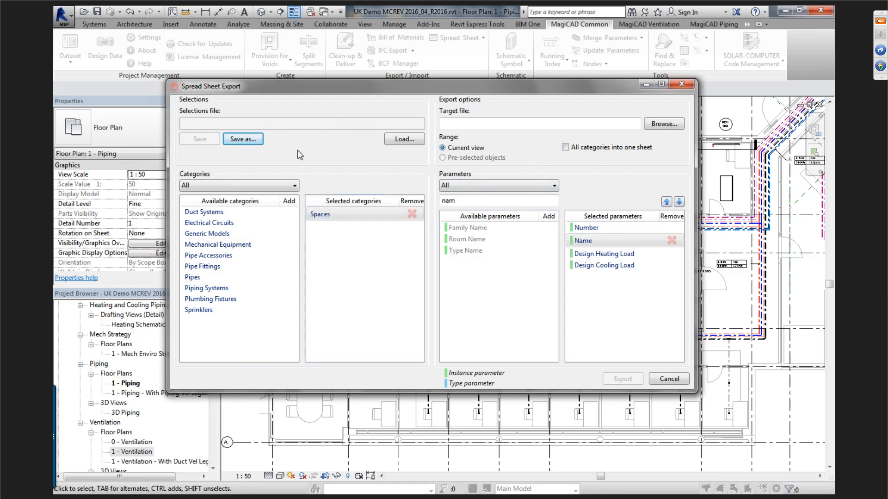
{"action": "left_click", "coordinate": [664, 124]}
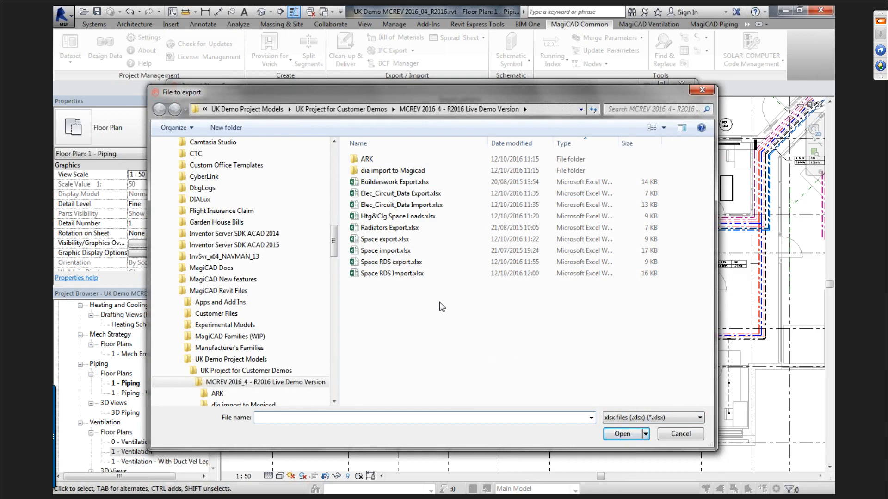
{"action": "left_click", "coordinate": [680, 433]}
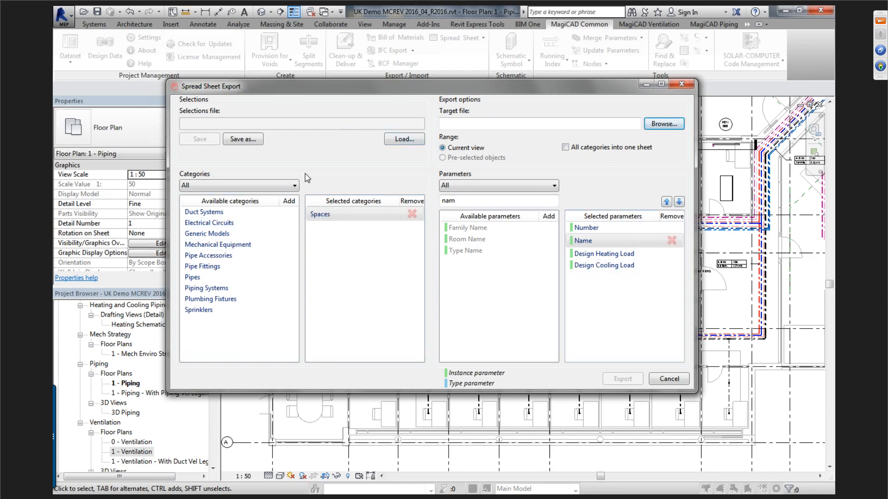
Step: Load the export settings file Htg&Clg Space Loads.xml and check the target file path it sets
{"action": "left_click", "coordinate": [395, 140]}
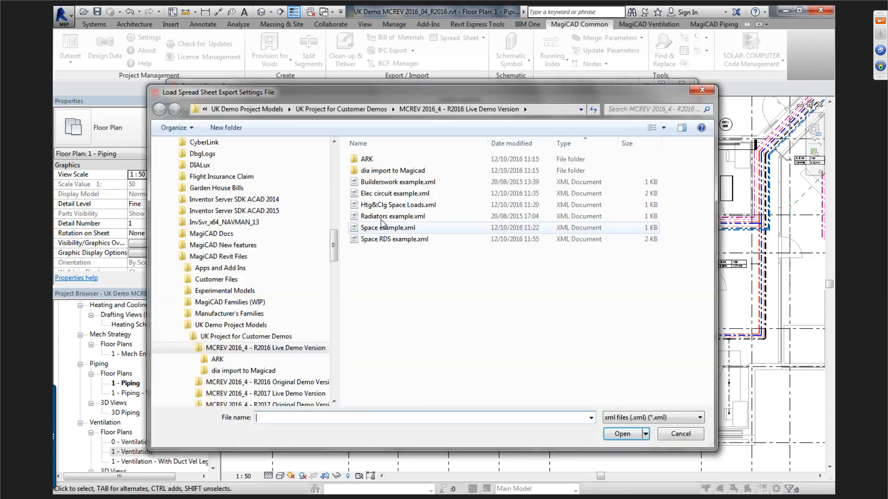
{"action": "left_click", "coordinate": [407, 206]}
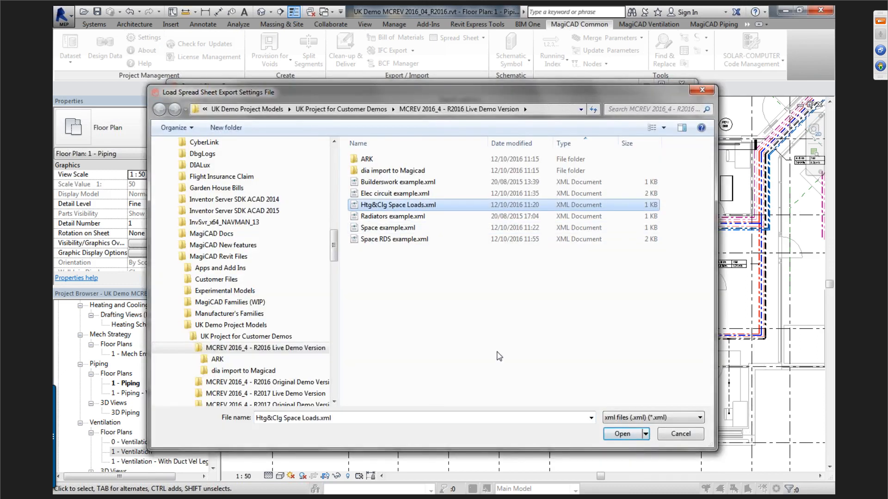
{"action": "left_click", "coordinate": [623, 434]}
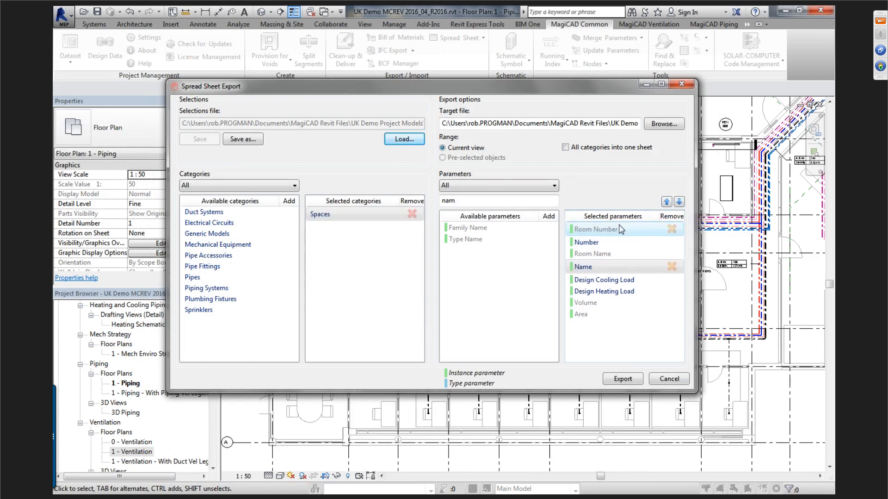
{"action": "left_click", "coordinate": [619, 230]}
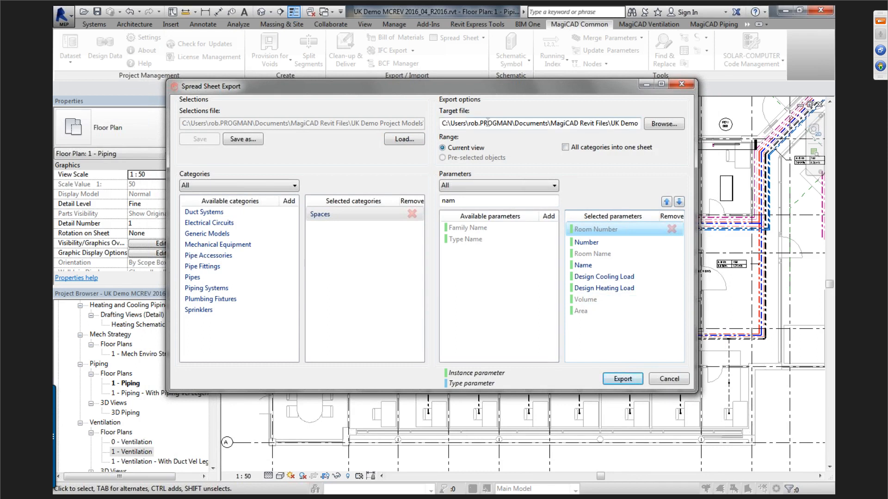
{"action": "left_click_drag", "start_coordinate": [488, 123], "coordinate": [636, 127]}
{"action": "left_click", "coordinate": [604, 126]}
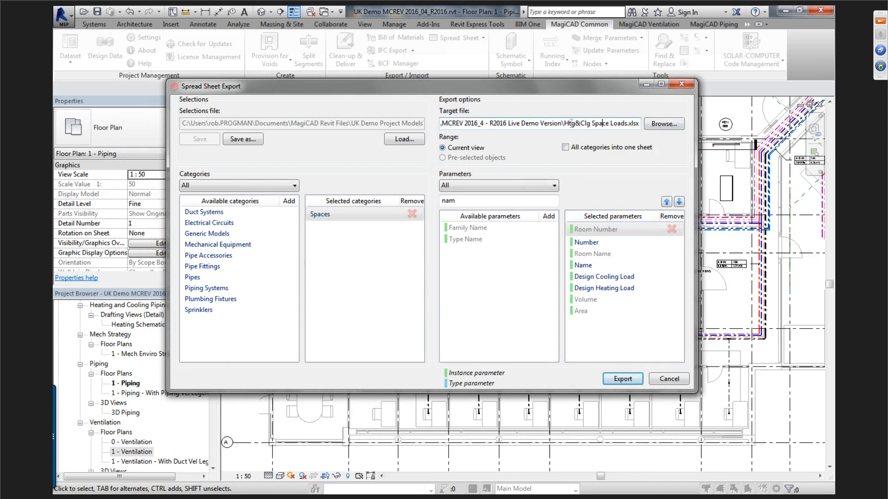
{"action": "left_click_drag", "start_coordinate": [563, 124], "coordinate": [641, 124]}
Step: Clear the available parameters filter and export the Spaces to Htg&Clg Space Loads.xlsx, overwriting the existing file
{"action": "left_click", "coordinate": [503, 127]}
{"action": "key", "text": "BackSpace"}
{"action": "key", "text": "BackSpace"}
{"action": "key", "text": "BackSpace"}
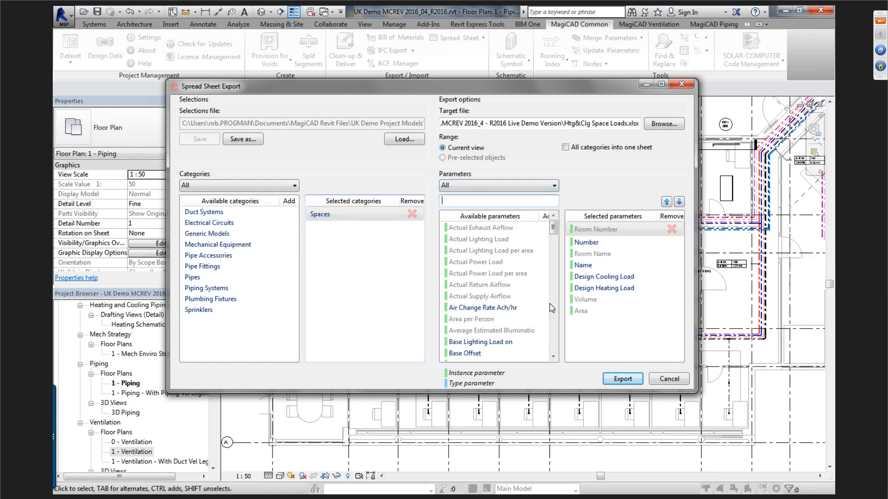
{"action": "left_click", "coordinate": [619, 379]}
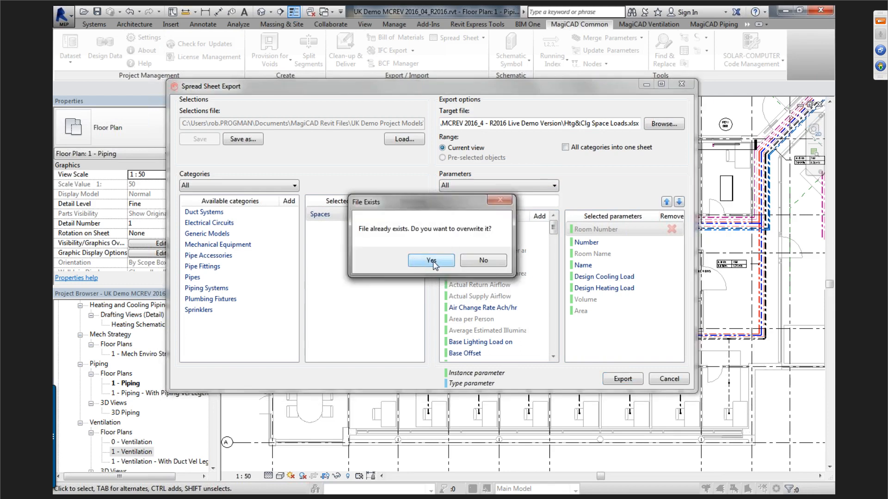
{"action": "left_click", "coordinate": [432, 260]}
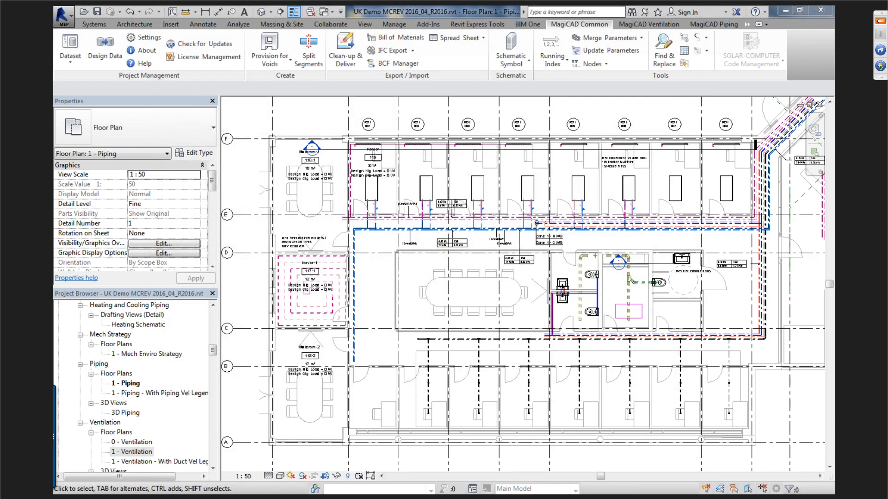
Step: Switch to Windows Explorer and open the exported workbook Htg&Clg Space Loads.xlsx in Excel
{"action": "key", "text": "alt+Tab"}
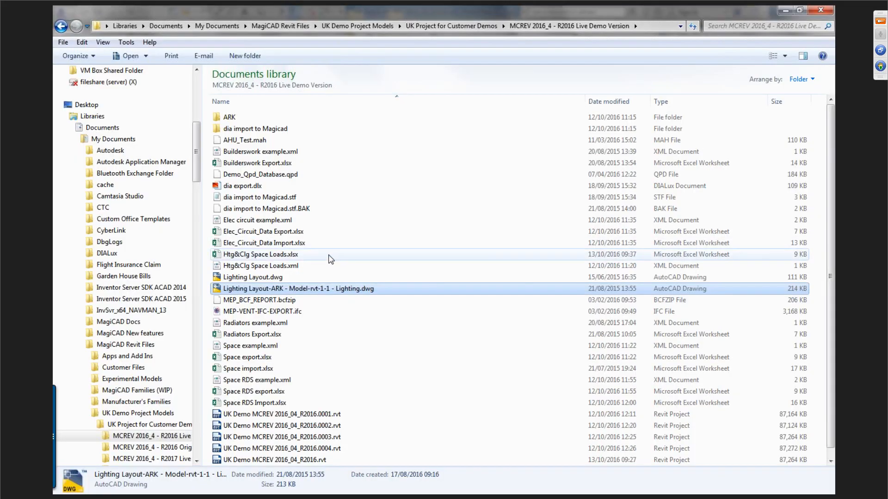
{"action": "double_click", "coordinate": [331, 255]}
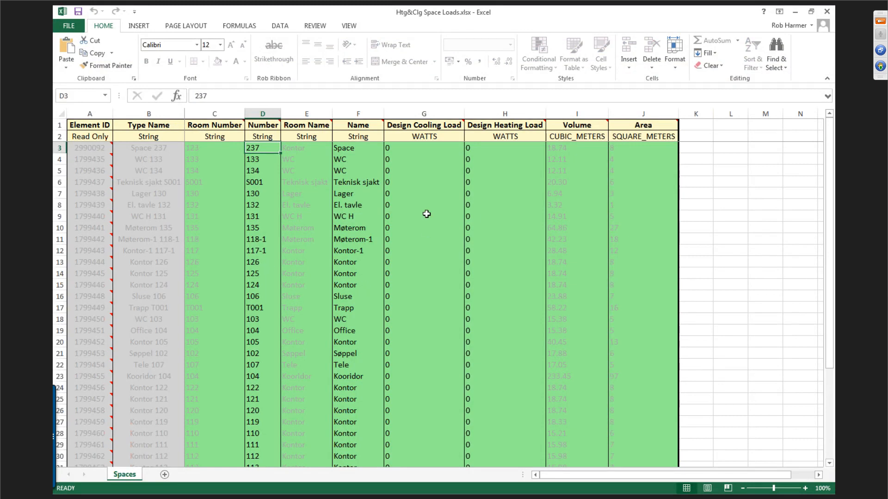
{"action": "left_click", "coordinate": [430, 236]}
{"action": "left_click", "coordinate": [485, 239]}
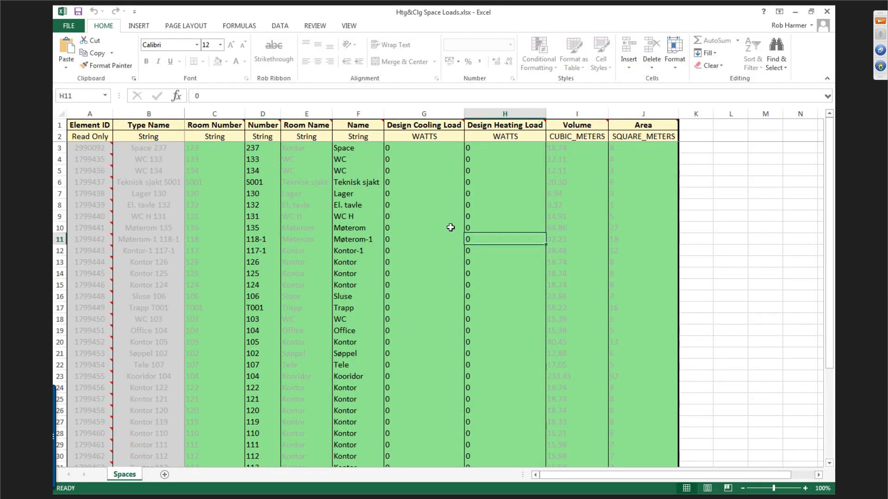
Step: Examine the exported Spaces sheet down to its last row, including the Design Cooling Load and Design Heating Load columns
{"action": "scroll", "coordinate": [446, 272], "scroll_direction": "down", "scroll_amount": 2}
{"action": "scroll", "coordinate": [573, 243], "scroll_direction": "up", "scroll_amount": 2}
{"action": "scroll", "coordinate": [420, 260], "scroll_direction": "down", "scroll_amount": 2}
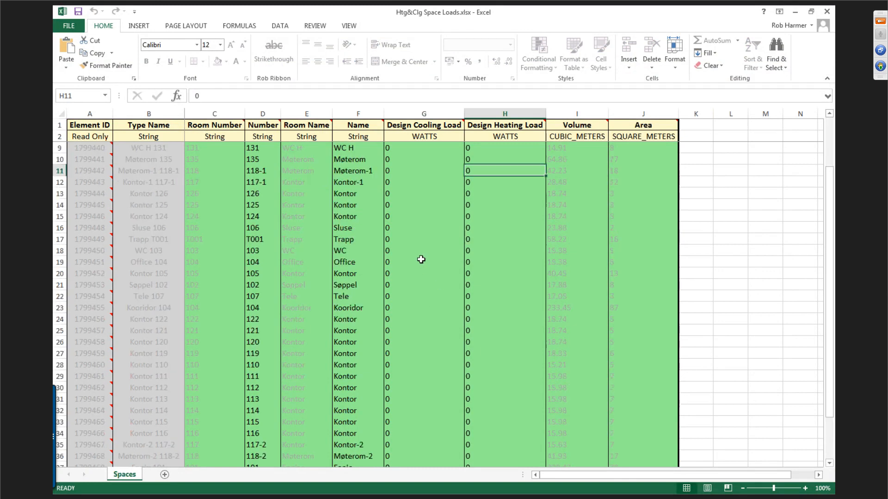
{"action": "scroll", "coordinate": [421, 281], "scroll_direction": "down", "scroll_amount": 5}
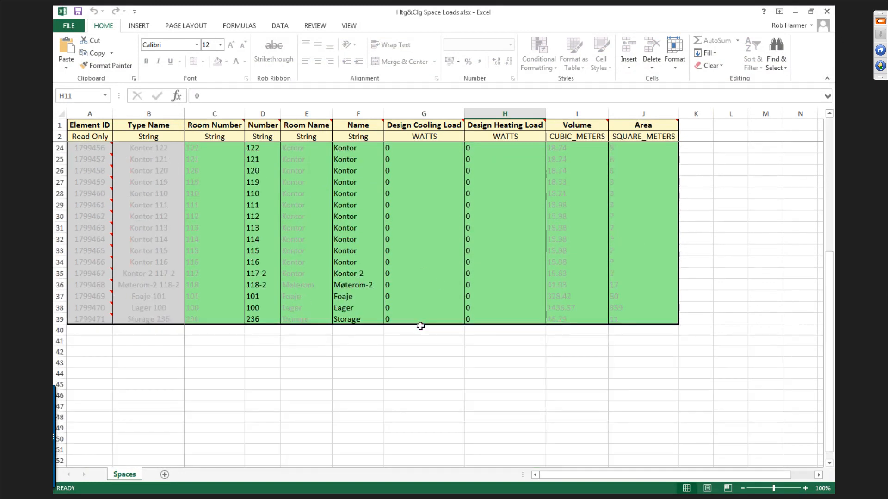
{"action": "scroll", "coordinate": [421, 324], "scroll_direction": "up", "scroll_amount": 7}
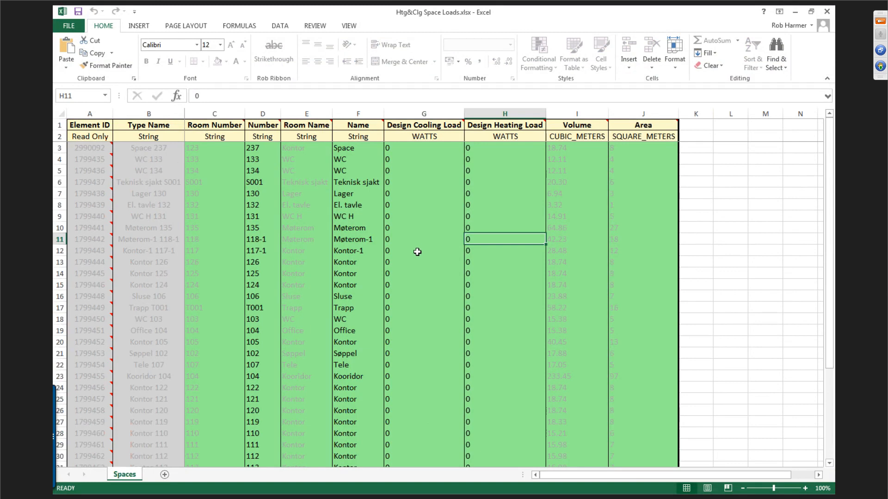
{"action": "scroll", "coordinate": [417, 259], "scroll_direction": "down", "scroll_amount": 2}
{"action": "scroll", "coordinate": [418, 273], "scroll_direction": "down", "scroll_amount": 2}
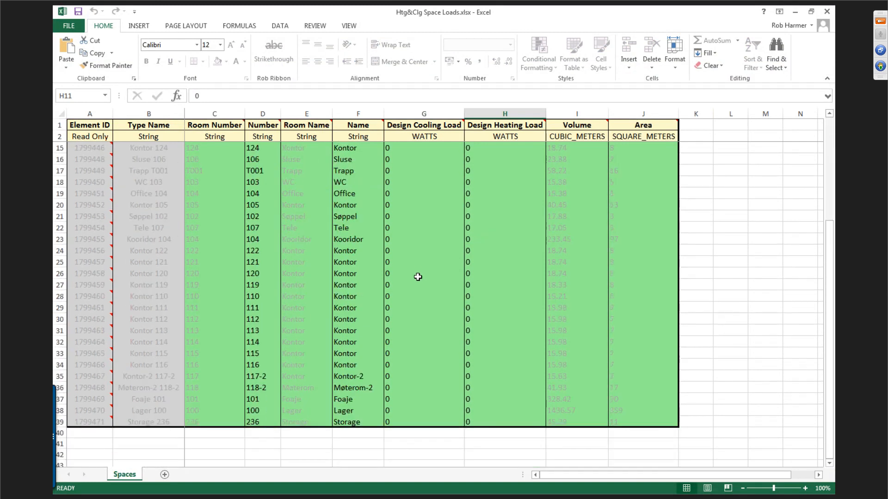
{"action": "scroll", "coordinate": [420, 222], "scroll_direction": "up", "scroll_amount": 4}
Step: Enter the formula =J3*40 in G3 to calculate the first space's Design Cooling Load from its area
{"action": "left_click", "coordinate": [416, 150]}
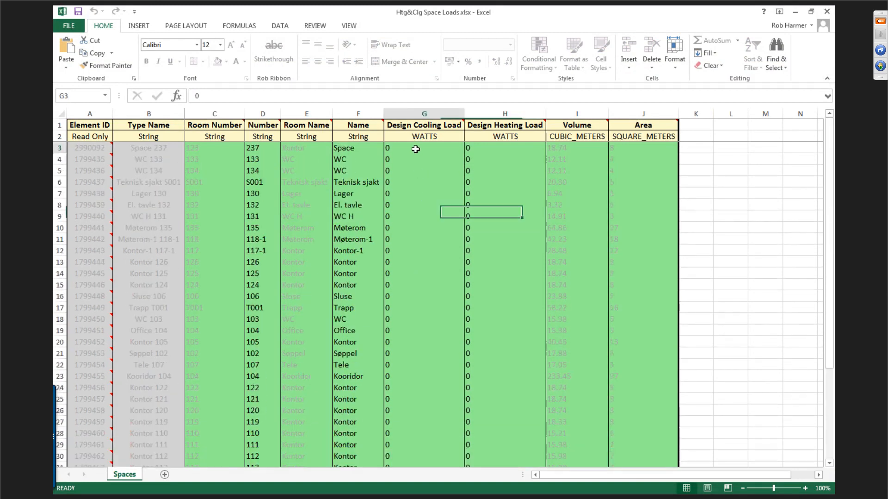
{"action": "left_click", "coordinate": [283, 27]}
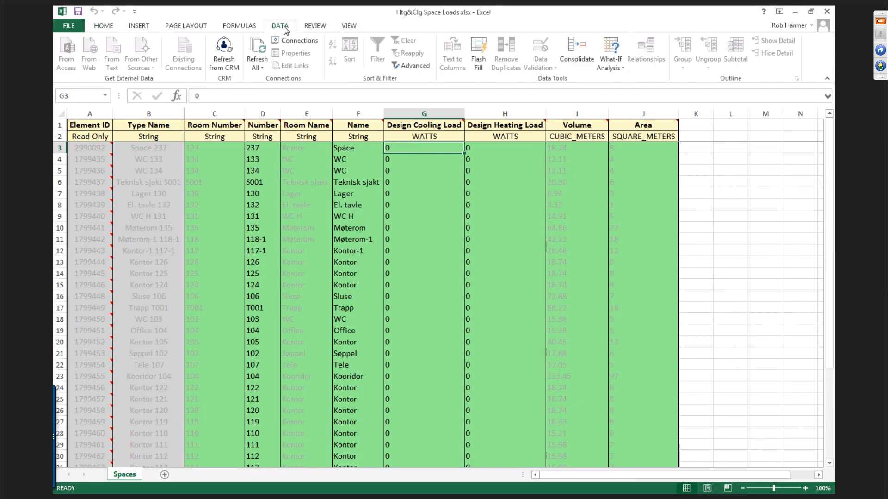
{"action": "left_click", "coordinate": [315, 26]}
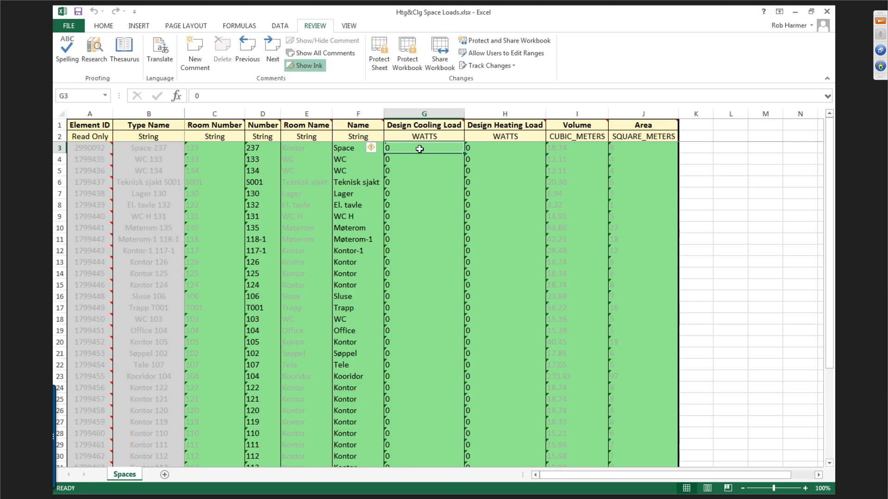
{"action": "type", "text": "="}
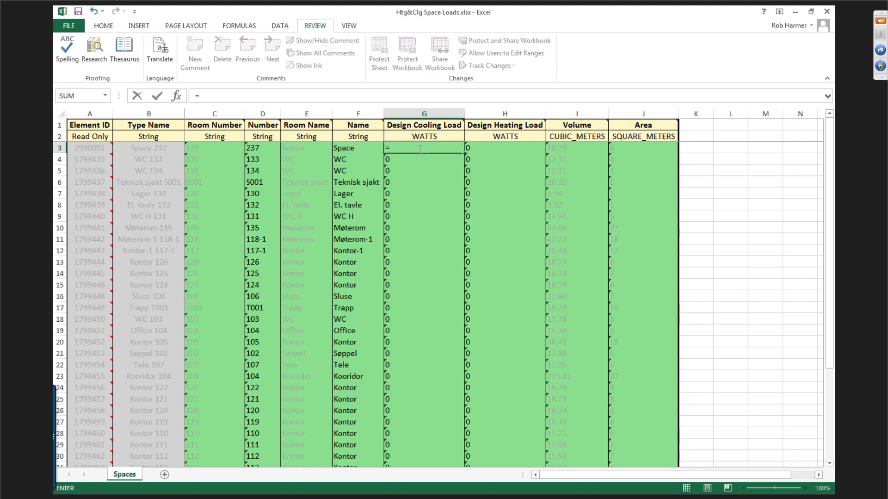
{"action": "left_click", "coordinate": [656, 145]}
{"action": "type", "text": "*"}
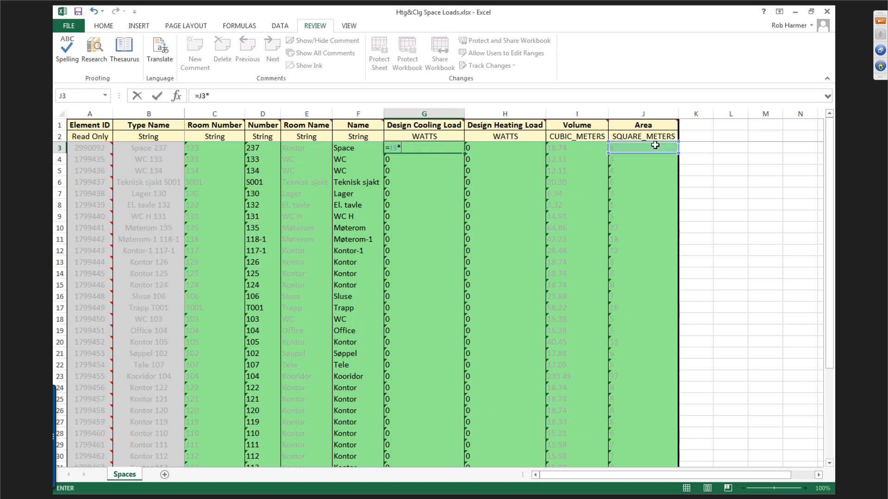
{"action": "type", "text": "40"}
{"action": "key", "text": "Return"}
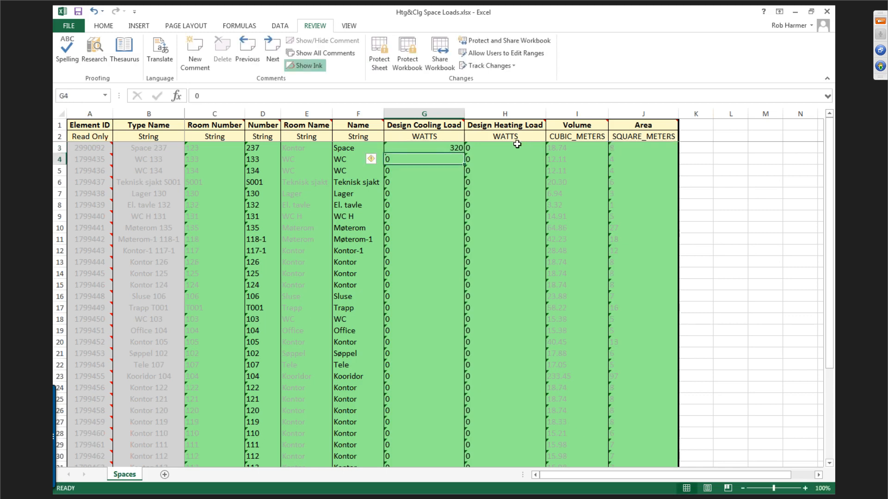
Step: Enter =35*J3 in H3 for the Design Heating Load and fill both load formulas down to row 21
{"action": "left_click", "coordinate": [518, 144]}
{"action": "type", "text": "="}
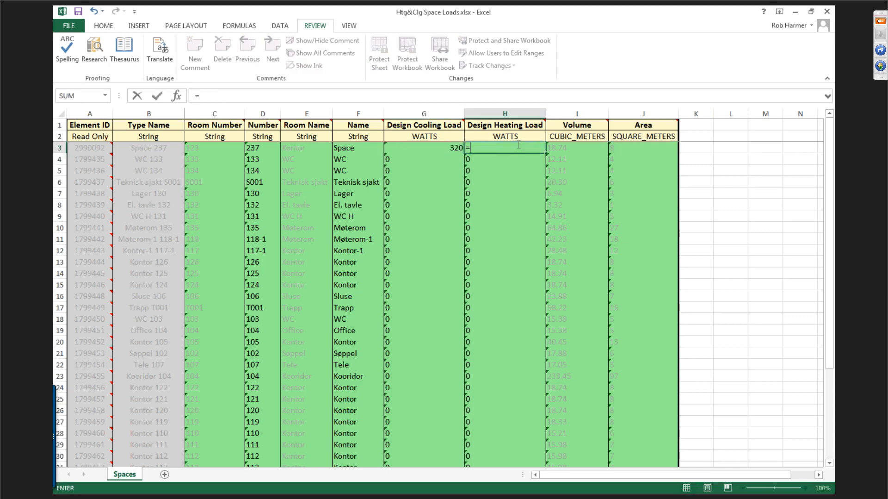
{"action": "type", "text": "35*"}
{"action": "left_click", "coordinate": [626, 147]}
{"action": "key", "text": "Return"}
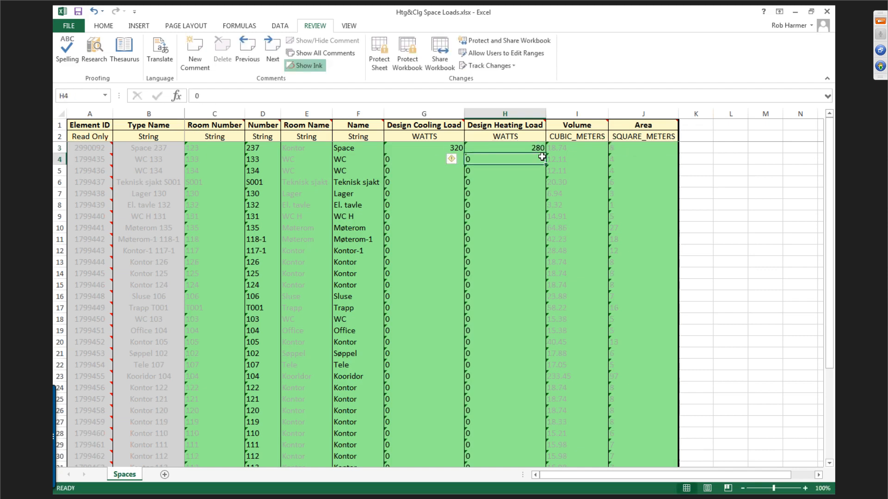
{"action": "left_click_drag", "start_coordinate": [460, 148], "coordinate": [556, 353]}
{"action": "left_click_drag", "start_coordinate": [557, 354], "coordinate": [454, 353]}
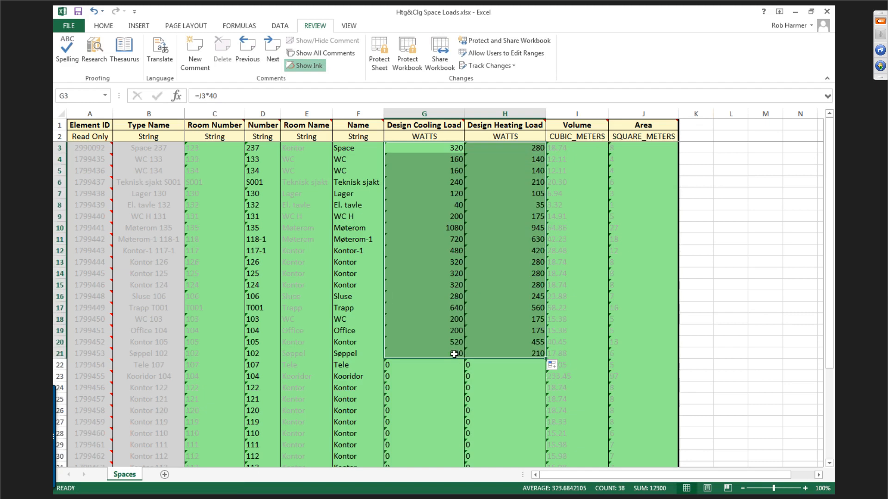
Step: Close the Htg&Clg Space Loads.xlsx workbook without saving the changes and return to the project folder's files
{"action": "left_click", "coordinate": [828, 12]}
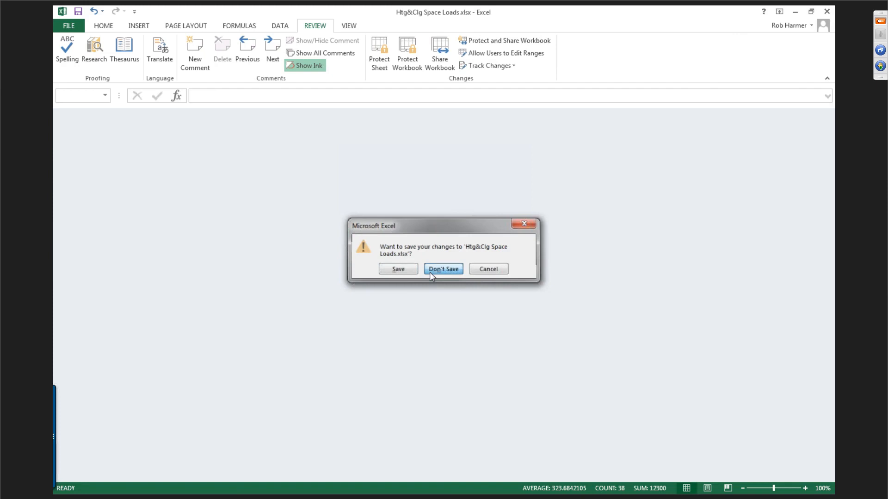
{"action": "left_click", "coordinate": [432, 276]}
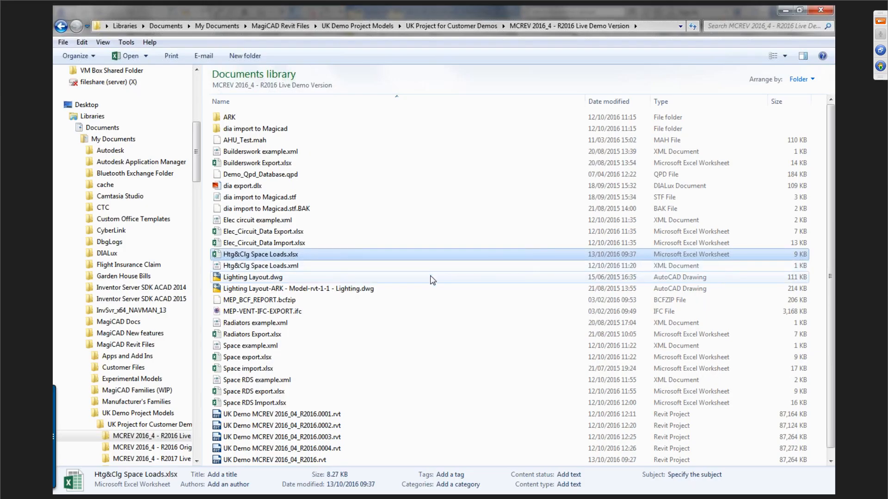
{"action": "scroll", "coordinate": [430, 276], "scroll_direction": "down", "scroll_amount": 1}
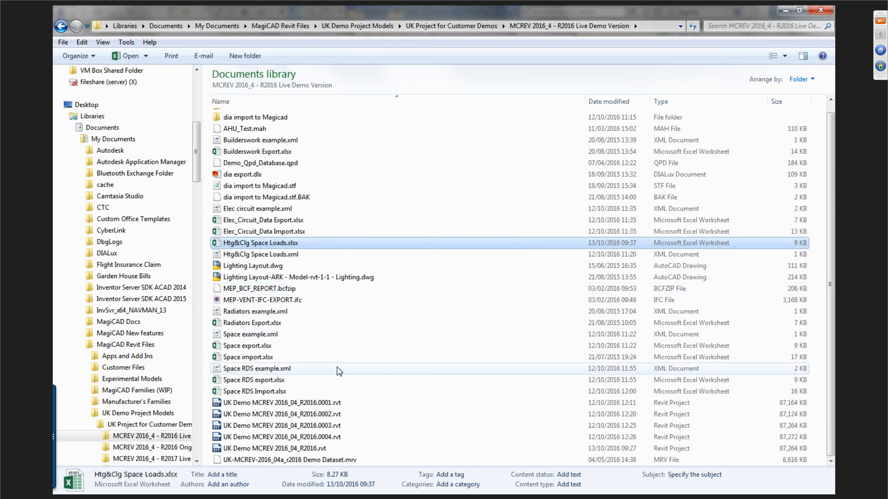
Step: Open Space import.xlsx, review its airflow and design load values down to the last row, and close Excel to return to Revit
{"action": "double_click", "coordinate": [263, 359]}
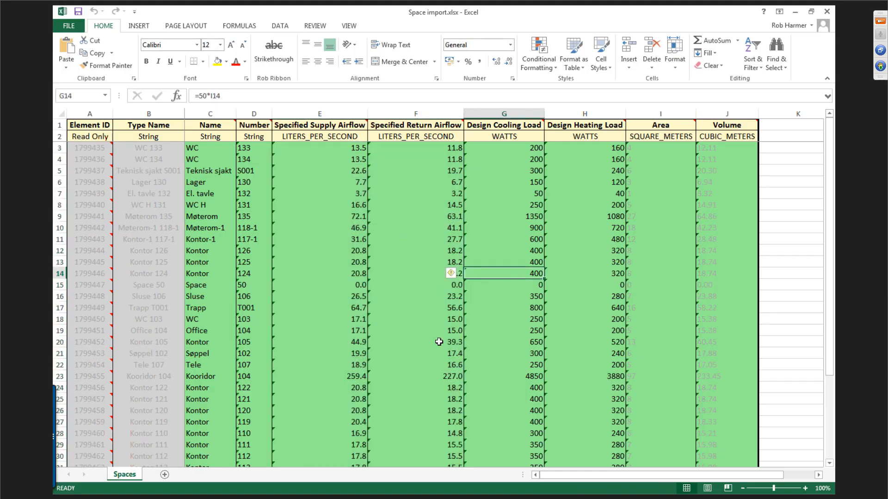
{"action": "scroll", "coordinate": [408, 314], "scroll_direction": "down", "scroll_amount": 3}
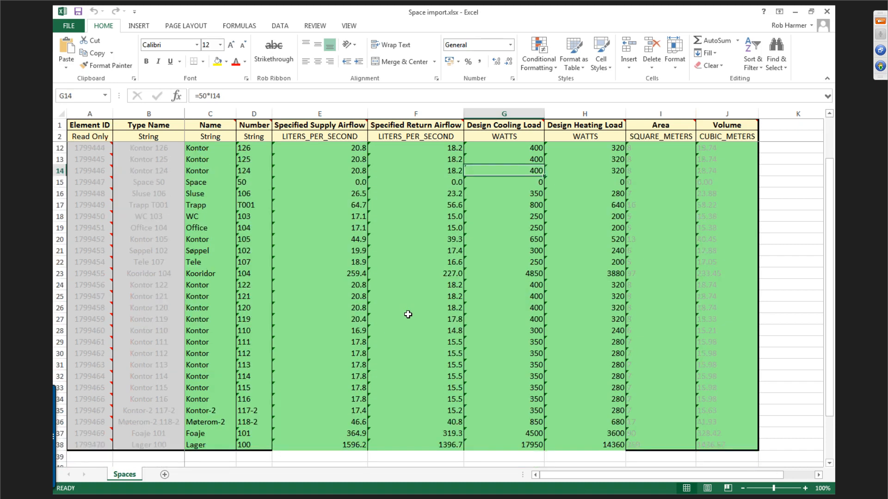
{"action": "scroll", "coordinate": [408, 314], "scroll_direction": "up", "scroll_amount": 3}
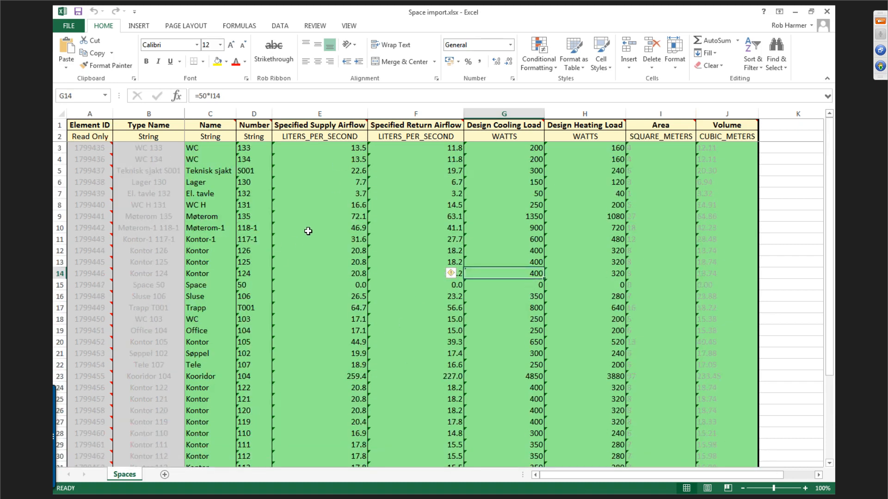
{"action": "left_click", "coordinate": [828, 11]}
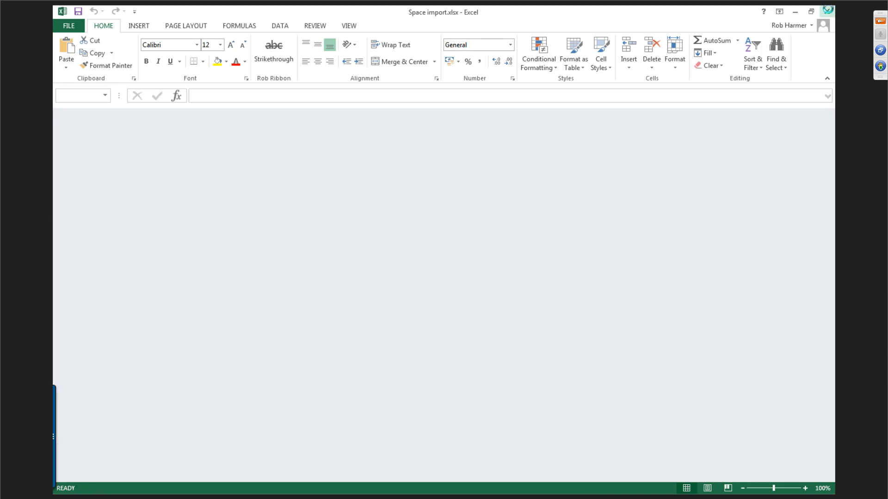
{"action": "left_click", "coordinate": [828, 11]}
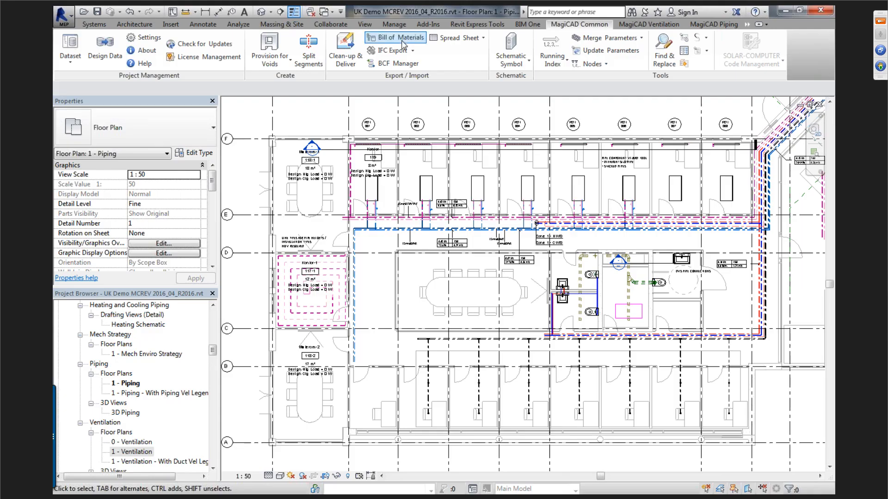
Step: Run MagiCAD's Spread Sheet Import with the Space import.xlsx file
{"action": "left_click", "coordinate": [456, 37]}
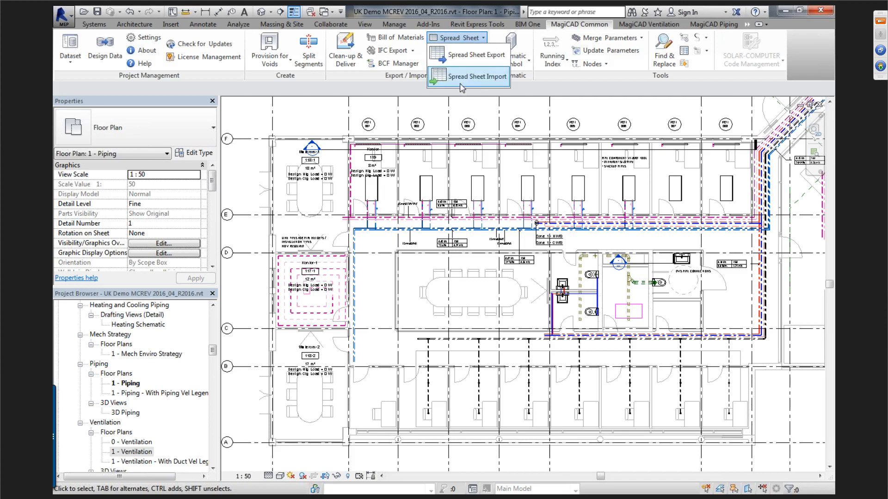
{"action": "left_click", "coordinate": [461, 86]}
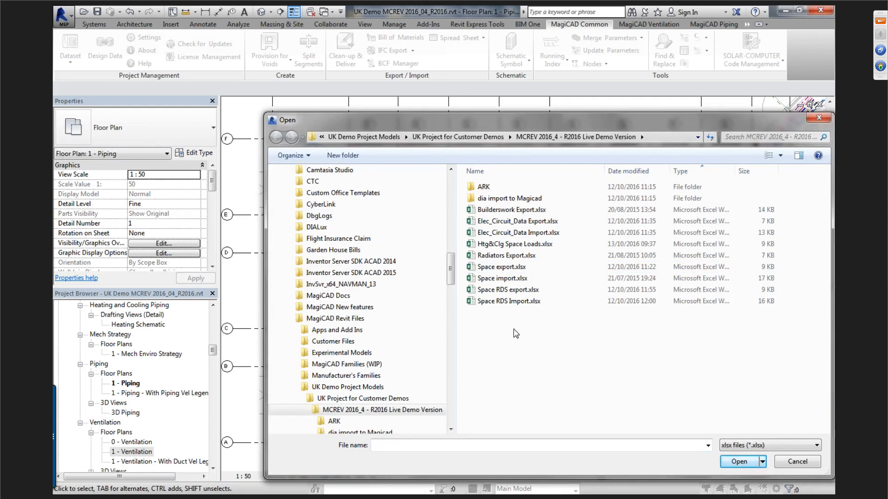
{"action": "left_click", "coordinate": [495, 279]}
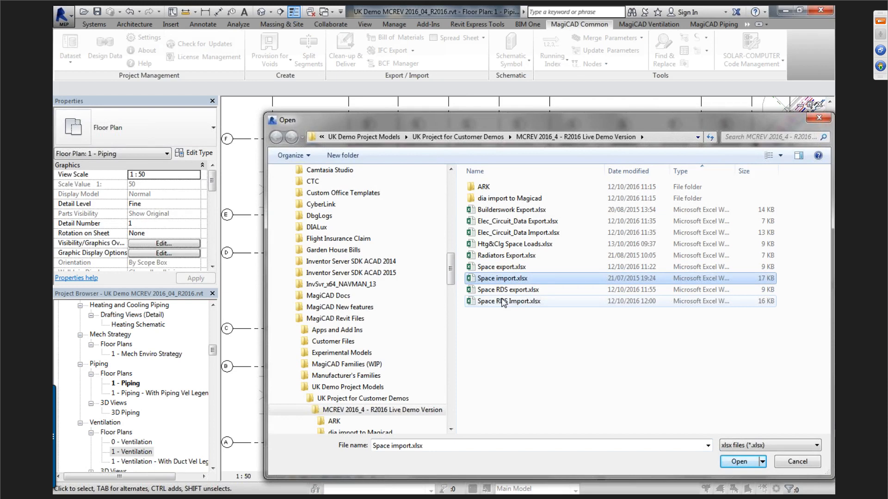
{"action": "left_click", "coordinate": [738, 461]}
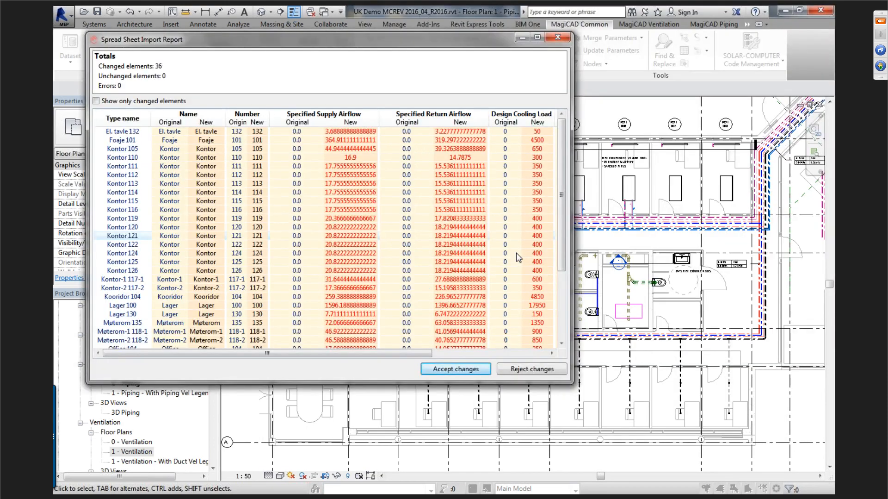
Step: Widen the Spread Sheet Import Report to review the original and new values of all spaces, and accept the changes
{"action": "left_click_drag", "start_coordinate": [572, 306], "coordinate": [752, 306]}
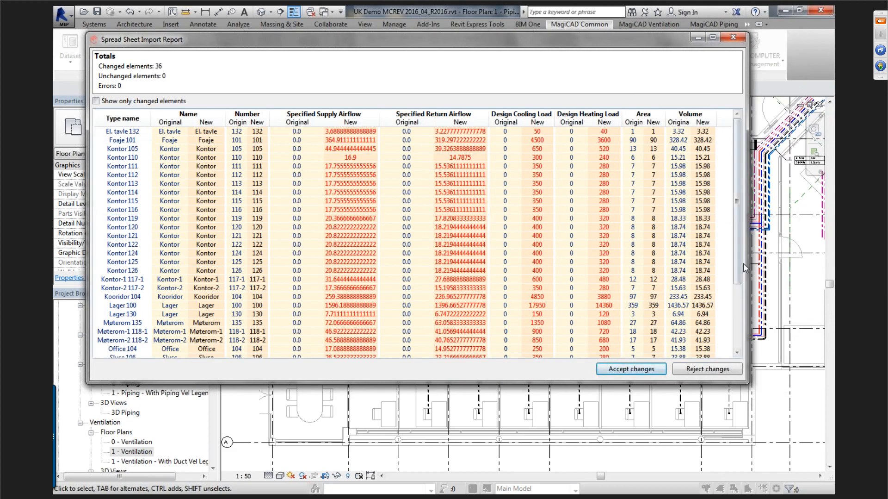
{"action": "scroll", "coordinate": [739, 320], "scroll_direction": "down", "scroll_amount": 4}
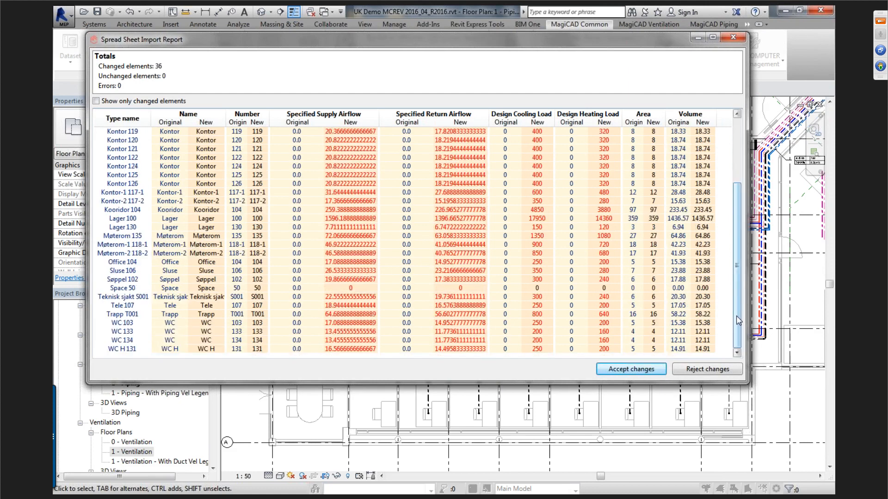
{"action": "left_click_drag", "start_coordinate": [738, 320], "coordinate": [739, 256]}
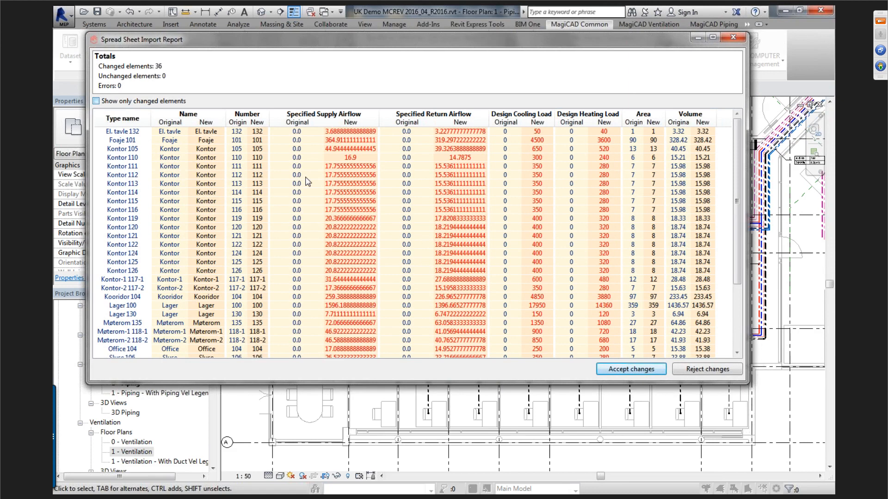
{"action": "left_click", "coordinate": [618, 369]}
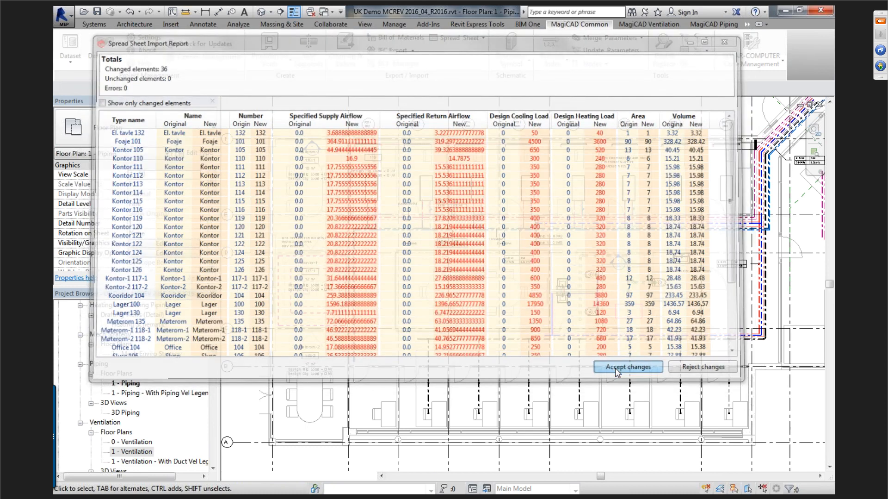
Step: Examine the design heating and cooling loads in the space tags across the 1 - Piping floor plan
{"action": "scroll", "coordinate": [315, 373], "scroll_direction": "up", "scroll_amount": 8}
{"action": "middle_click_drag", "start_coordinate": [302, 174], "coordinate": [326, 442]}
{"action": "middle_click_drag", "start_coordinate": [329, 235], "coordinate": [379, 432]}
{"action": "scroll", "coordinate": [379, 434], "scroll_direction": "down", "scroll_amount": 1}
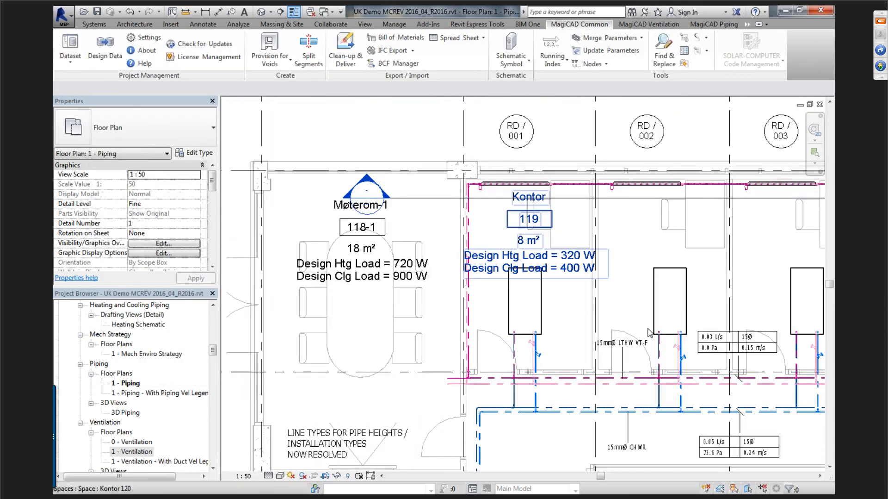
{"action": "scroll", "coordinate": [659, 342], "scroll_direction": "down", "scroll_amount": 3}
{"action": "middle_click_drag", "start_coordinate": [661, 343], "coordinate": [474, 241]}
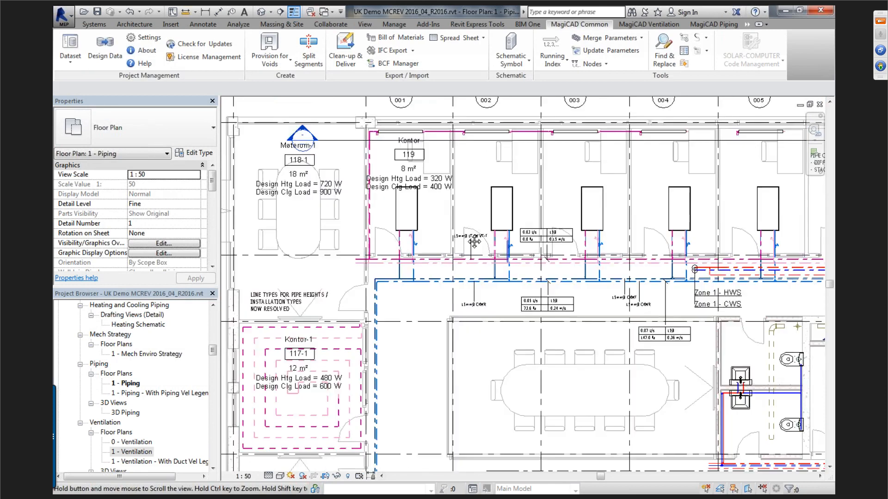
{"action": "scroll", "coordinate": [474, 241], "scroll_direction": "down", "scroll_amount": 1}
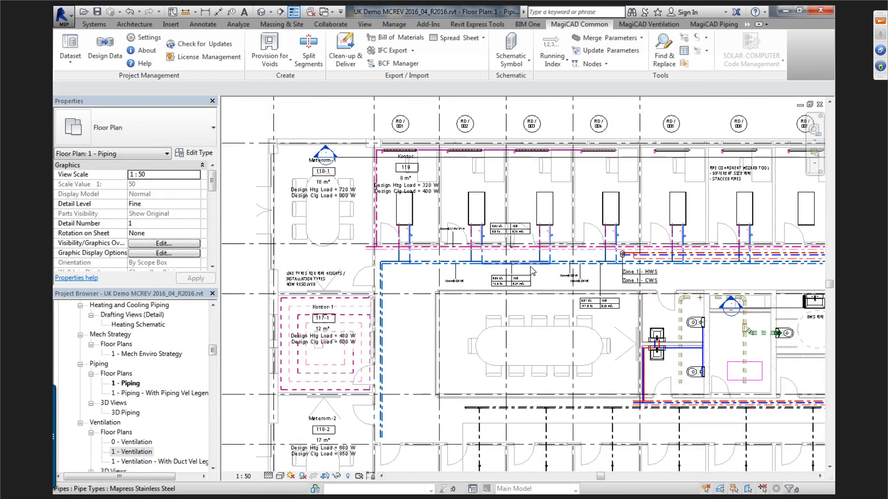
{"action": "scroll", "coordinate": [535, 271], "scroll_direction": "down", "scroll_amount": 2}
{"action": "middle_click_drag", "start_coordinate": [555, 270], "coordinate": [470, 244]}
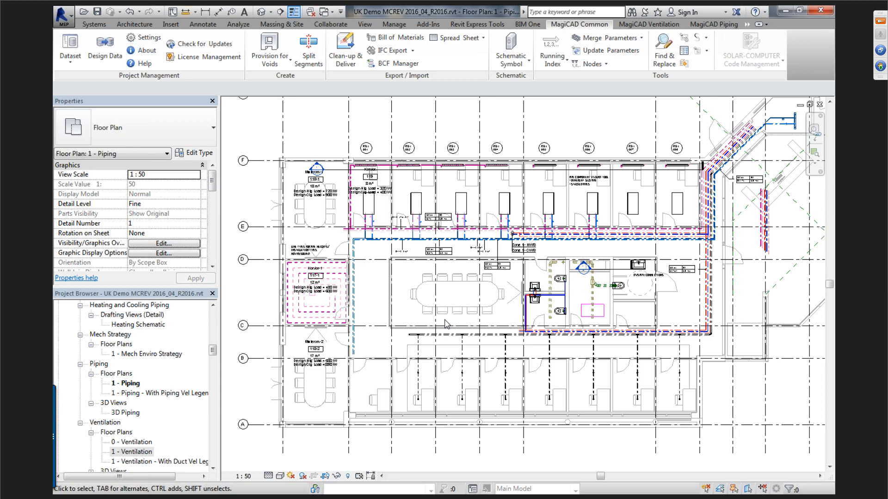
Step: Open the 1 - Ventilation floor plan and examine the supply and return airflows in the space tags
{"action": "double_click", "coordinate": [128, 453]}
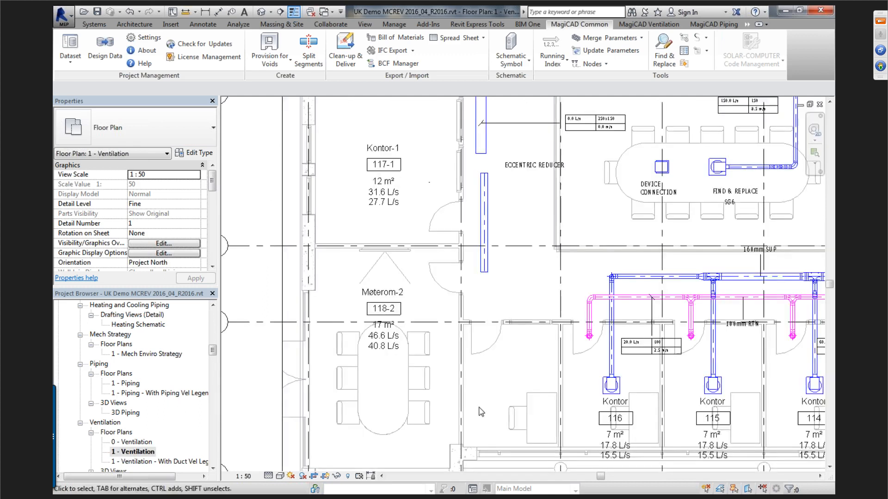
{"action": "middle_click_drag", "start_coordinate": [508, 440], "coordinate": [503, 342]}
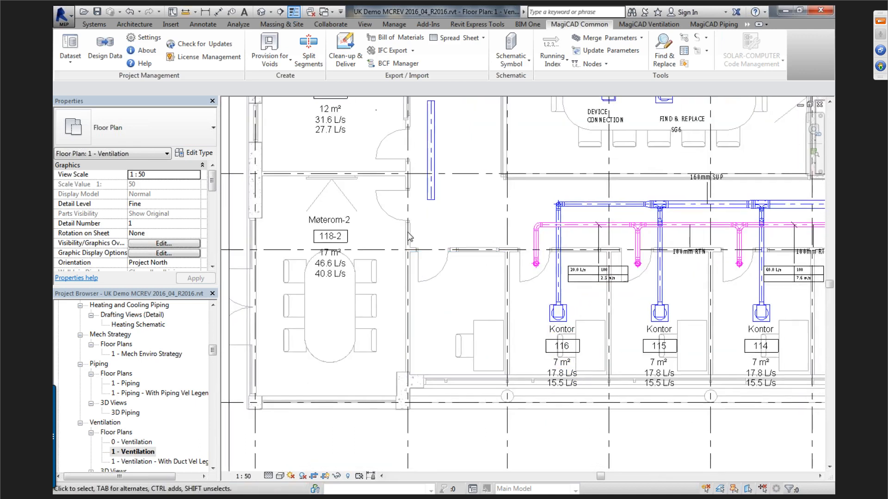
{"action": "middle_click_drag", "start_coordinate": [396, 288], "coordinate": [355, 204]}
{"action": "scroll", "coordinate": [449, 391], "scroll_direction": "down", "scroll_amount": 2}
{"action": "scroll", "coordinate": [454, 370], "scroll_direction": "up", "scroll_amount": 1}
{"action": "scroll", "coordinate": [455, 373], "scroll_direction": "up", "scroll_amount": 2}
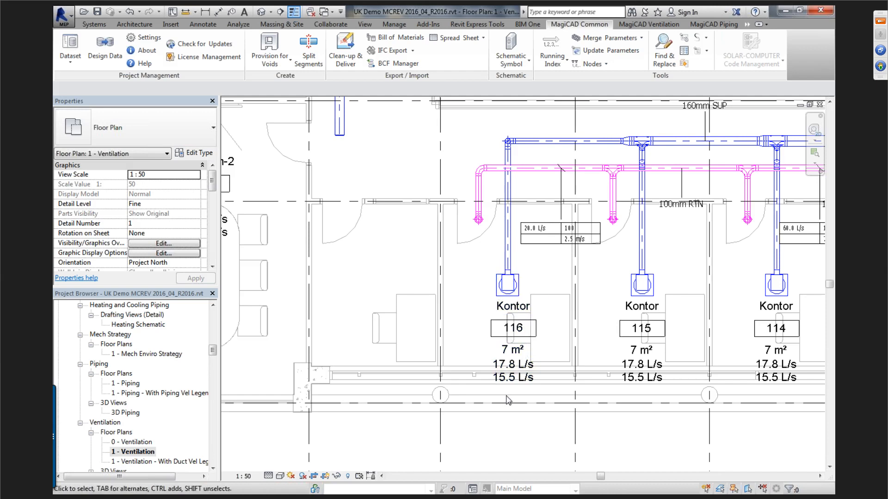
{"action": "scroll", "coordinate": [674, 394], "scroll_direction": "down", "scroll_amount": 2}
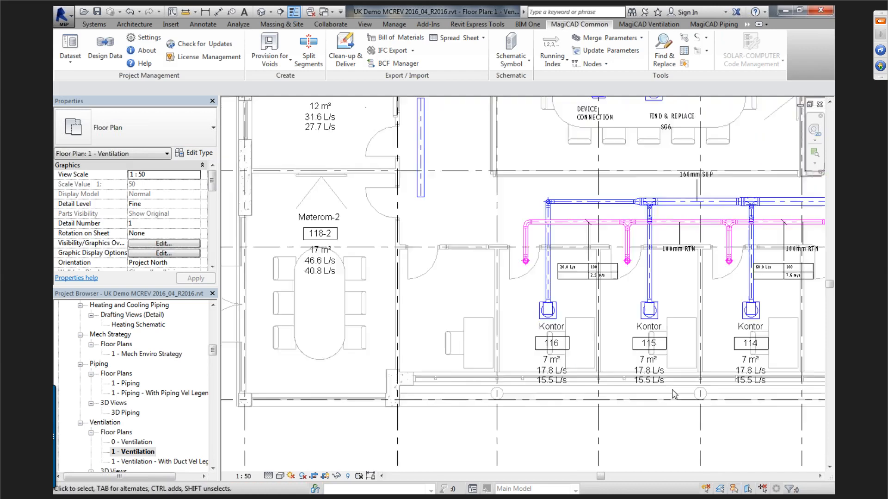
{"action": "middle_click_drag", "start_coordinate": [678, 390], "coordinate": [410, 386]}
{"action": "scroll", "coordinate": [607, 370], "scroll_direction": "up", "scroll_amount": 1}
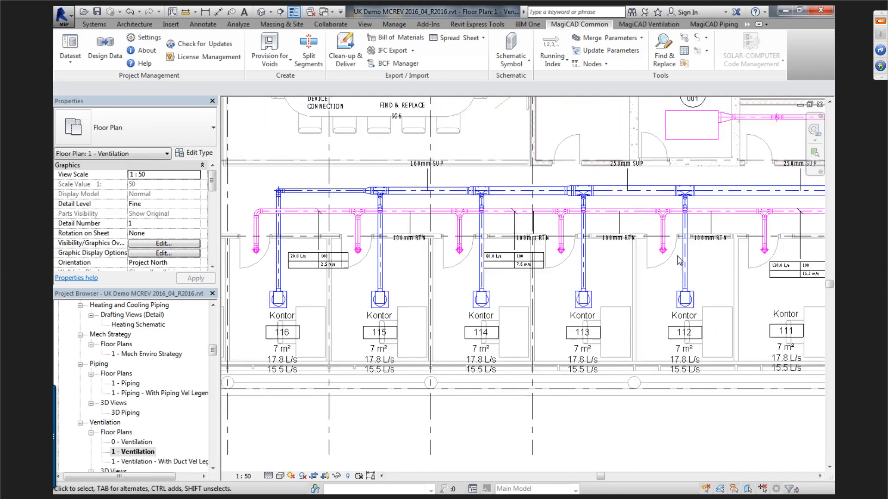
{"action": "scroll", "coordinate": [627, 334], "scroll_direction": "down", "scroll_amount": 4}
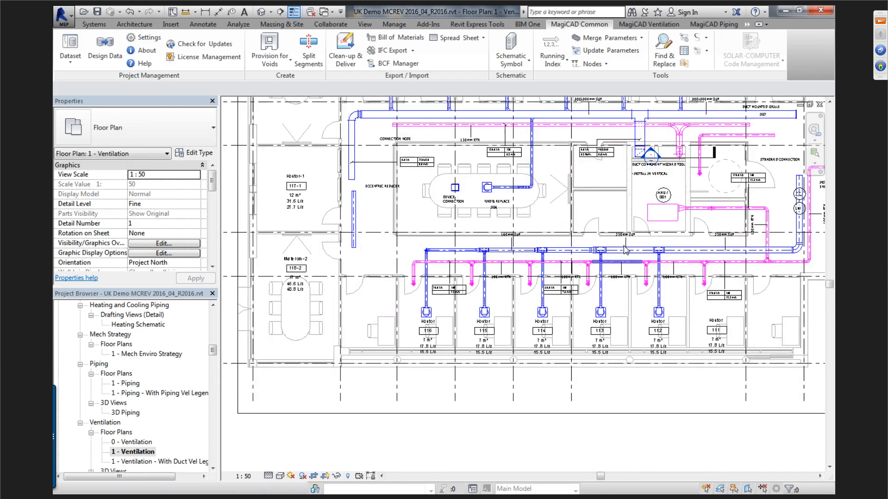
{"action": "middle_click_drag", "start_coordinate": [419, 259], "coordinate": [440, 261]}
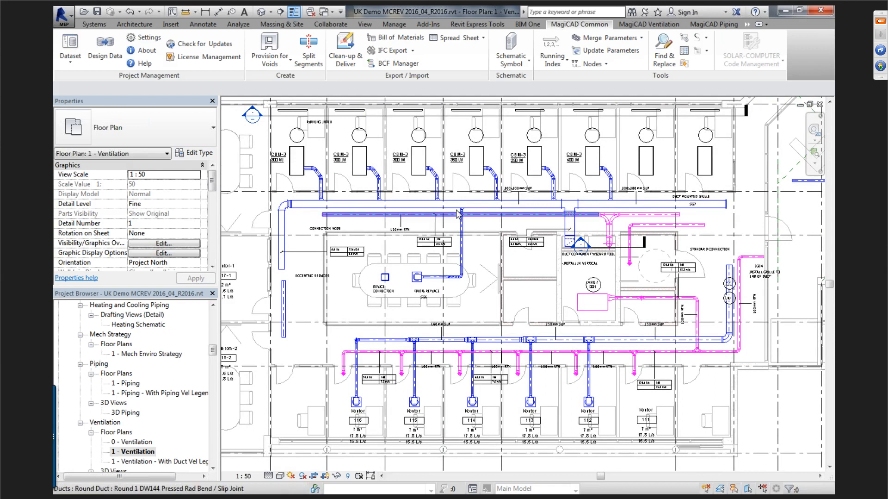
{"action": "scroll", "coordinate": [480, 235], "scroll_direction": "down", "scroll_amount": 1}
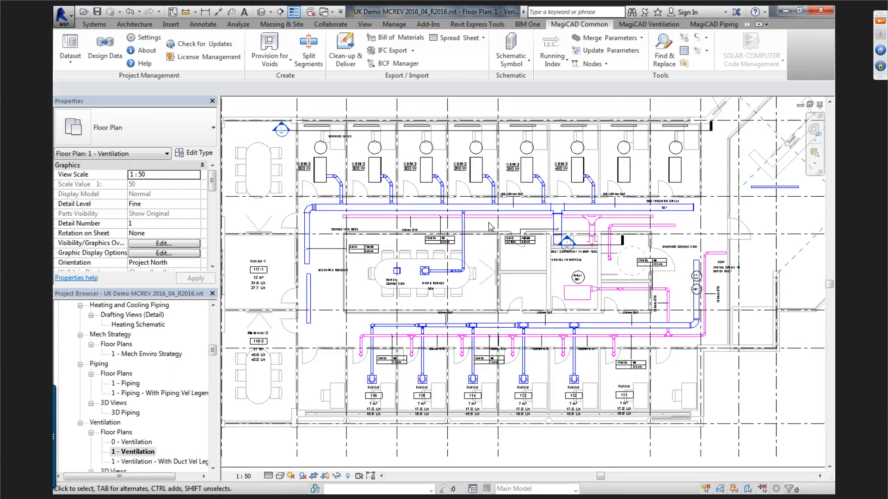
{"action": "scroll", "coordinate": [490, 227], "scroll_direction": "down", "scroll_amount": 1}
{"action": "middle_click_drag", "start_coordinate": [491, 226], "coordinate": [519, 249]}
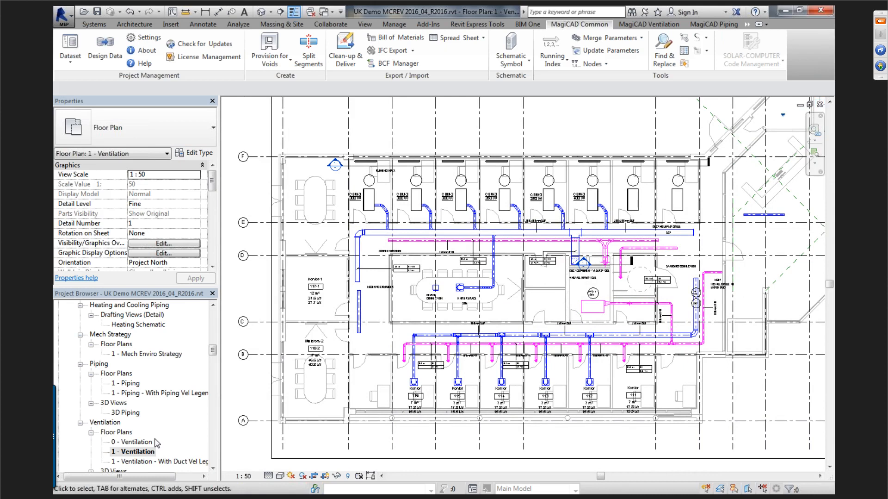
Step: Open the Room Data Sheet Schedule and examine its columns from Number through to the room temperature fields
{"action": "left_click", "coordinate": [130, 452]}
{"action": "scroll", "coordinate": [130, 452], "scroll_direction": "down", "scroll_amount": 5}
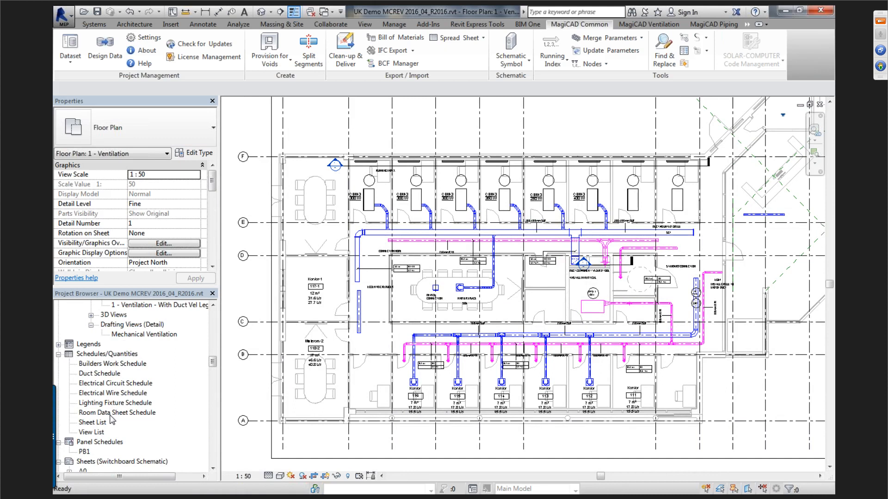
{"action": "double_click", "coordinate": [111, 413]}
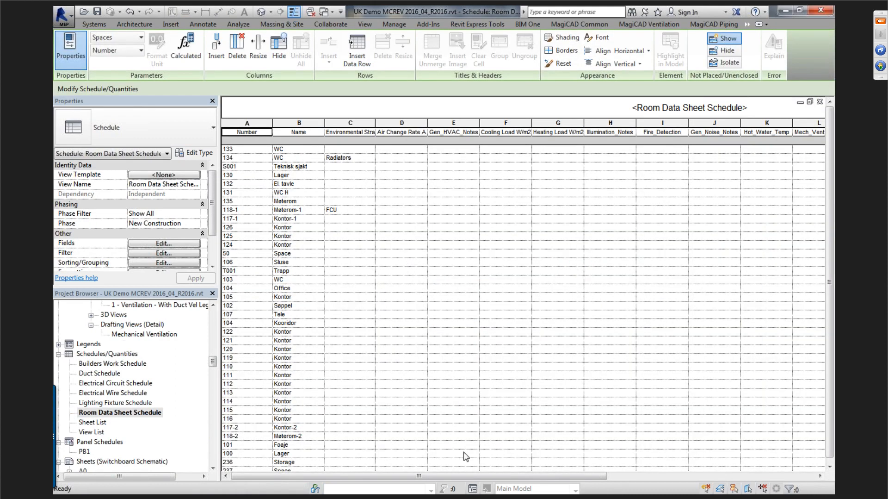
{"action": "left_click_drag", "start_coordinate": [462, 480], "coordinate": [501, 485]}
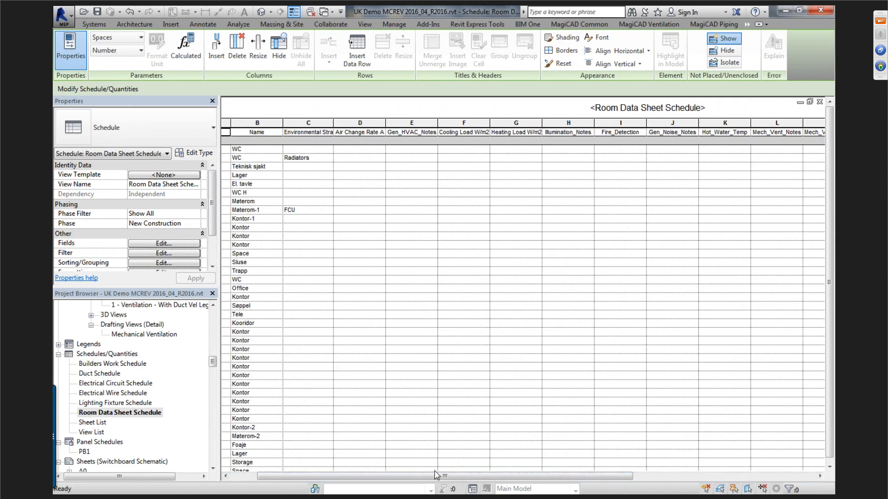
{"action": "left_click_drag", "start_coordinate": [438, 478], "coordinate": [597, 481]}
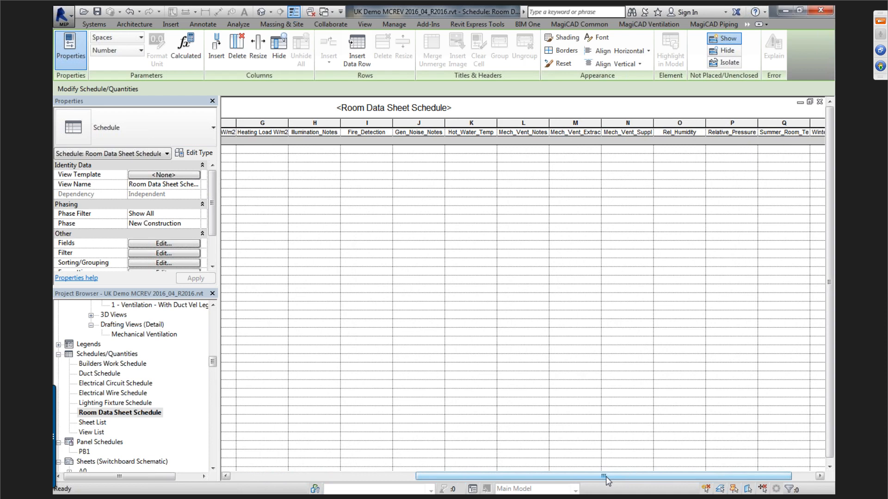
{"action": "left_click_drag", "start_coordinate": [608, 481], "coordinate": [416, 489]}
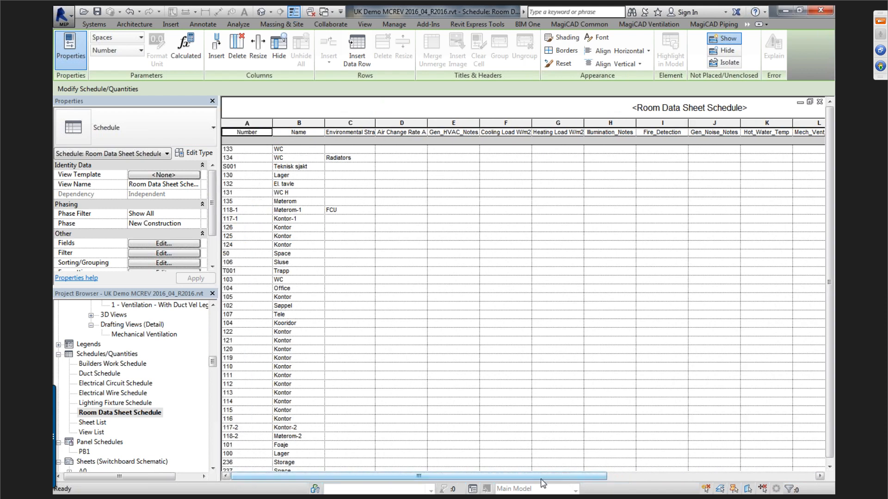
{"action": "left_click_drag", "start_coordinate": [542, 481], "coordinate": [503, 288]}
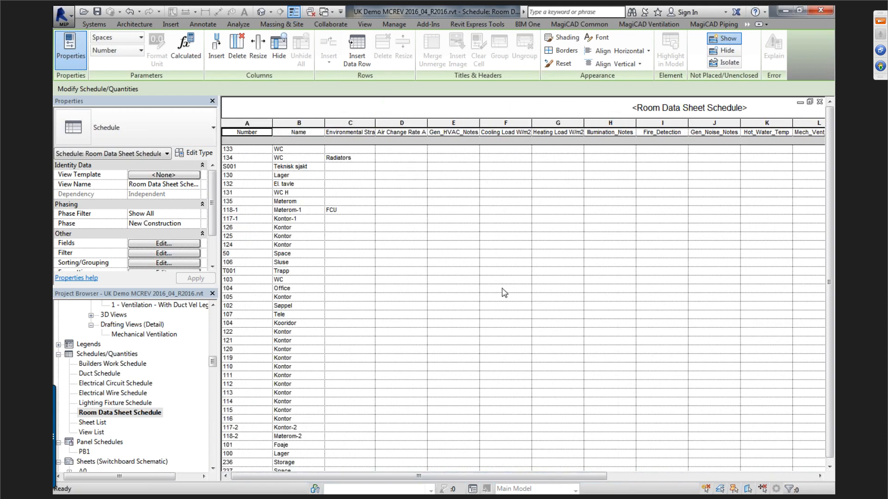
Step: Check the Air Change Rate cells for spaces 134 and S001, and close the Room Data Sheet Schedule to return to the ventilation plan
{"action": "left_click", "coordinate": [421, 158]}
{"action": "left_click", "coordinate": [417, 167]}
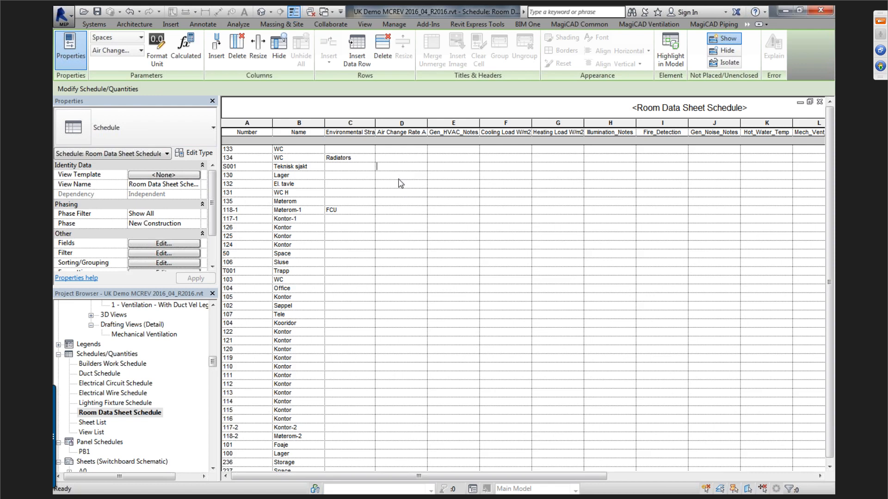
{"action": "left_click", "coordinate": [396, 159]}
{"action": "left_click", "coordinate": [820, 103]}
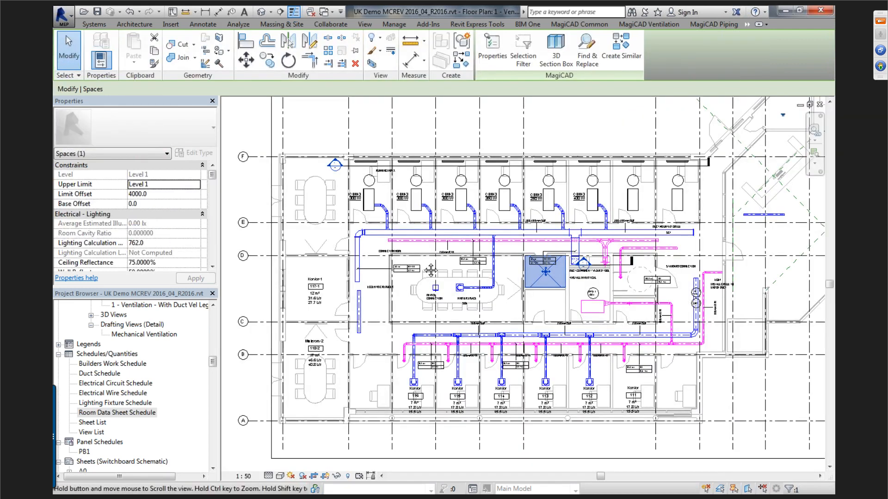
{"action": "middle_click_drag", "start_coordinate": [431, 270], "coordinate": [426, 246]}
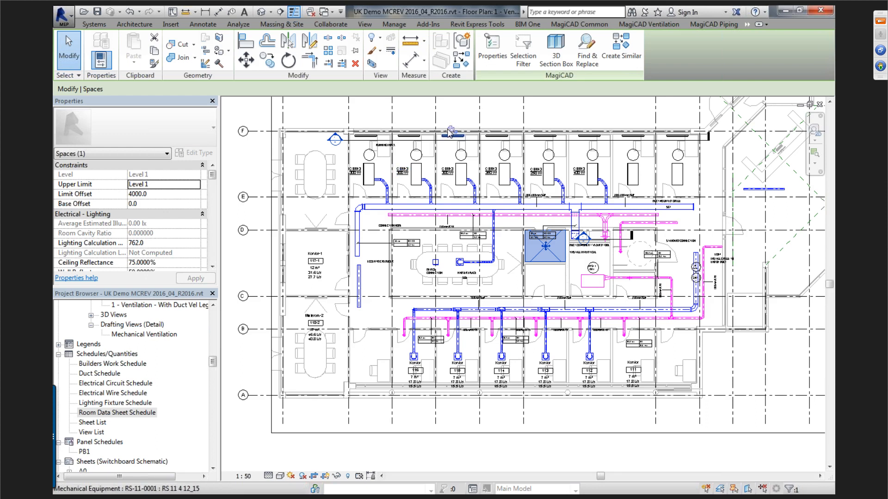
Step: Open MagiCAD's Spread Sheet Export for the selected space, filter the available parameters by "hva", and close the export without running it
{"action": "left_click", "coordinate": [557, 25]}
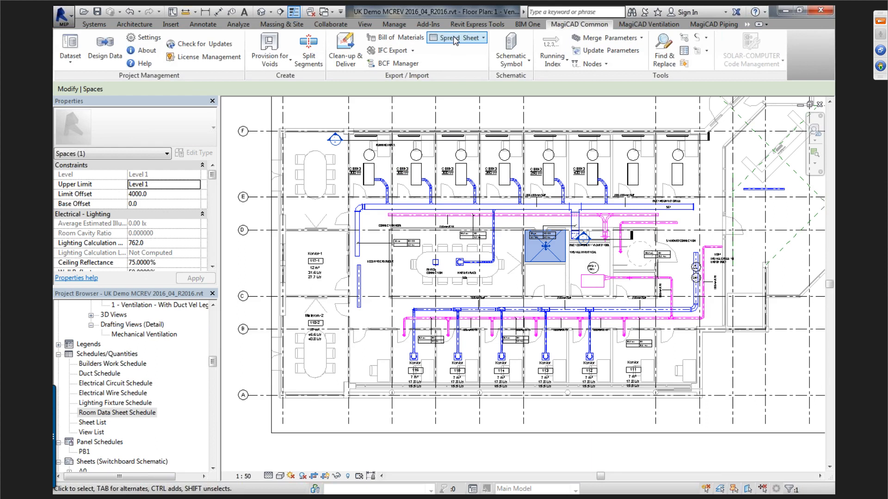
{"action": "left_click", "coordinate": [456, 39]}
{"action": "left_click", "coordinate": [456, 39]}
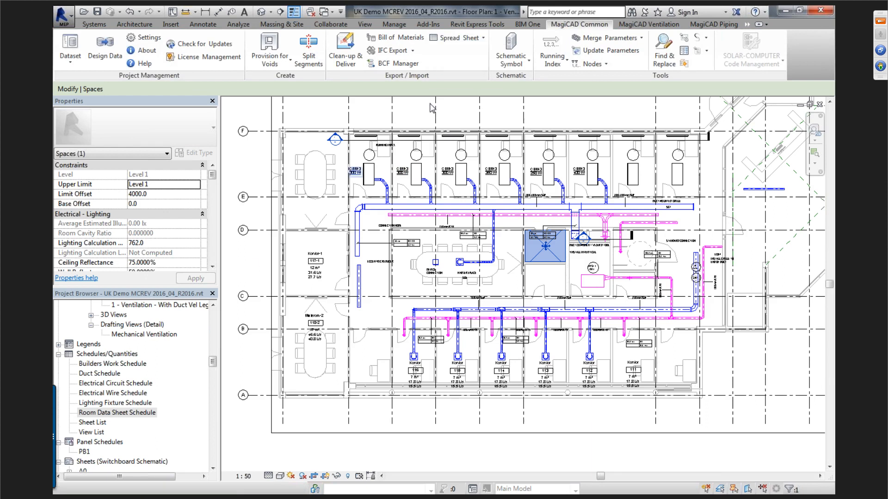
{"action": "left_click", "coordinate": [456, 39]}
{"action": "left_click", "coordinate": [463, 56]}
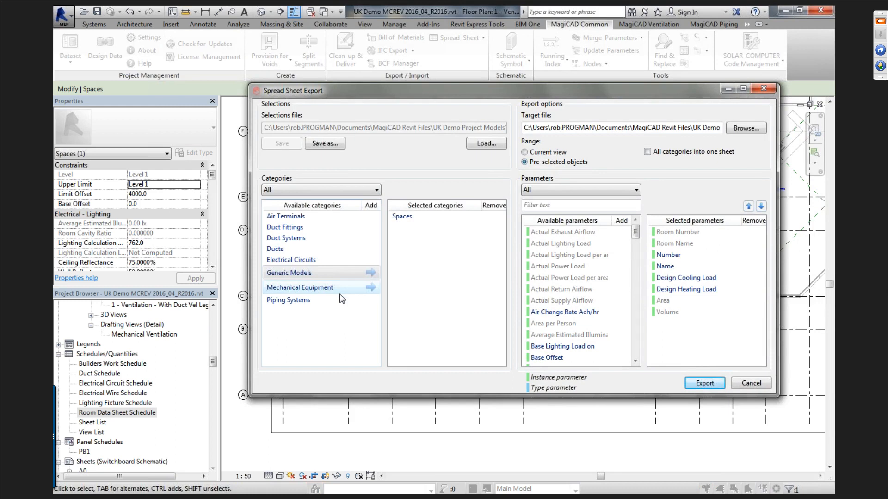
{"action": "left_click", "coordinate": [553, 206]}
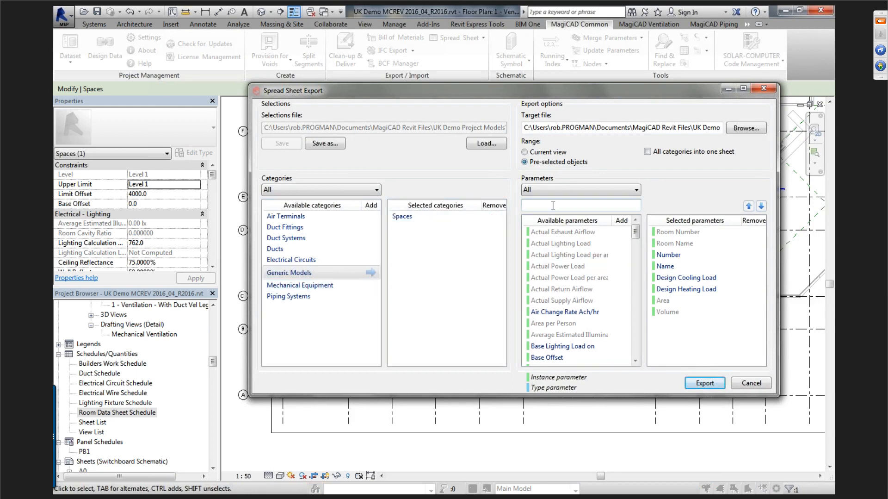
{"action": "type", "text": "hva"}
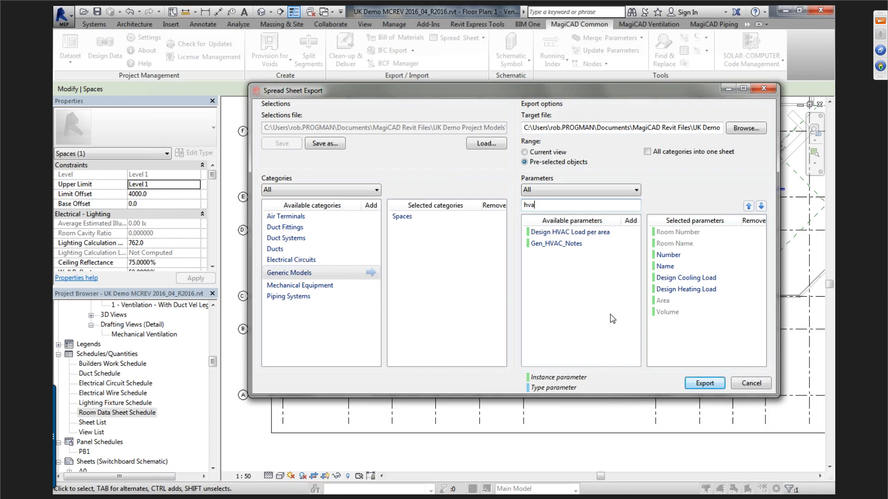
{"action": "left_click", "coordinate": [751, 384]}
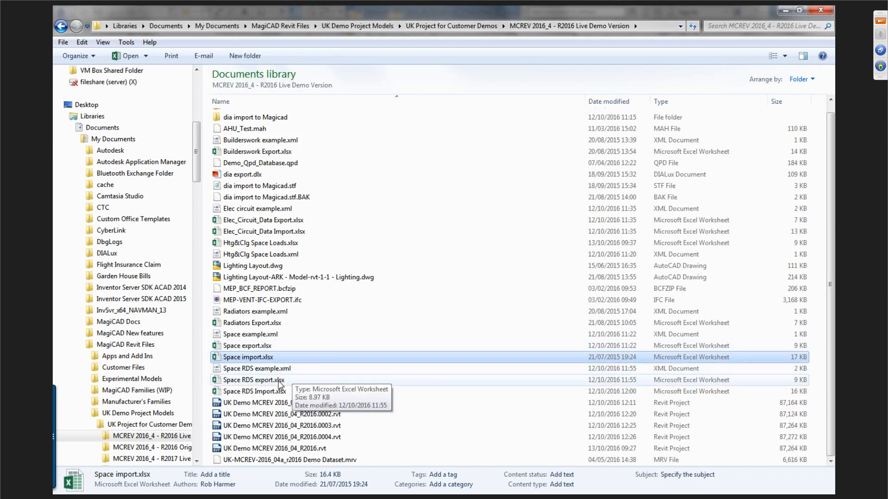
Step: Open Space RDS export.xlsx from the project folder in Excel, look across its room data columns, and close the workbook
{"action": "double_click", "coordinate": [279, 380]}
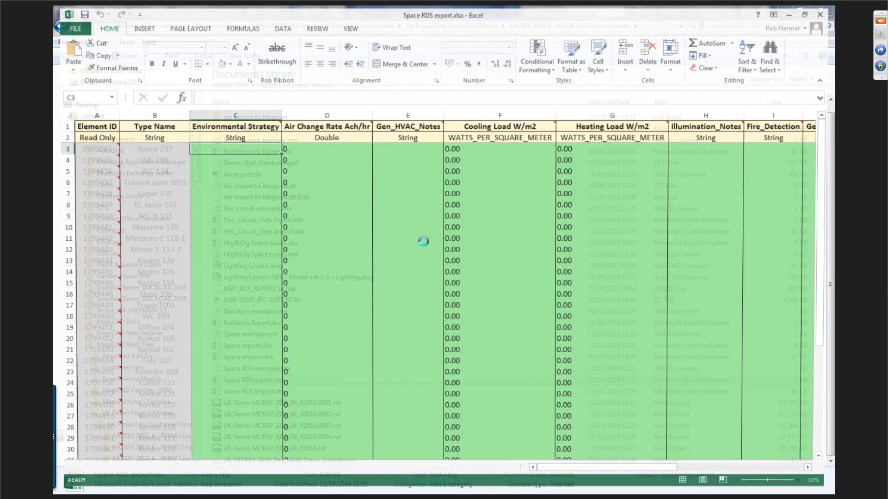
{"action": "mouse_move", "coordinate": [561, 476]}
{"action": "left_mouse_down"}
{"action": "mouse_move", "coordinate": [657, 481]}
{"action": "mouse_move", "coordinate": [567, 482]}
{"action": "left_mouse_up"}
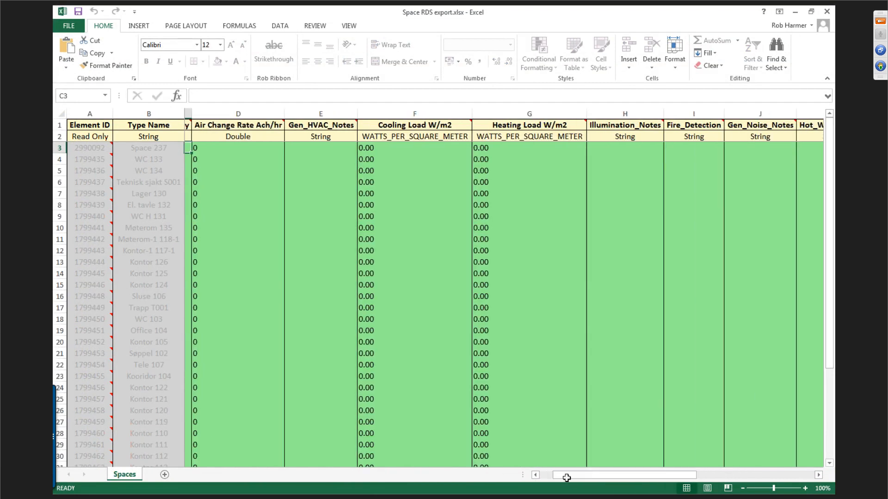
{"action": "left_click", "coordinate": [825, 13]}
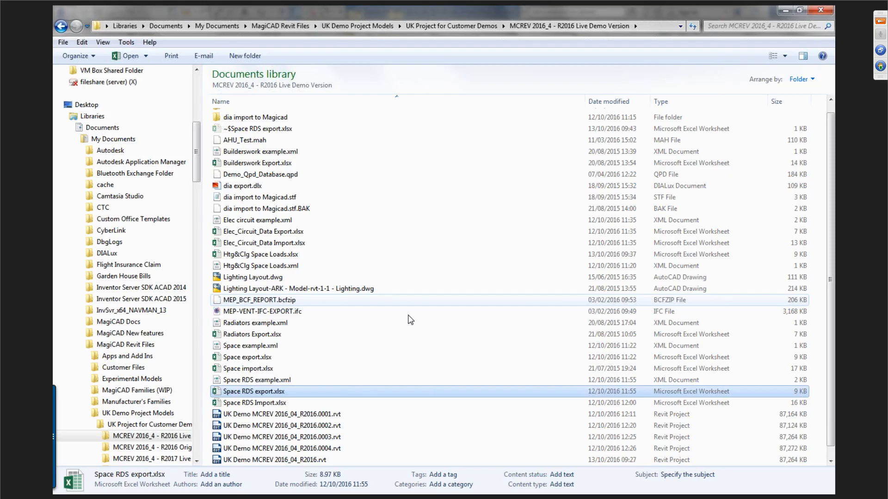
Step: Open Space RDS Import.xlsx and examine the filled-in room data from Environmental Strategy through Winter_Room_Temp, then close the workbook
{"action": "double_click", "coordinate": [341, 391]}
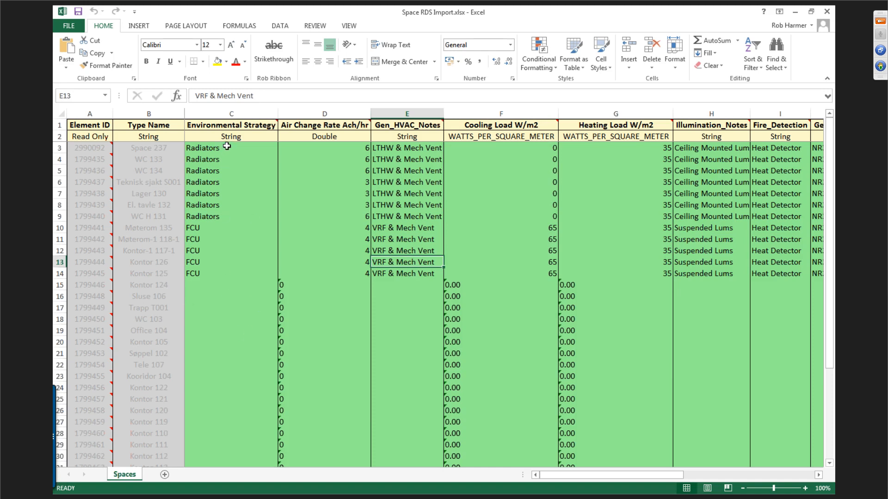
{"action": "left_click_drag", "start_coordinate": [227, 146], "coordinate": [416, 274]}
{"action": "left_click", "coordinate": [248, 240]}
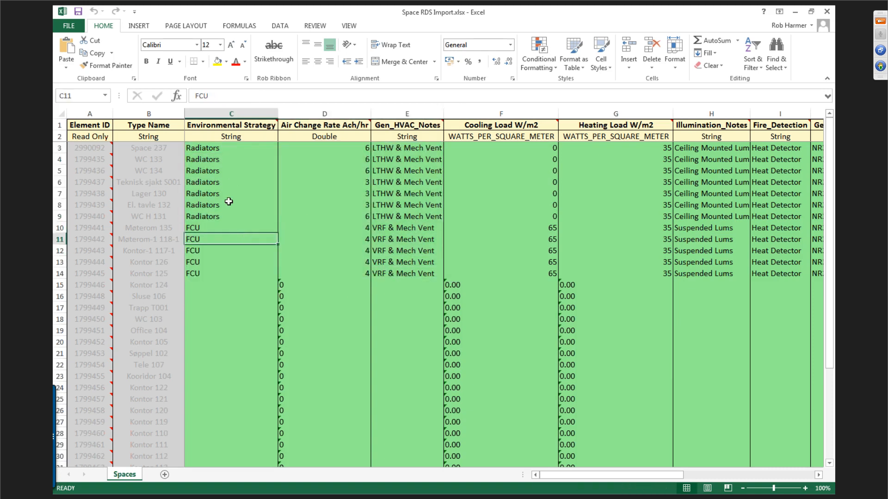
{"action": "left_click", "coordinate": [326, 203]}
{"action": "left_click", "coordinate": [476, 217]}
{"action": "left_click", "coordinate": [609, 237]}
{"action": "left_click_drag", "start_coordinate": [671, 475], "coordinate": [740, 476]}
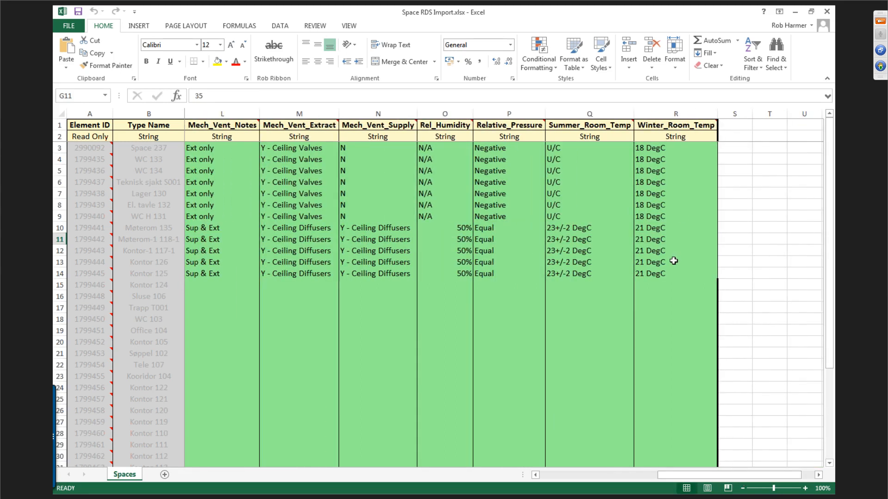
{"action": "left_click", "coordinate": [828, 11]}
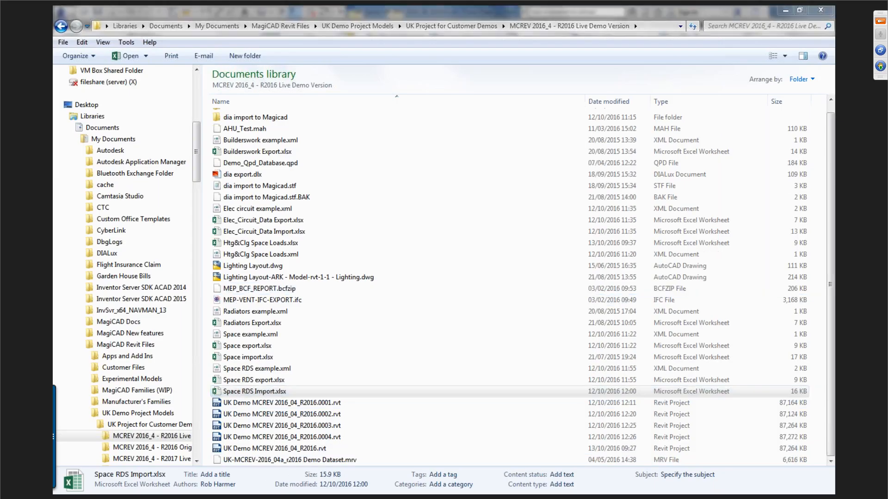
Step: Switch back to Revit and load Space RDS Import.xlsx with MagiCAD's Spread Sheet Import
{"action": "key", "text": "alt+Tab"}
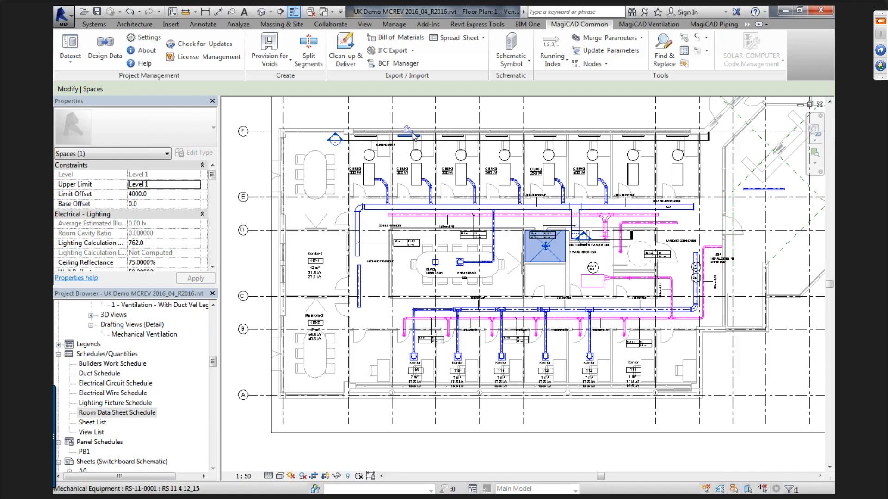
{"action": "left_click", "coordinate": [450, 39]}
{"action": "left_click", "coordinate": [462, 77]}
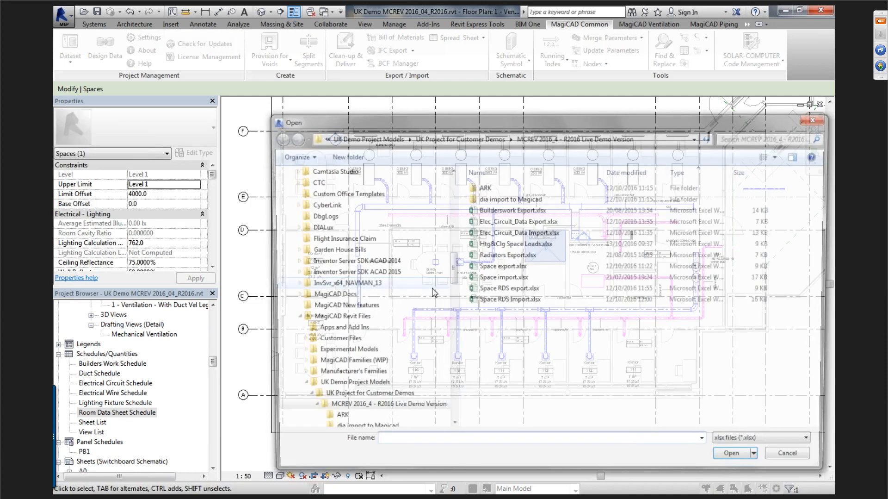
{"action": "left_click", "coordinate": [485, 301]}
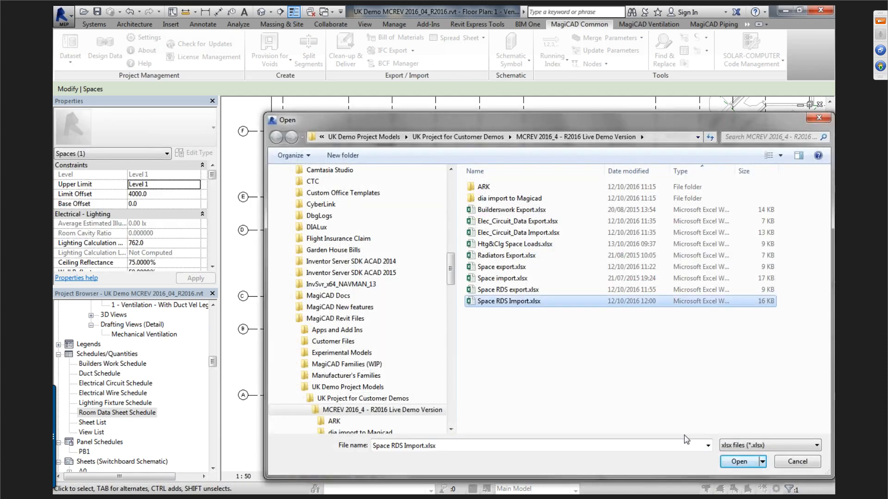
{"action": "left_click", "coordinate": [739, 462]}
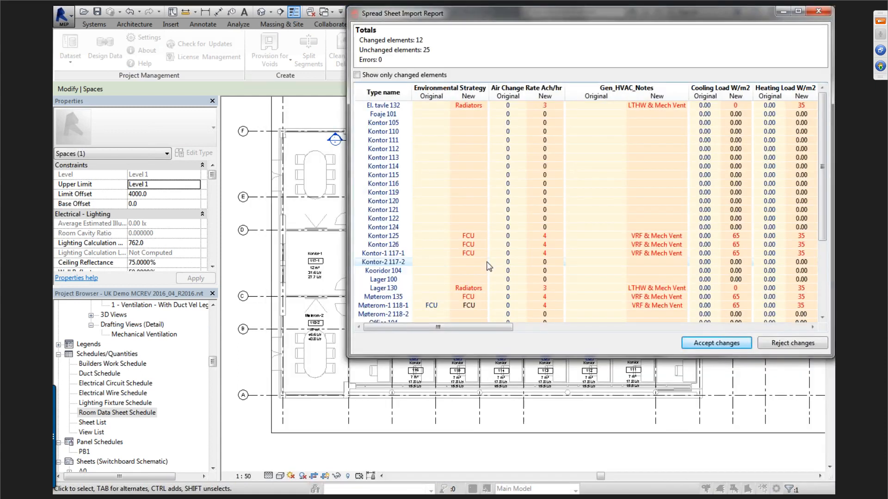
Step: Show only changed elements in the widened Spread Sheet Import Report, review the new values, and accept the changes
{"action": "left_click_drag", "start_coordinate": [495, 17], "coordinate": [275, 45]}
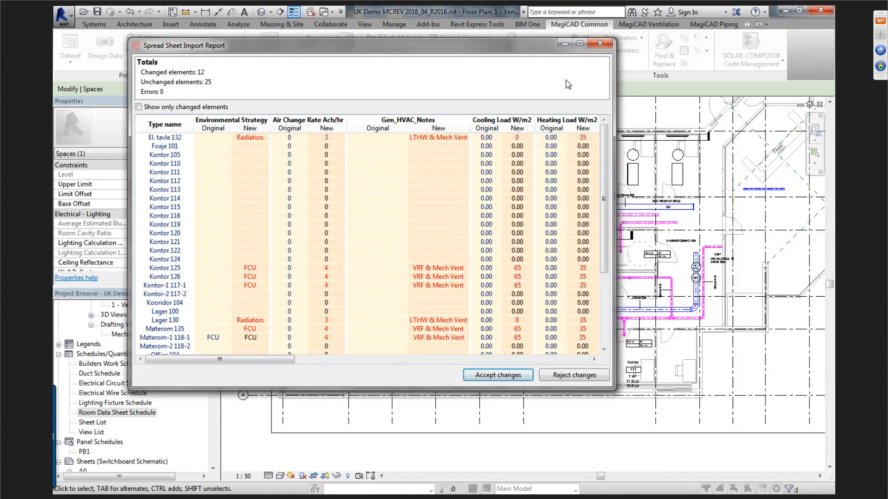
{"action": "left_click", "coordinate": [138, 107]}
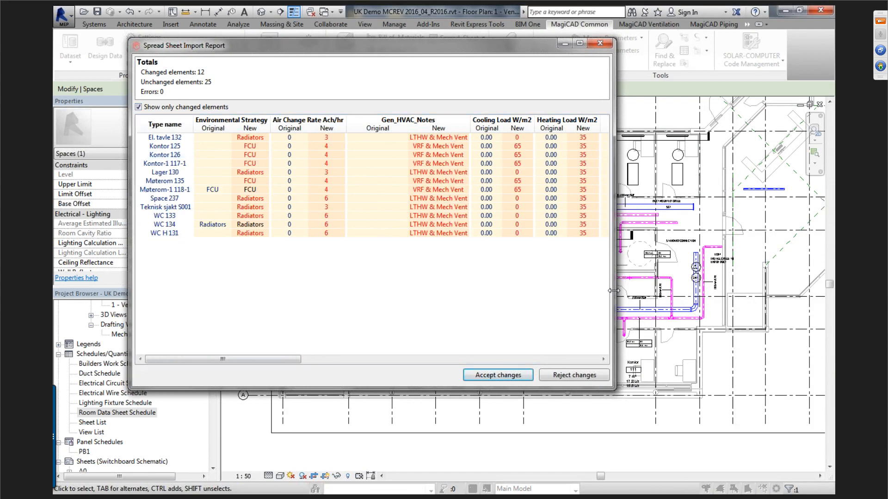
{"action": "left_click_drag", "start_coordinate": [614, 290], "coordinate": [804, 285]}
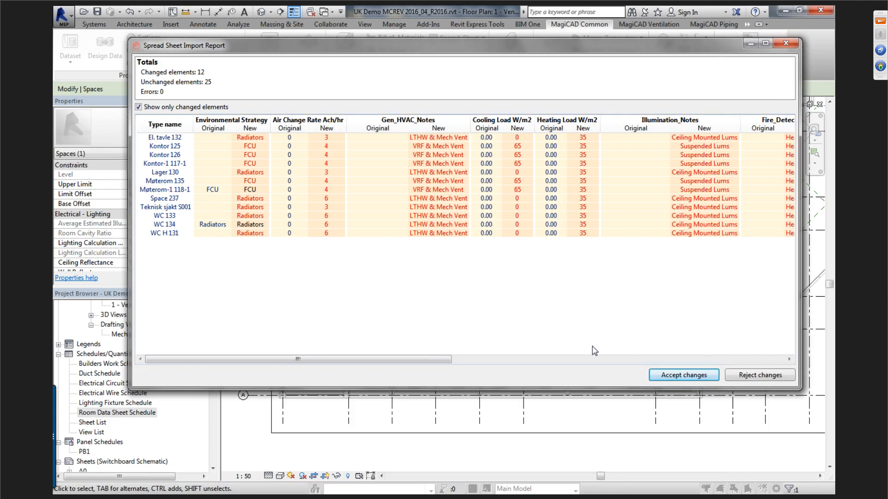
{"action": "mouse_move", "coordinate": [195, 359]}
{"action": "left_mouse_down"}
{"action": "mouse_move", "coordinate": [498, 362]}
{"action": "mouse_move", "coordinate": [193, 360]}
{"action": "left_mouse_up"}
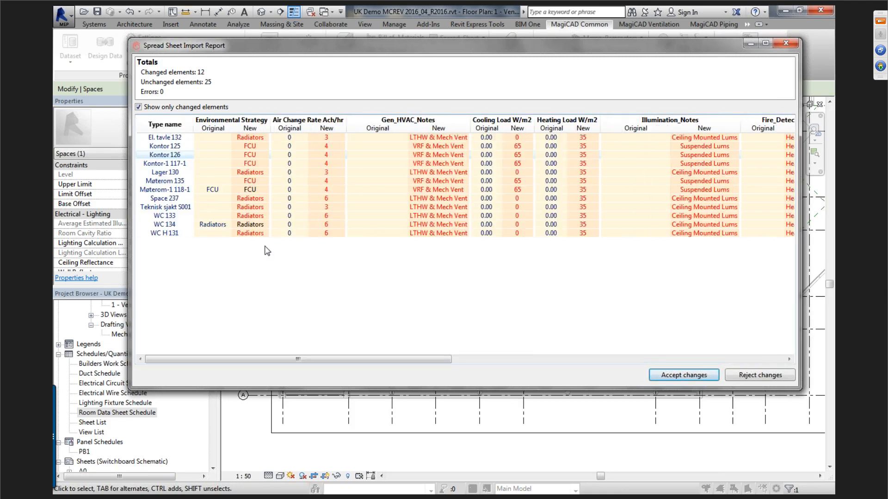
{"action": "left_click", "coordinate": [685, 375]}
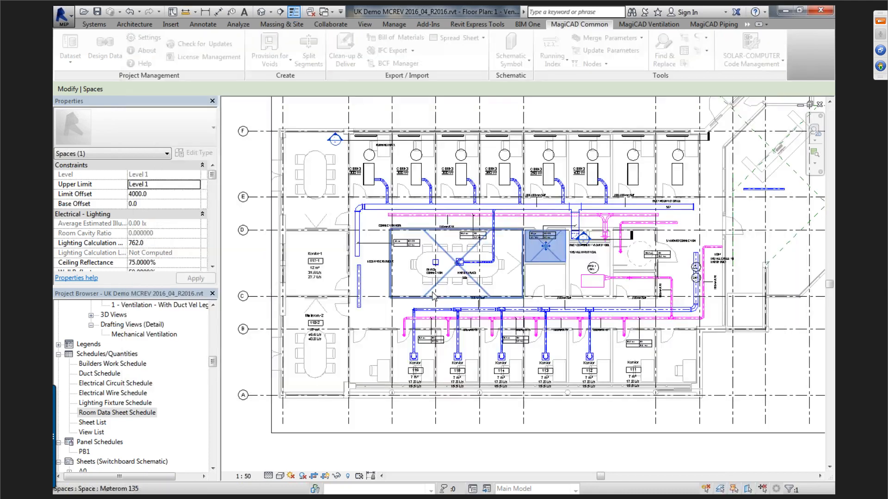
Step: Open the Room Data Sheet Schedule, check the imported room data in its columns, and close the schedule
{"action": "double_click", "coordinate": [143, 411]}
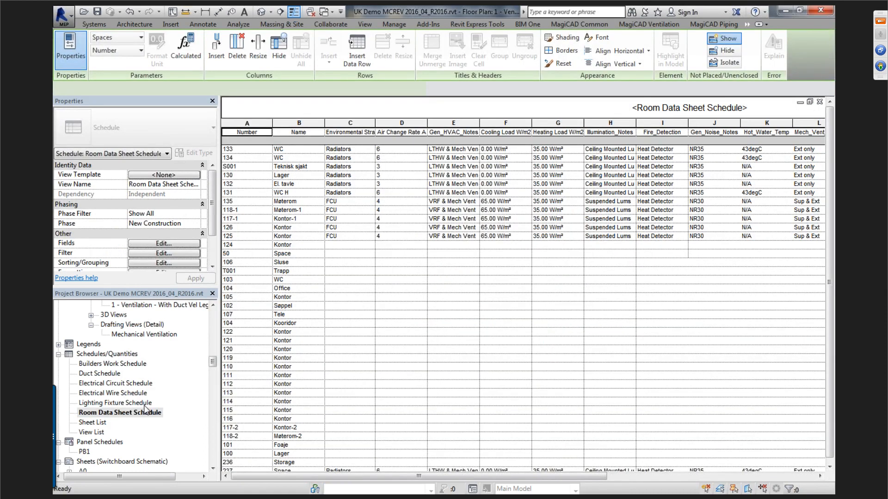
{"action": "mouse_move", "coordinate": [522, 477]}
{"action": "left_mouse_down"}
{"action": "mouse_move", "coordinate": [581, 482]}
{"action": "mouse_move", "coordinate": [526, 481]}
{"action": "left_mouse_up"}
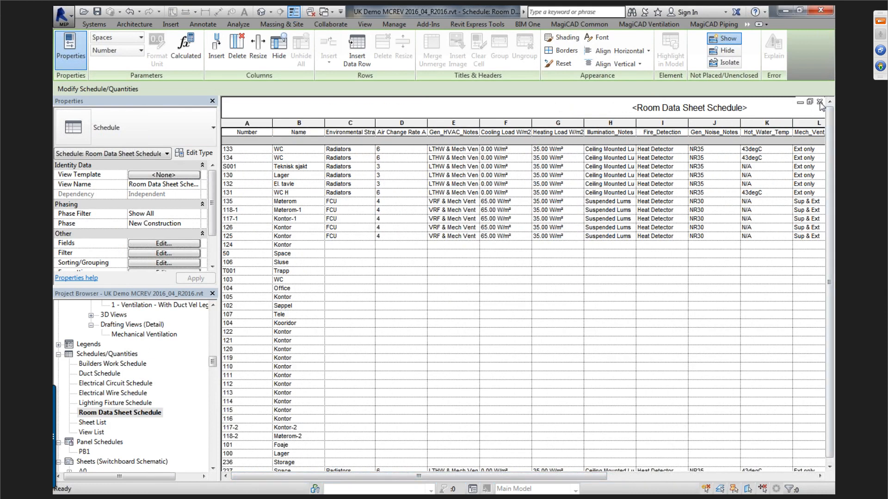
{"action": "left_click", "coordinate": [820, 102]}
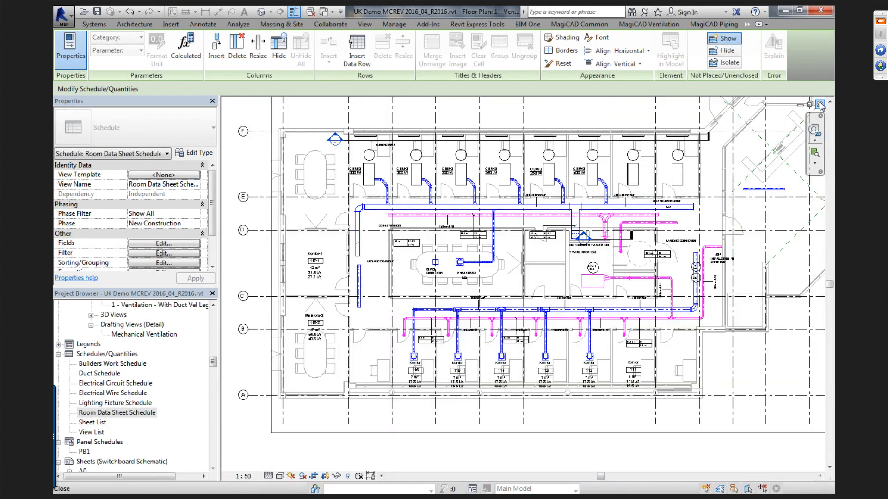
Step: Open the ME-101-RDS - Room Data Sheet sheet and examine its title block
{"action": "left_click", "coordinate": [103, 412]}
{"action": "scroll", "coordinate": [103, 415], "scroll_direction": "up", "scroll_amount": 3}
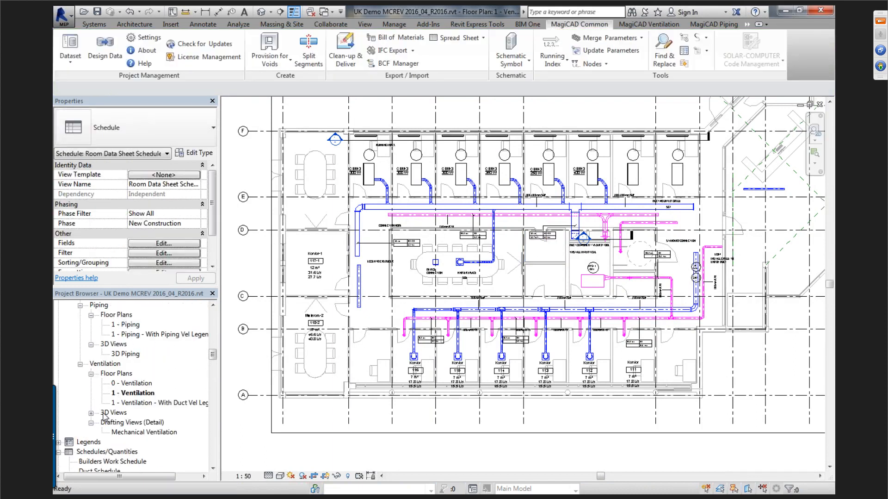
{"action": "scroll", "coordinate": [104, 415], "scroll_direction": "down", "scroll_amount": 4}
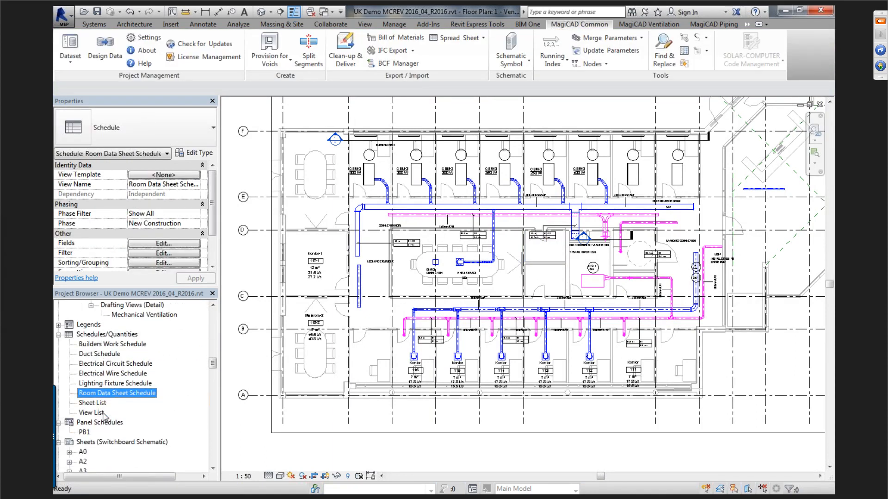
{"action": "scroll", "coordinate": [103, 415], "scroll_direction": "down", "scroll_amount": 5}
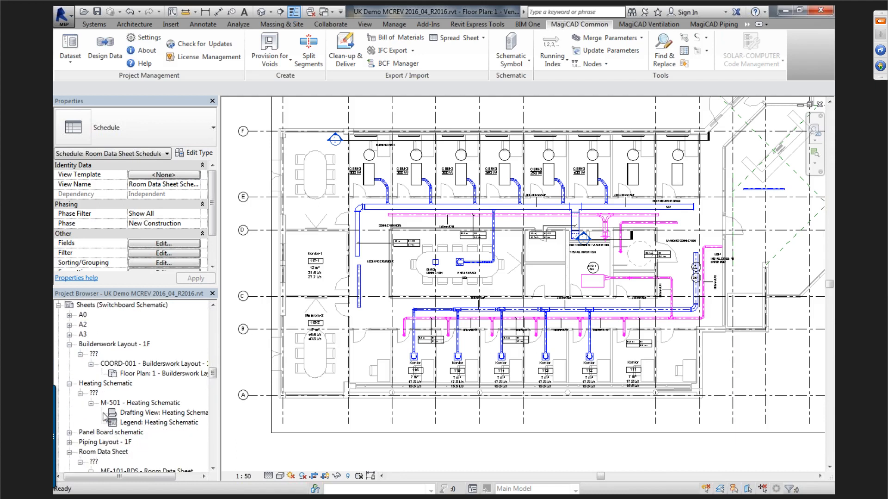
{"action": "scroll", "coordinate": [105, 415], "scroll_direction": "down", "scroll_amount": 3}
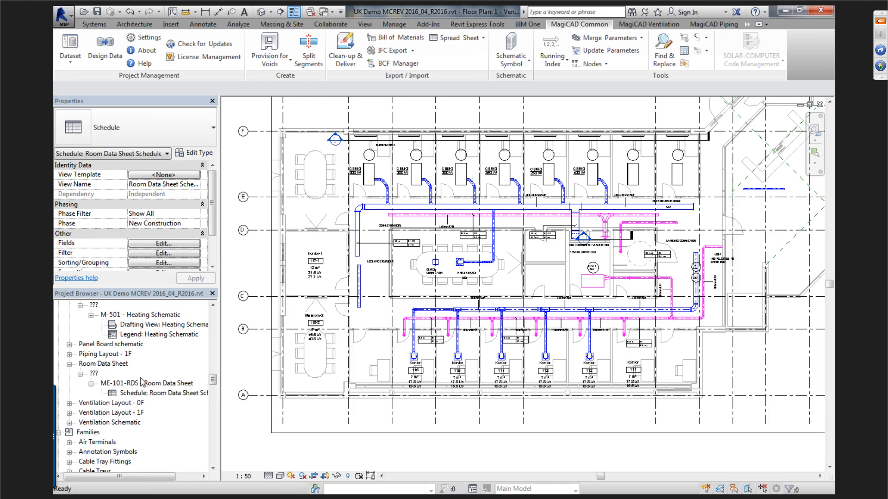
{"action": "double_click", "coordinate": [125, 383]}
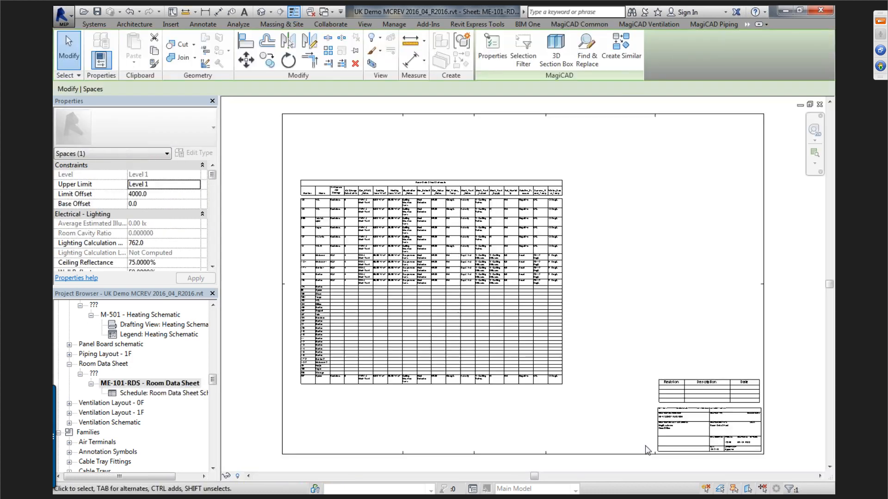
{"action": "scroll", "coordinate": [713, 431], "scroll_direction": "up", "scroll_amount": 3}
{"action": "middle_click_drag", "start_coordinate": [739, 444], "coordinate": [541, 322]}
{"action": "scroll", "coordinate": [517, 309], "scroll_direction": "up", "scroll_amount": 3}
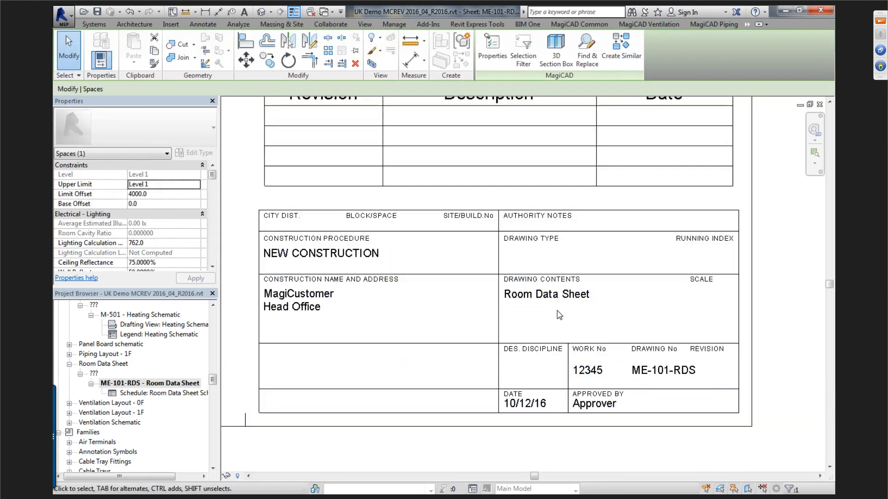
Step: Examine the Room Data Sheet Schedule placed on the sheet, covering its lighting, ventilation, humidity and room temperature columns
{"action": "scroll", "coordinate": [398, 311], "scroll_direction": "down", "scroll_amount": 4}
{"action": "middle_click_drag", "start_coordinate": [311, 258], "coordinate": [469, 332]}
{"action": "scroll", "coordinate": [326, 276], "scroll_direction": "down", "scroll_amount": 1}
{"action": "middle_click_drag", "start_coordinate": [326, 276], "coordinate": [551, 337]}
{"action": "scroll", "coordinate": [324, 241], "scroll_direction": "up", "scroll_amount": 3}
{"action": "scroll", "coordinate": [389, 246], "scroll_direction": "up", "scroll_amount": 2}
{"action": "middle_click_drag", "start_coordinate": [700, 364], "coordinate": [535, 390]}
{"action": "middle_click_drag", "start_coordinate": [662, 390], "coordinate": [508, 378]}
{"action": "middle_click_drag", "start_coordinate": [446, 397], "coordinate": [409, 228]}
{"action": "middle_click_drag", "start_coordinate": [636, 244], "coordinate": [456, 283]}
{"action": "scroll", "coordinate": [457, 283], "scroll_direction": "down", "scroll_amount": 4}
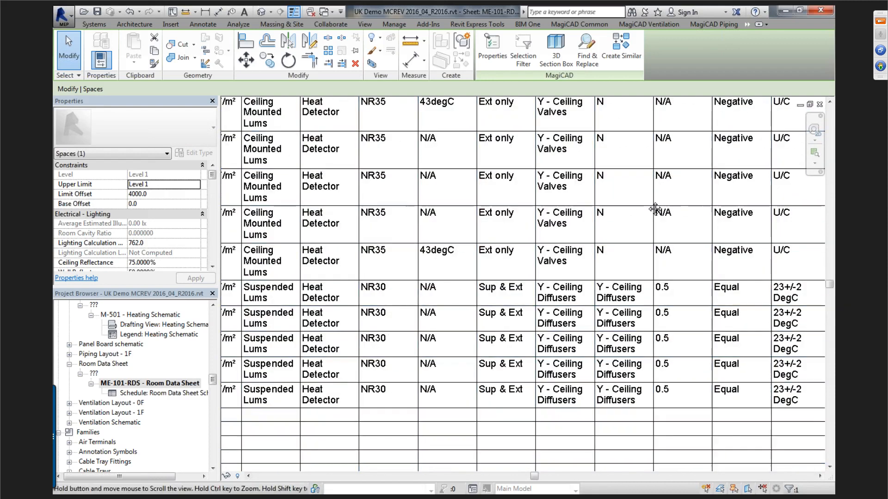
{"action": "scroll", "coordinate": [501, 297], "scroll_direction": "down", "scroll_amount": 5}
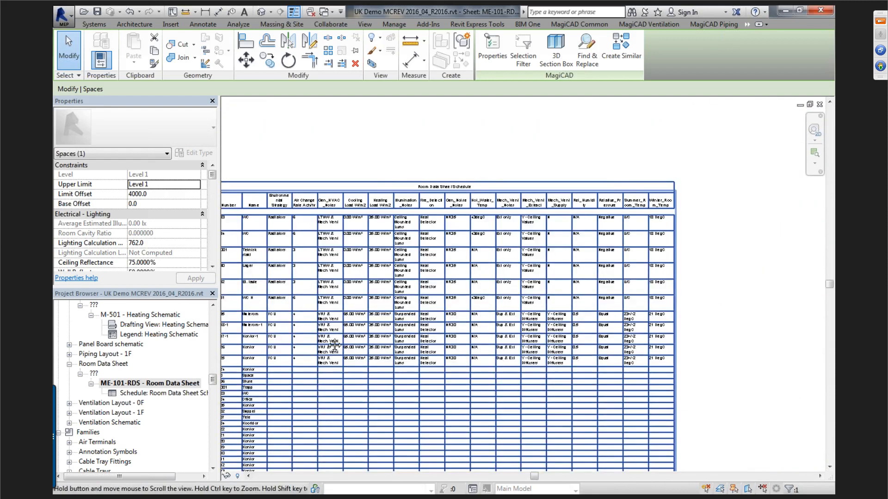
{"action": "scroll", "coordinate": [486, 329], "scroll_direction": "up", "scroll_amount": 2}
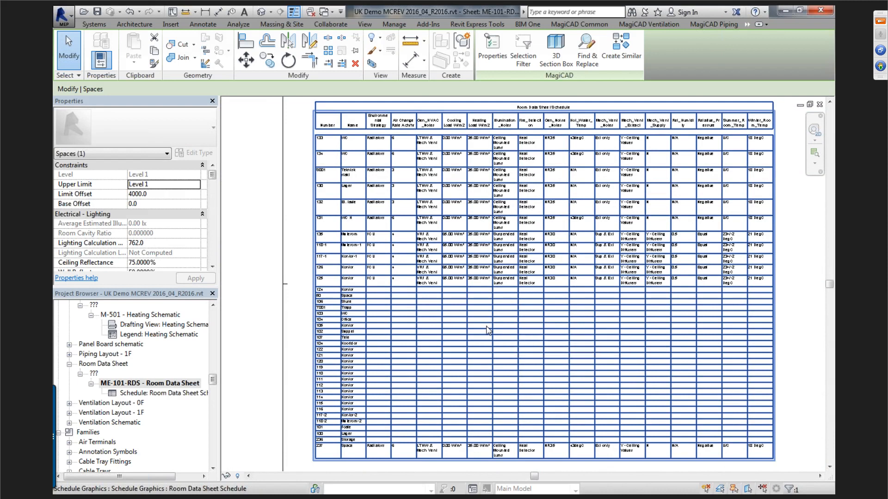
{"action": "scroll", "coordinate": [509, 274], "scroll_direction": "down", "scroll_amount": 2}
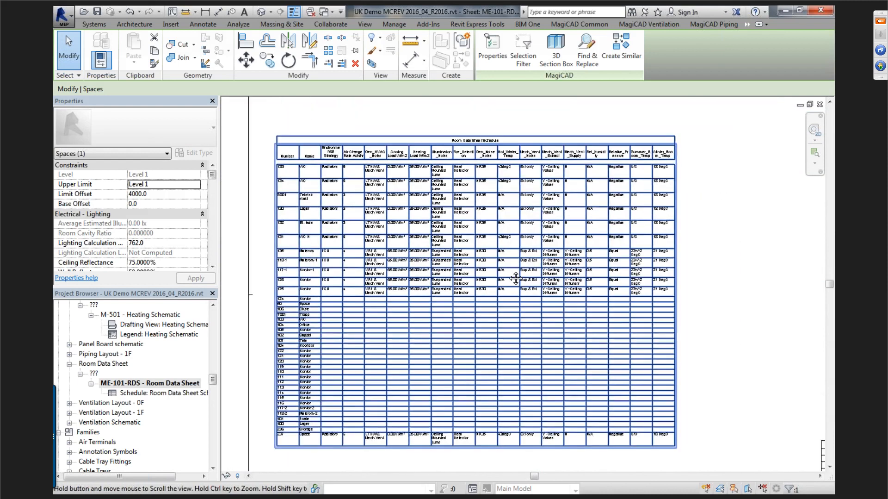
Step: Look over the whole ME-101-RDS - Room Data Sheet sheet with its schedule and title block, and close it
{"action": "scroll", "coordinate": [509, 274], "scroll_direction": "down", "scroll_amount": 1}
{"action": "scroll", "coordinate": [505, 282], "scroll_direction": "down", "scroll_amount": 1}
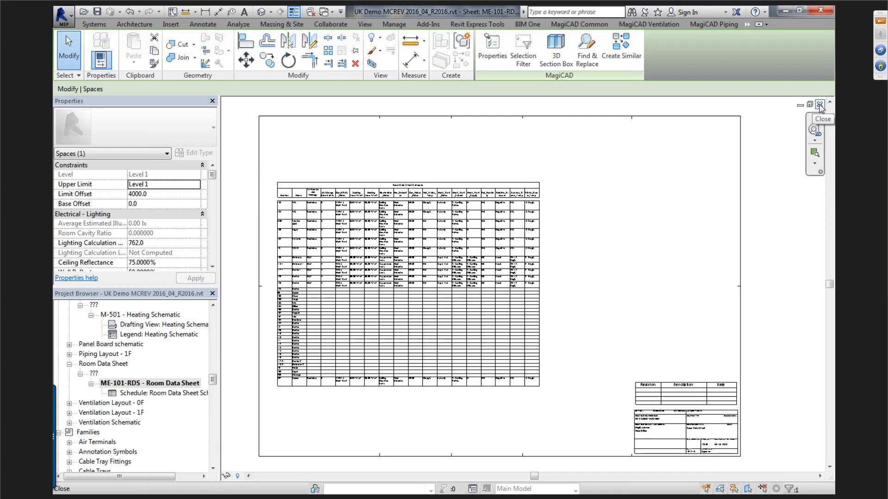
{"action": "left_click", "coordinate": [820, 105]}
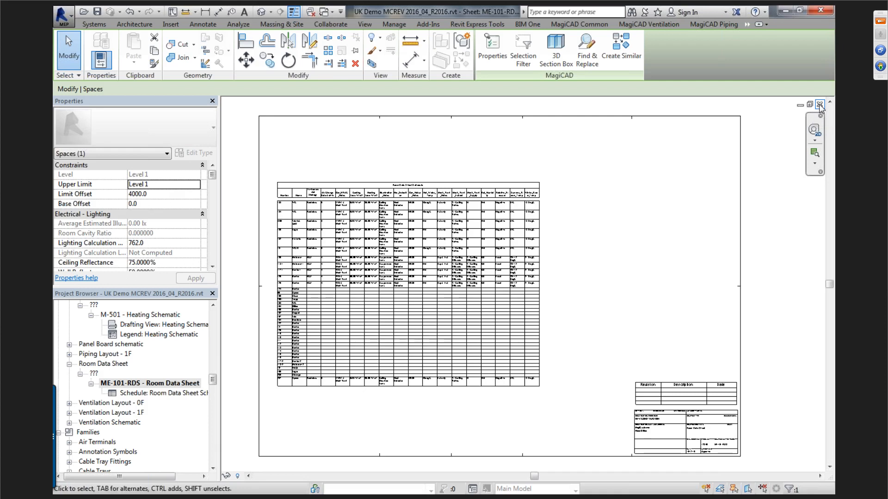
Step: Find and open the 1 - Mech Enviro Strategy floor plan under Mech Strategy, and close the hidden windows
{"action": "left_click", "coordinate": [149, 339]}
{"action": "scroll", "coordinate": [143, 347], "scroll_direction": "up", "scroll_amount": 10}
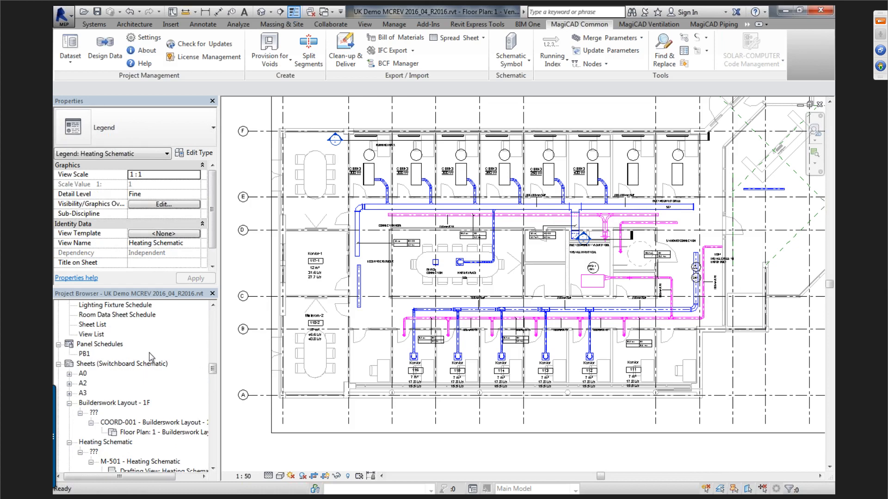
{"action": "scroll", "coordinate": [141, 352], "scroll_direction": "up", "scroll_amount": 5}
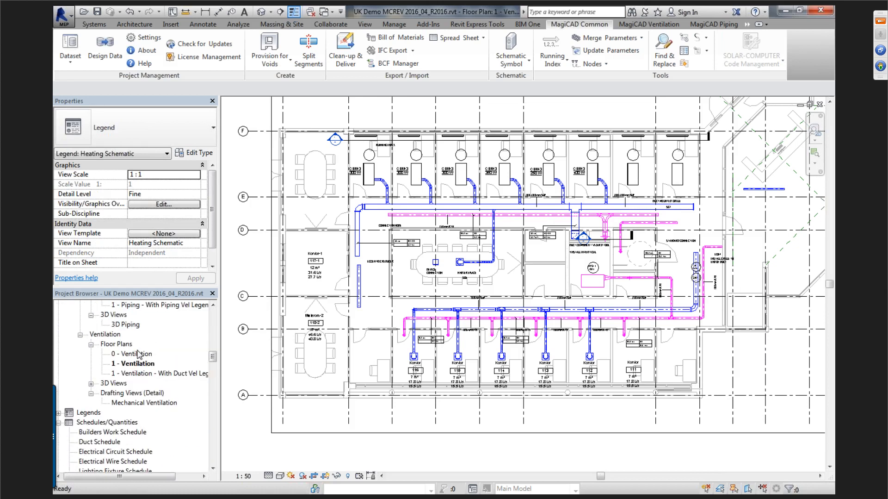
{"action": "scroll", "coordinate": [139, 354], "scroll_direction": "up", "scroll_amount": 3}
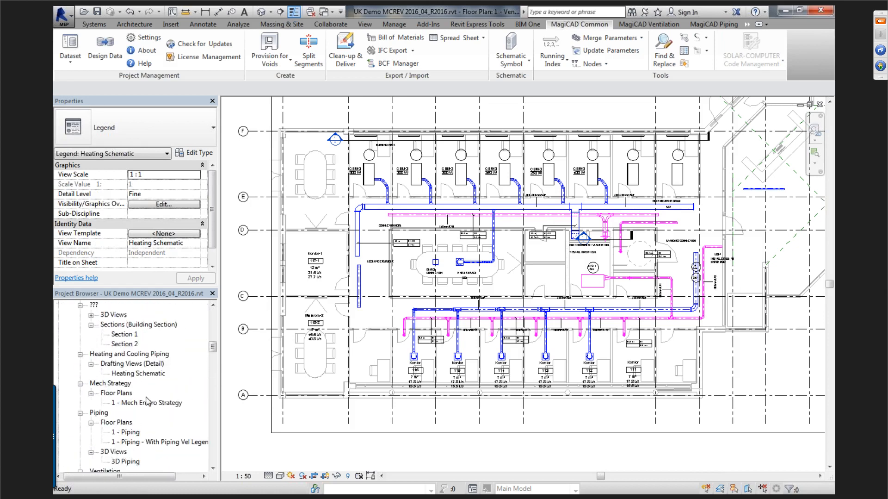
{"action": "double_click", "coordinate": [141, 402]}
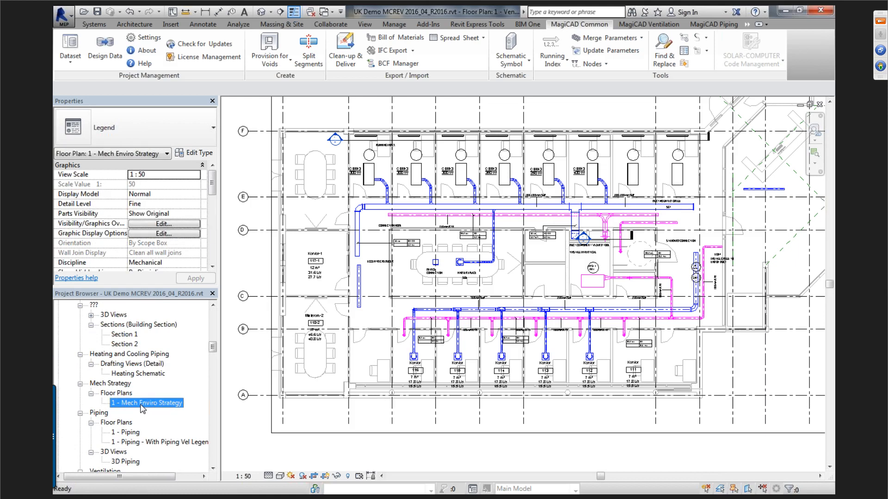
{"action": "left_click", "coordinate": [311, 14]}
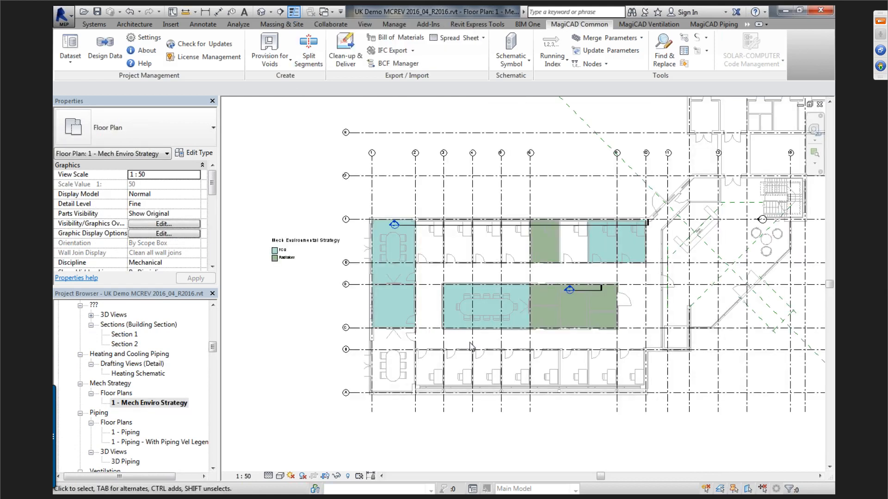
Step: Examine the Mech Environmental Strategy colour legend and compare its FCU and Radiators entries with the coloured spaces on the plan
{"action": "scroll", "coordinate": [268, 283], "scroll_direction": "up", "scroll_amount": 3}
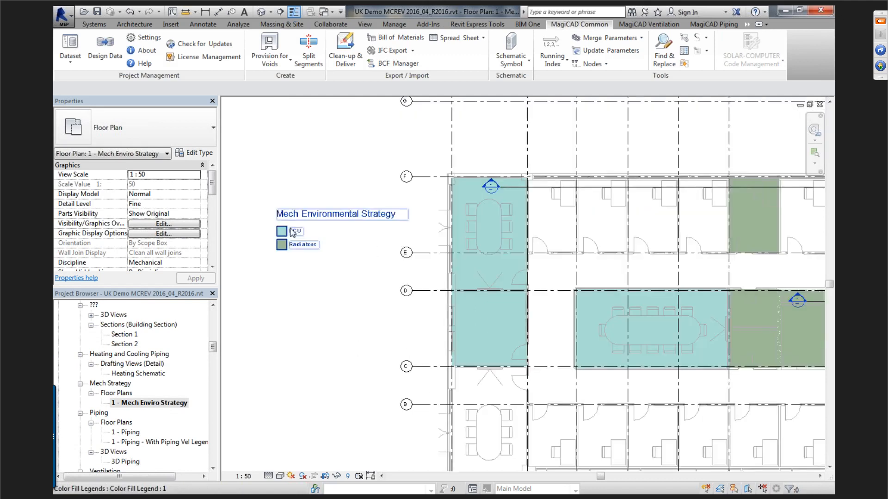
{"action": "scroll", "coordinate": [369, 321], "scroll_direction": "down", "scroll_amount": 3}
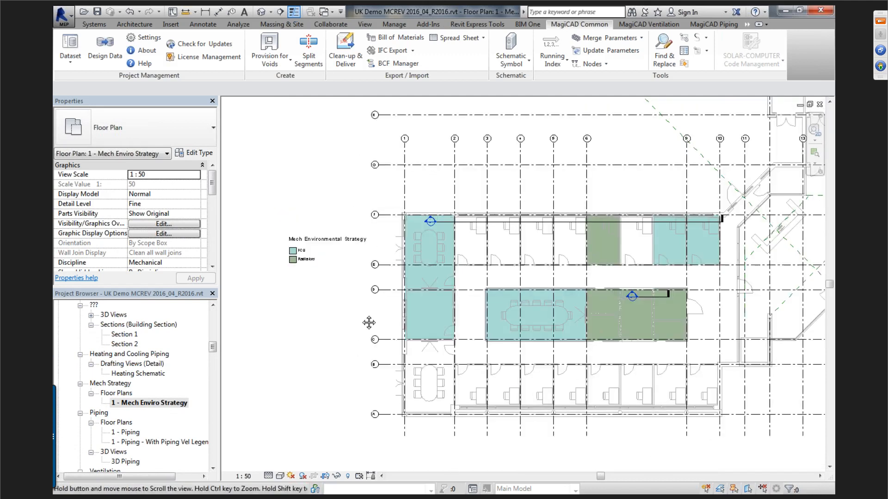
{"action": "scroll", "coordinate": [423, 256], "scroll_direction": "down", "scroll_amount": 2}
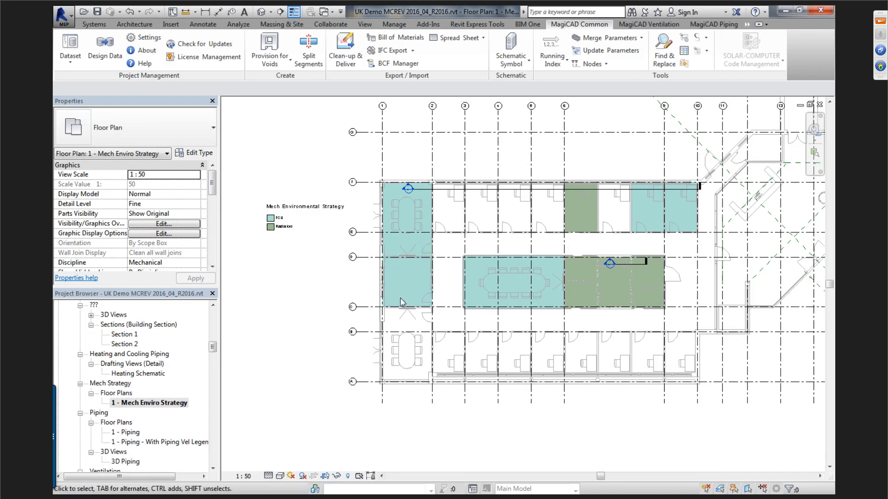
{"action": "scroll", "coordinate": [287, 219], "scroll_direction": "up", "scroll_amount": 2}
{"action": "left_click", "coordinate": [282, 202]}
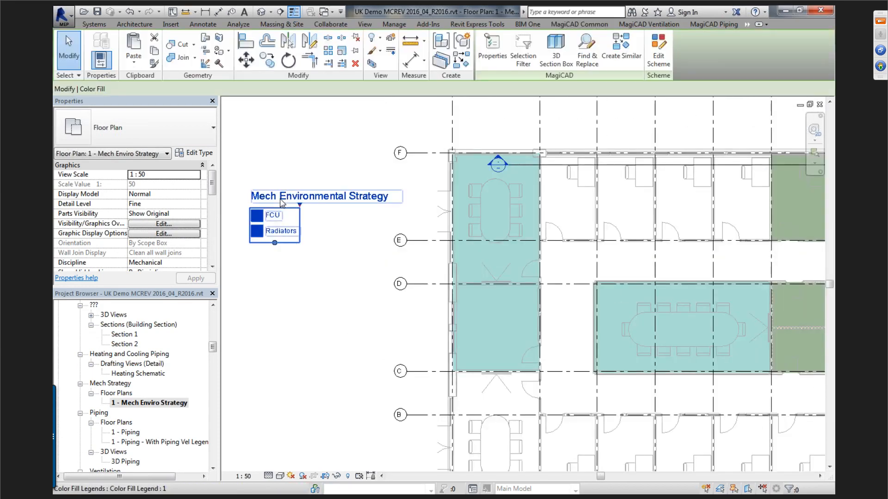
{"action": "left_click", "coordinate": [369, 128]}
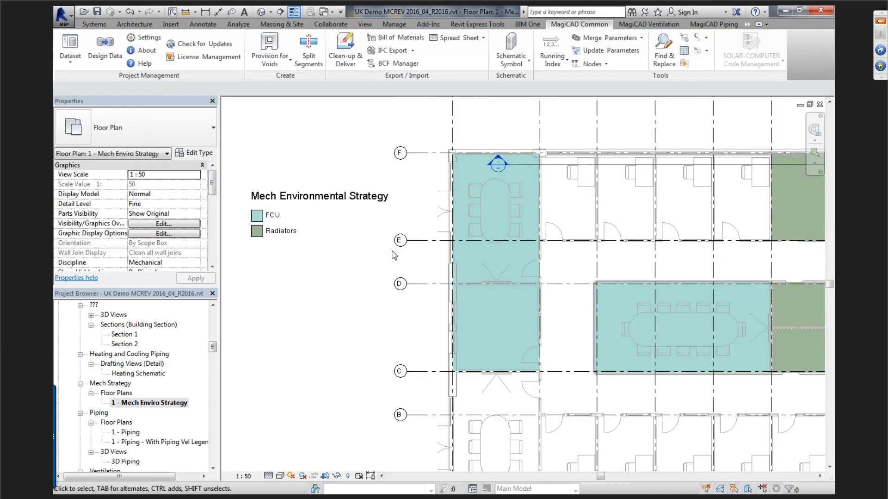
{"action": "scroll", "coordinate": [392, 255], "scroll_direction": "down", "scroll_amount": 3}
{"action": "middle_click_drag", "start_coordinate": [421, 240], "coordinate": [398, 248]}
Step: Open Spread Sheet Export, review the Spaces category with its available and selected parameters, and cancel without exporting
{"action": "left_click", "coordinate": [446, 40]}
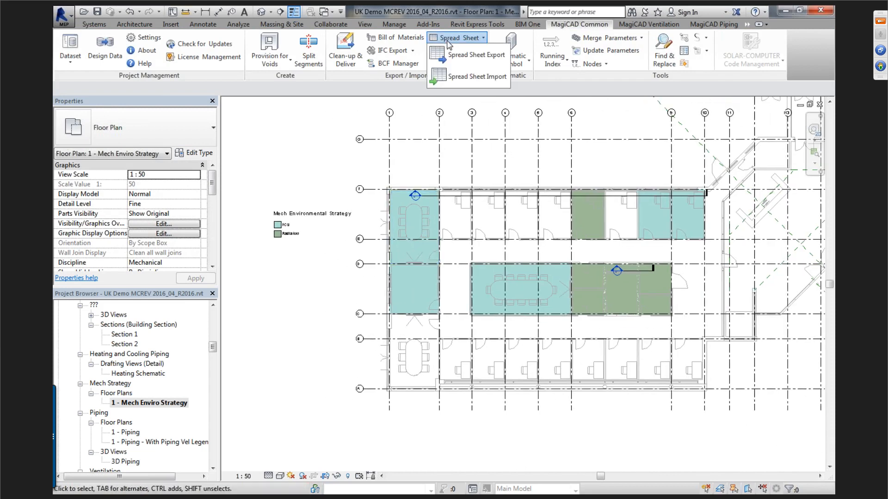
{"action": "left_click", "coordinate": [455, 54]}
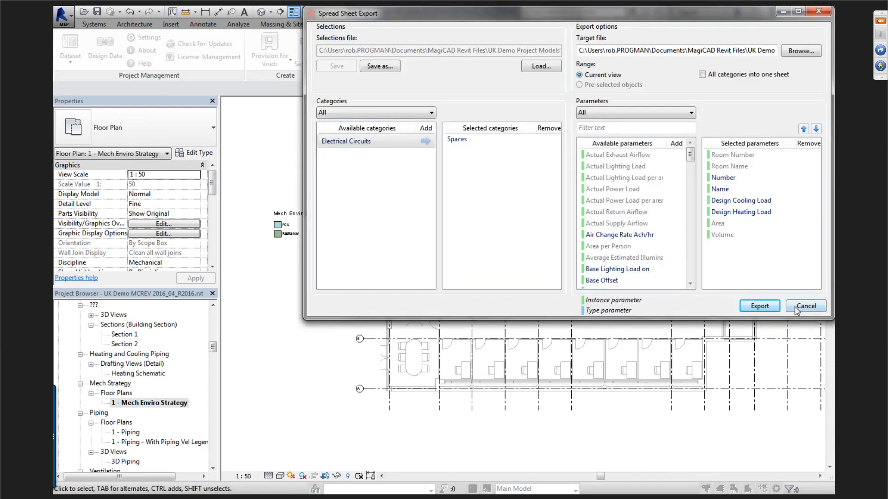
{"action": "left_click", "coordinate": [806, 306]}
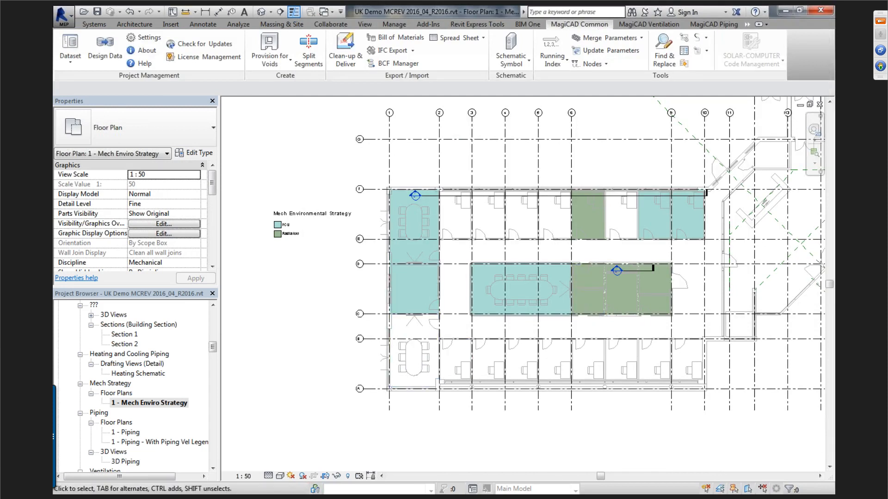
Step: Switch to the project folder in Windows Explorer and open Space RDS Import.xlsx in Excel
{"action": "key", "text": "alt+Tab"}
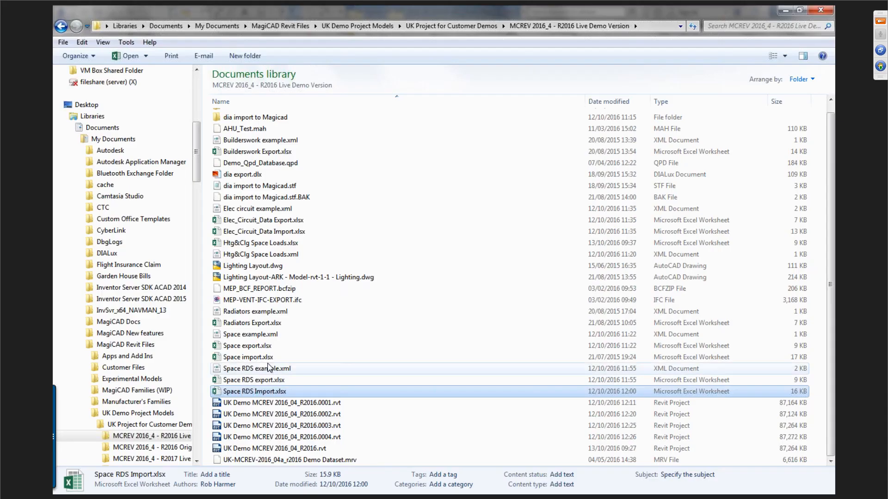
{"action": "left_click", "coordinate": [281, 347]}
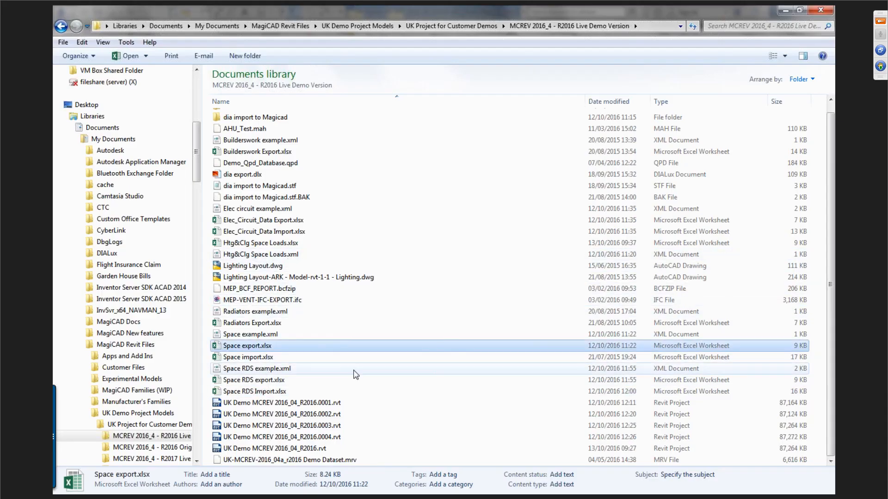
{"action": "left_click", "coordinate": [225, 394]}
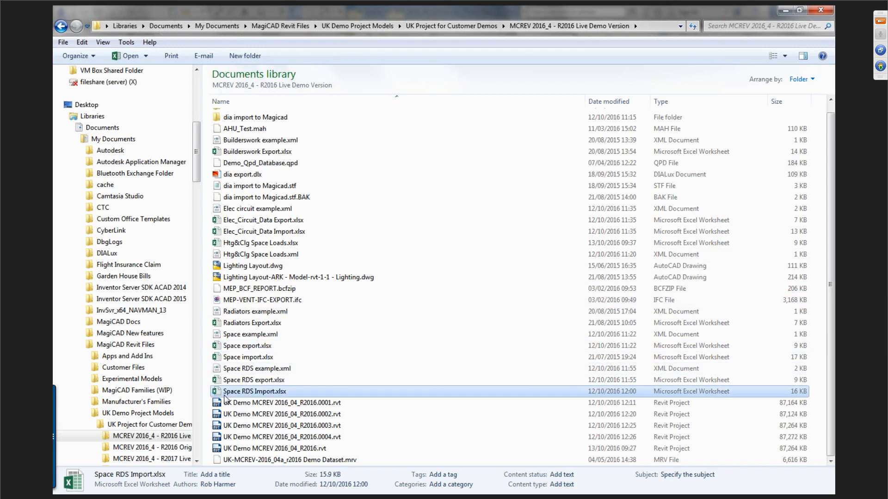
{"action": "double_click", "coordinate": [247, 392]}
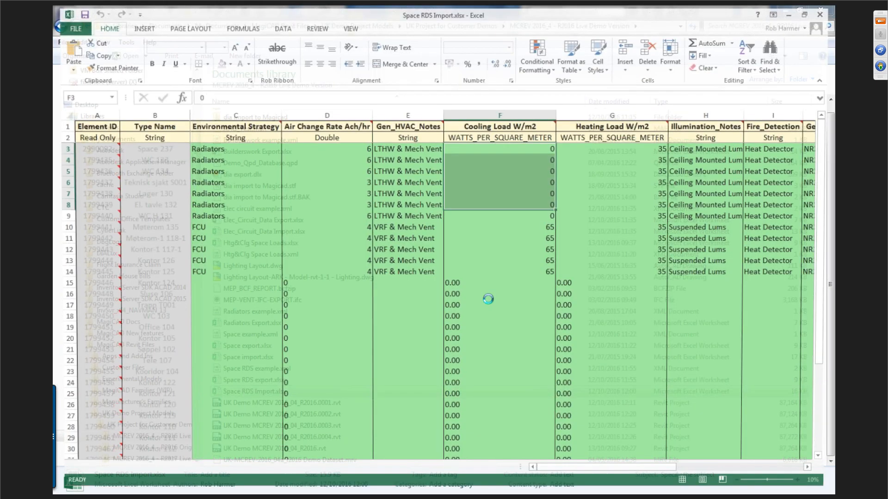
Step: Review the Environmental Strategy entries in cells C3:C14 of the Spaces sheet, and close the workbook
{"action": "left_click_drag", "start_coordinate": [222, 148], "coordinate": [220, 272]}
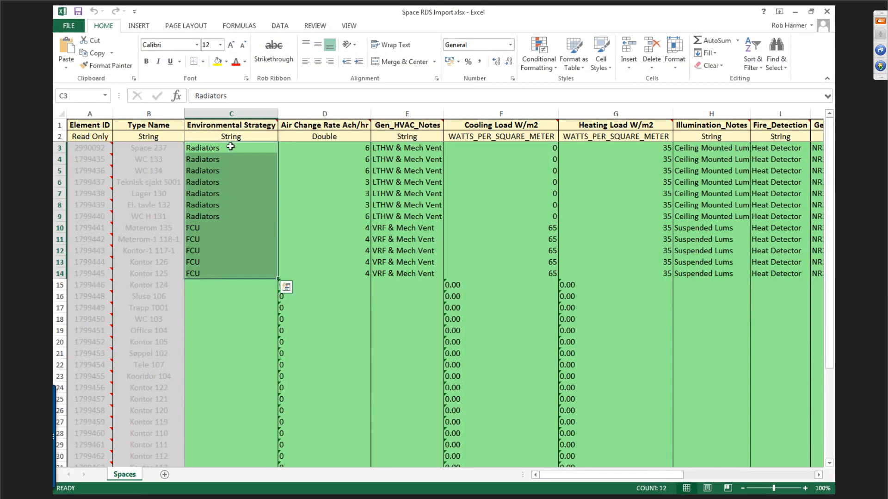
{"action": "left_click_drag", "start_coordinate": [231, 146], "coordinate": [234, 273]}
{"action": "left_click", "coordinate": [827, 13]}
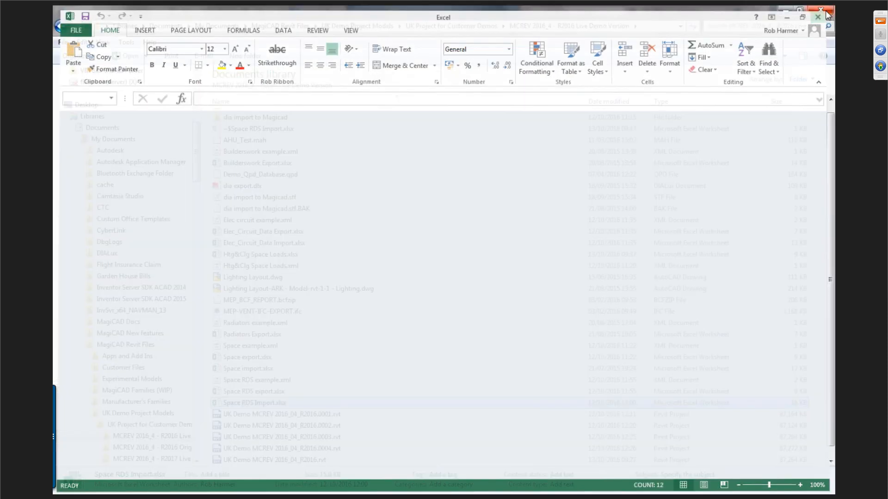
Step: Switch back to Revit, select the Møterom-1 118-1 space between grids 1 and 2, and check its Environmental Strategy property
{"action": "key", "text": "alt+Tab"}
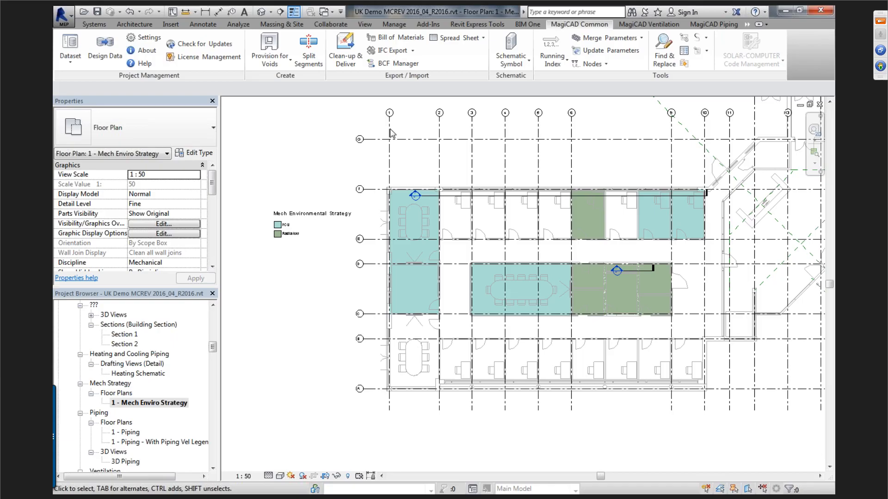
{"action": "left_click", "coordinate": [415, 264]}
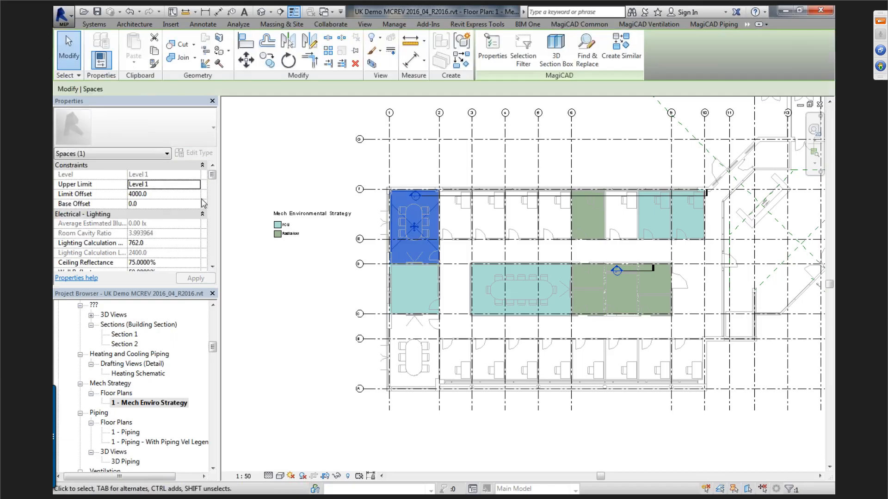
{"action": "mouse_move", "coordinate": [213, 173]}
{"action": "left_mouse_down"}
{"action": "mouse_move", "coordinate": [211, 254]}
{"action": "mouse_move", "coordinate": [212, 191]}
{"action": "left_mouse_up"}
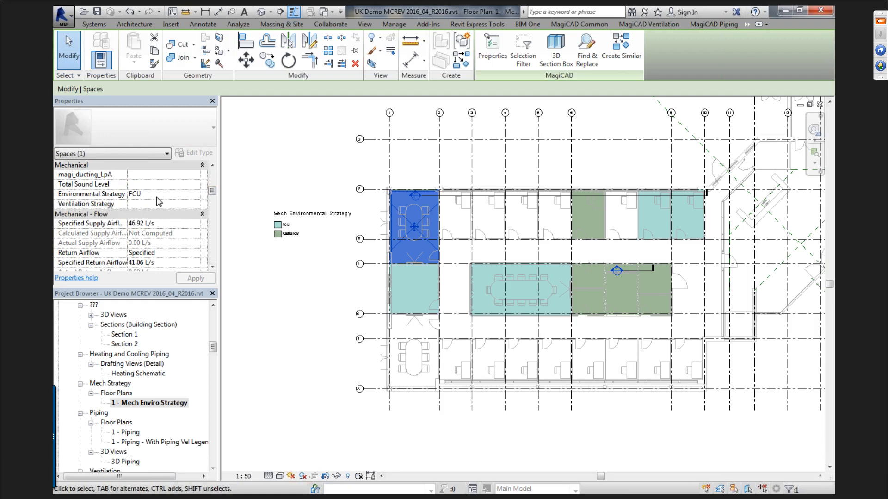
Step: Open the legend's colour scheme, review its FCU and Radiators values and the Environmental Strategy colour parameter, and cancel
{"action": "left_click", "coordinate": [280, 235]}
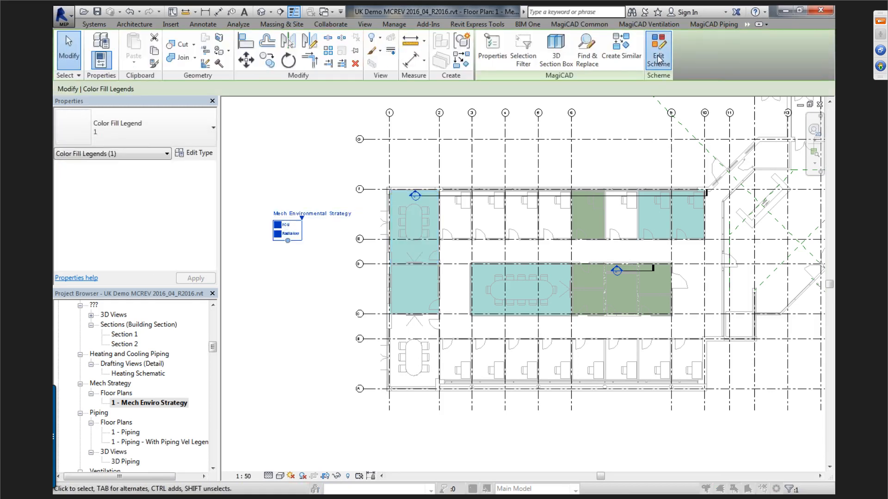
{"action": "left_click", "coordinate": [659, 59]}
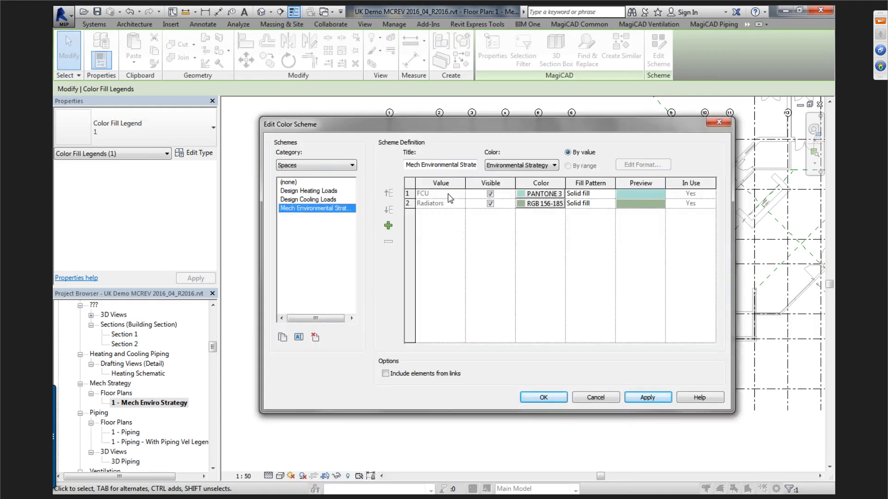
{"action": "left_click", "coordinate": [447, 194]}
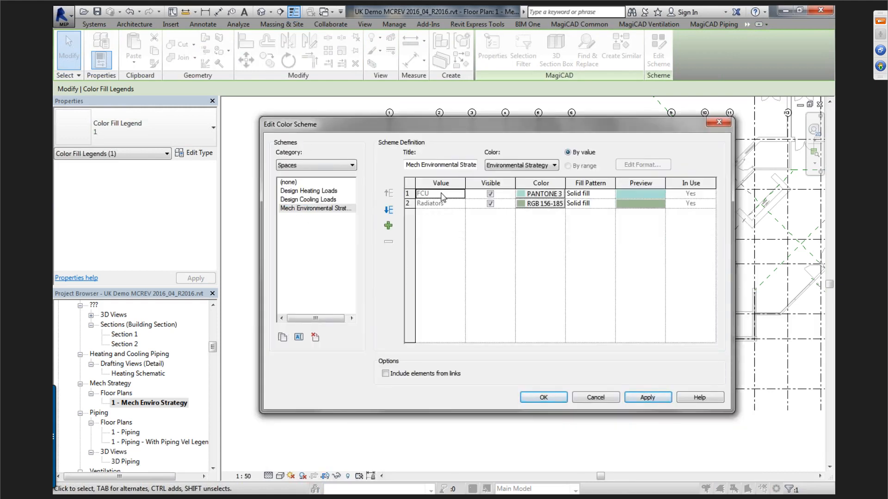
{"action": "left_click", "coordinate": [442, 203]}
{"action": "left_click", "coordinate": [513, 166]}
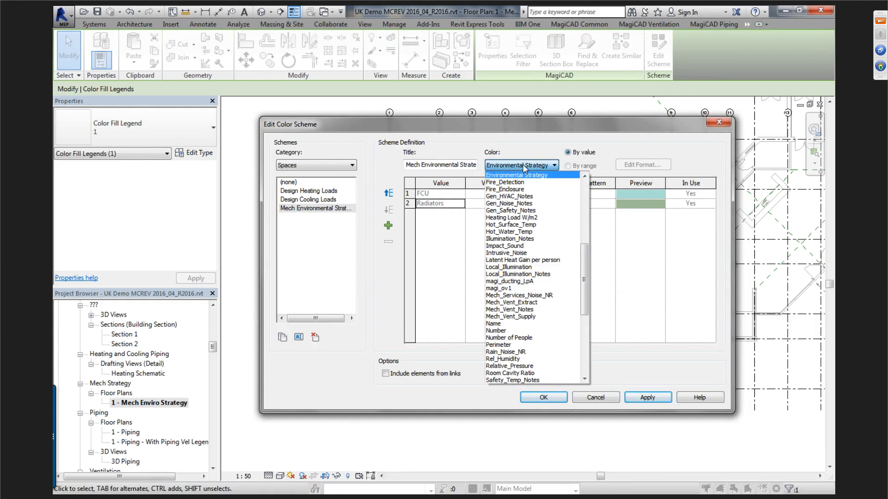
{"action": "left_click", "coordinate": [525, 167]}
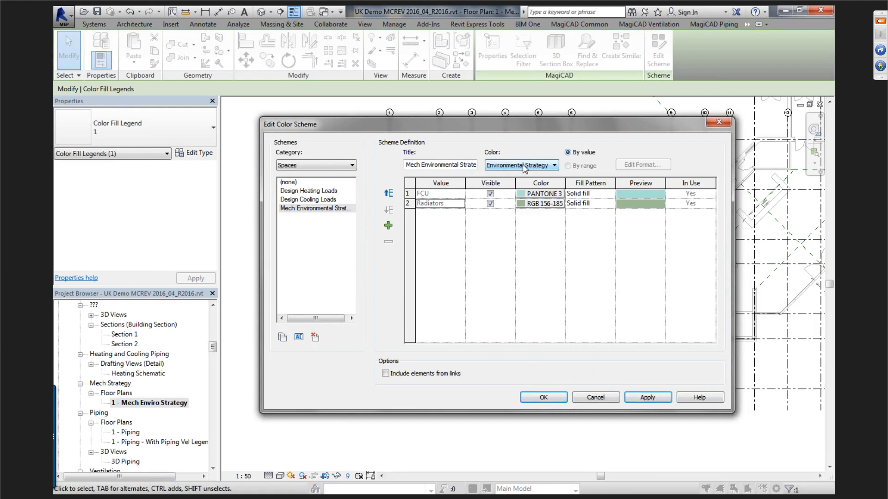
{"action": "left_click", "coordinate": [595, 397]}
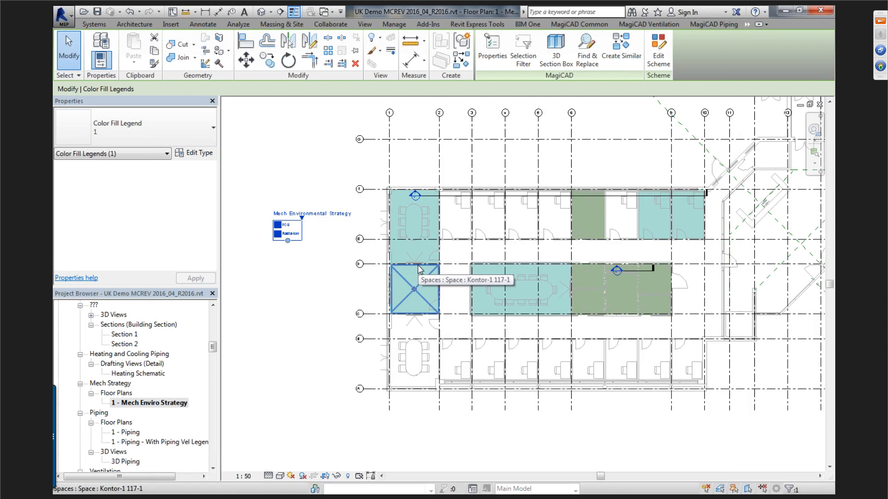
{"action": "key", "text": "Escape"}
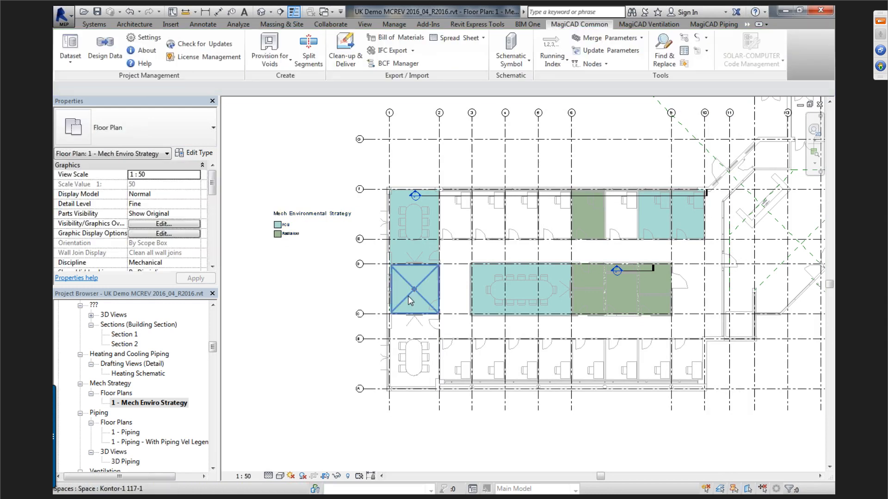
Step: Set the Environmental Strategy of the Møterom-1 118-1 space between grids 1 and 2 to Radiators
{"action": "left_click", "coordinate": [437, 265]}
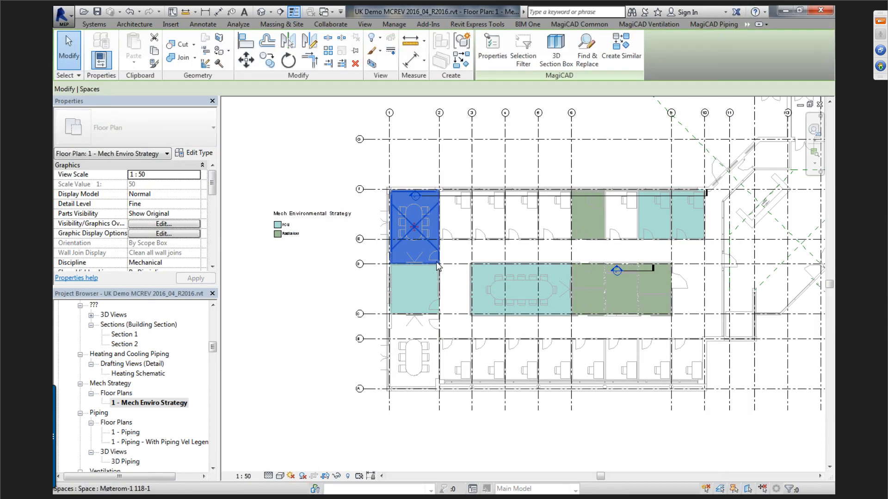
{"action": "left_click", "coordinate": [329, 319]}
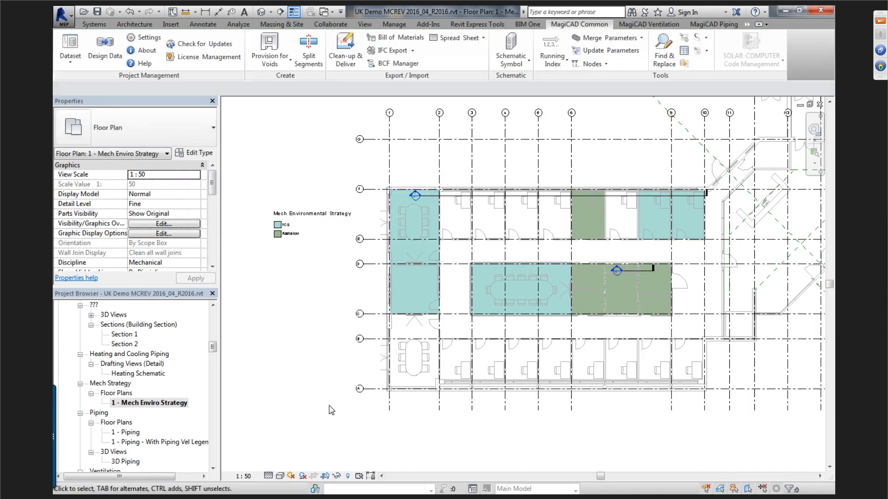
{"action": "left_click", "coordinate": [411, 262]}
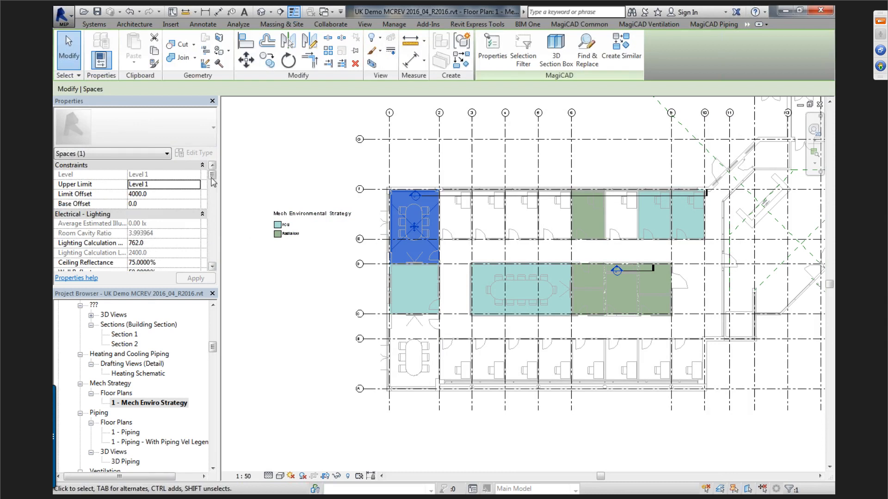
{"action": "left_click_drag", "start_coordinate": [211, 178], "coordinate": [212, 193]}
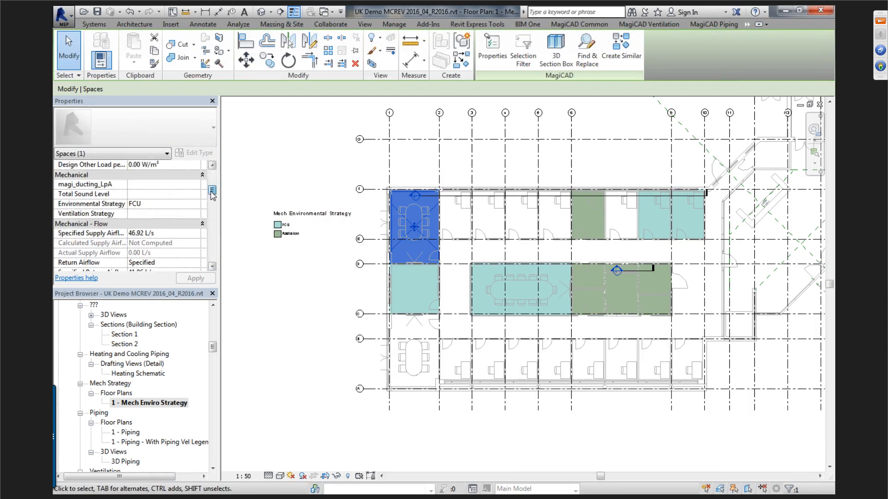
{"action": "left_click", "coordinate": [161, 206]}
{"action": "left_click", "coordinate": [195, 204]}
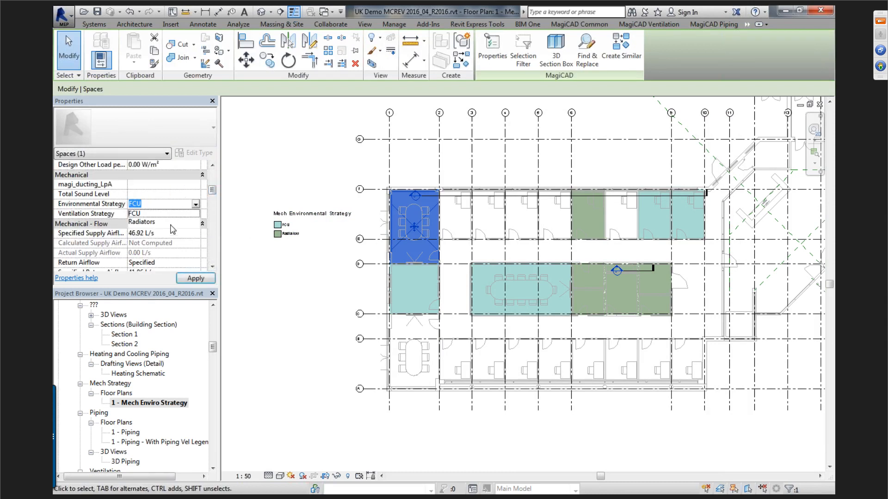
{"action": "left_click", "coordinate": [170, 223]}
{"action": "left_click", "coordinate": [320, 304]}
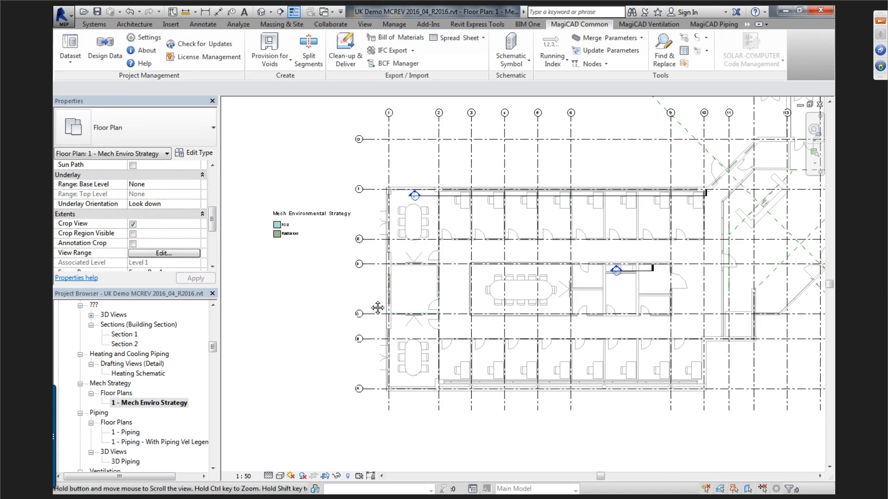
Step: Switch to the project folder in Windows Explorer and open Elec_Circuit_Data Import.xlsx
{"action": "middle_click_drag", "start_coordinate": [399, 303], "coordinate": [352, 319]}
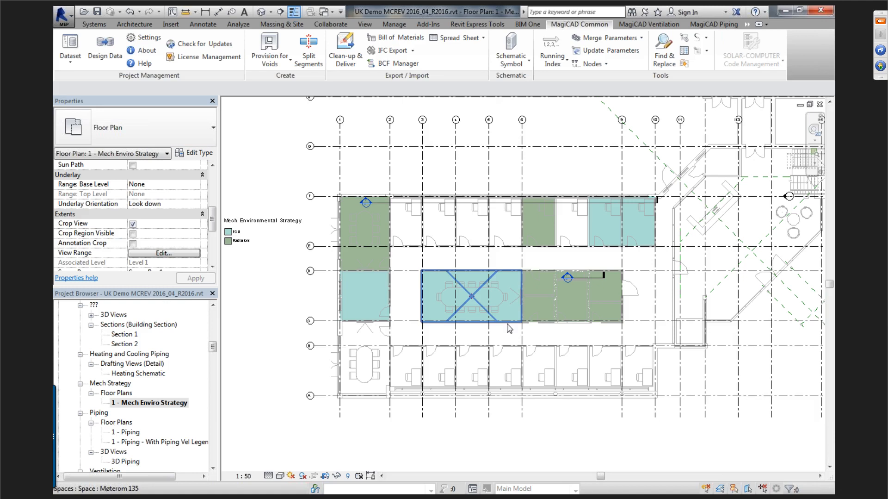
{"action": "middle_click_drag", "start_coordinate": [529, 408], "coordinate": [506, 390]}
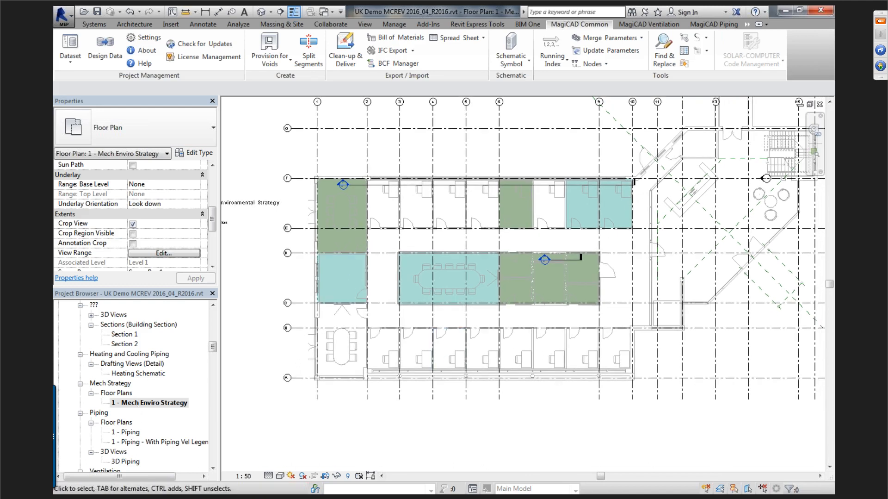
{"action": "key", "text": "alt+Tab"}
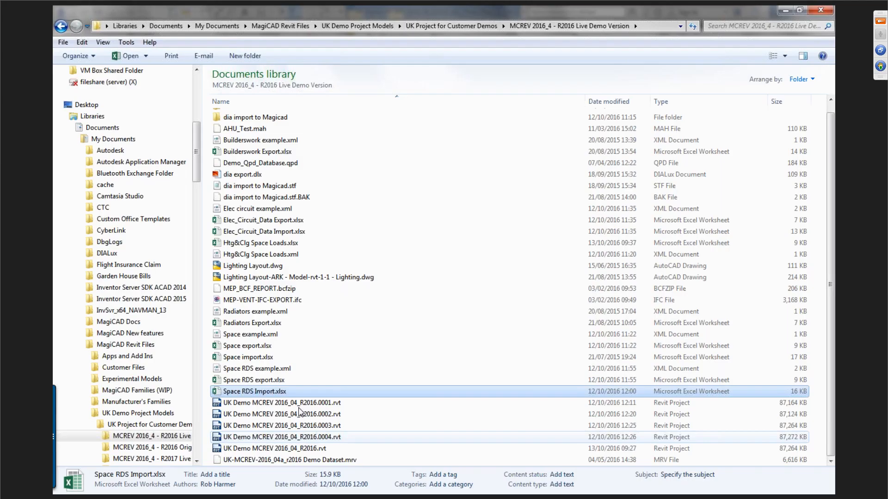
{"action": "left_click", "coordinate": [259, 231]}
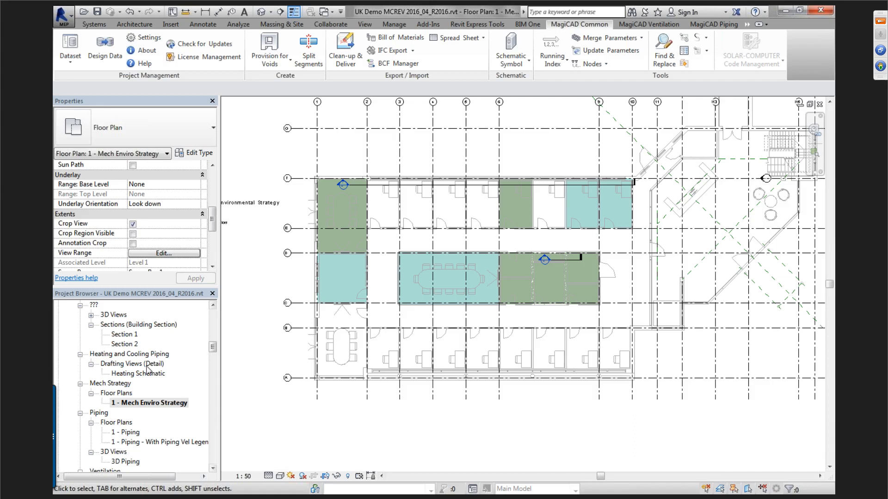
Step: Switch to Revit and open the 1 - Lighting floor plan from the project's electrical views
{"action": "left_click", "coordinate": [141, 365]}
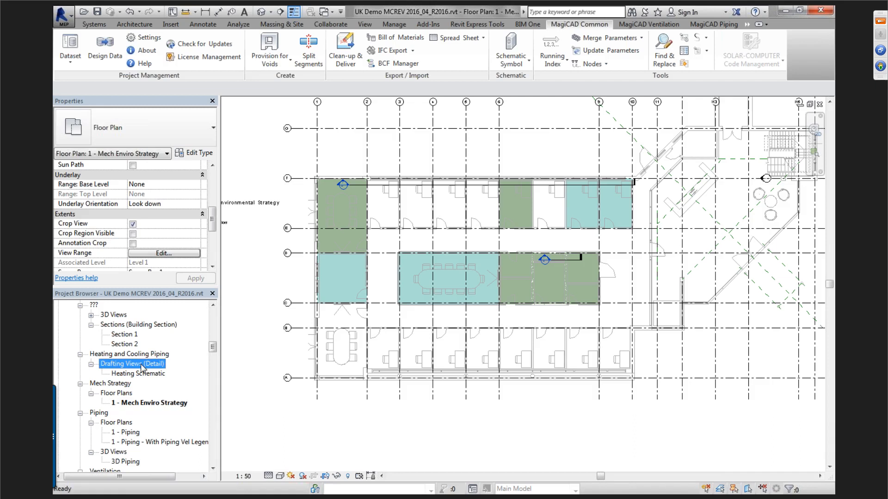
{"action": "scroll", "coordinate": [141, 365], "scroll_direction": "down", "scroll_amount": 2}
{"action": "scroll", "coordinate": [142, 367], "scroll_direction": "up", "scroll_amount": 6}
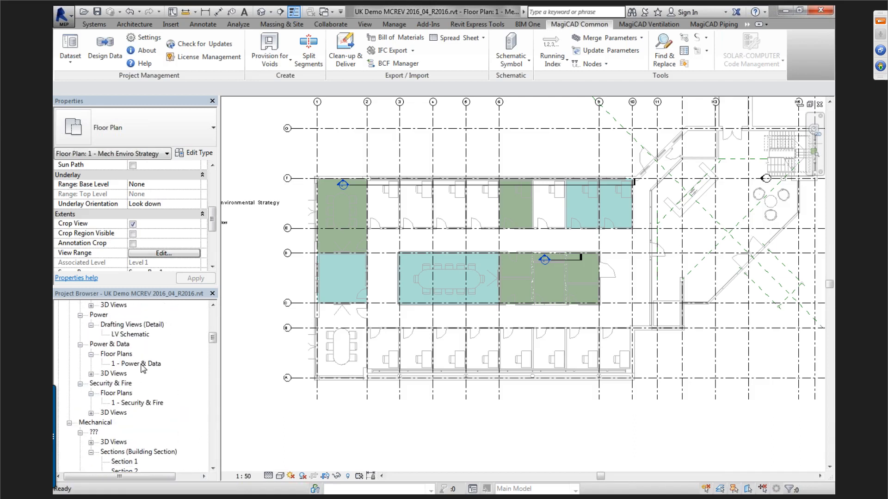
{"action": "scroll", "coordinate": [142, 366], "scroll_direction": "up", "scroll_amount": 2}
{"action": "left_click", "coordinate": [126, 334]}
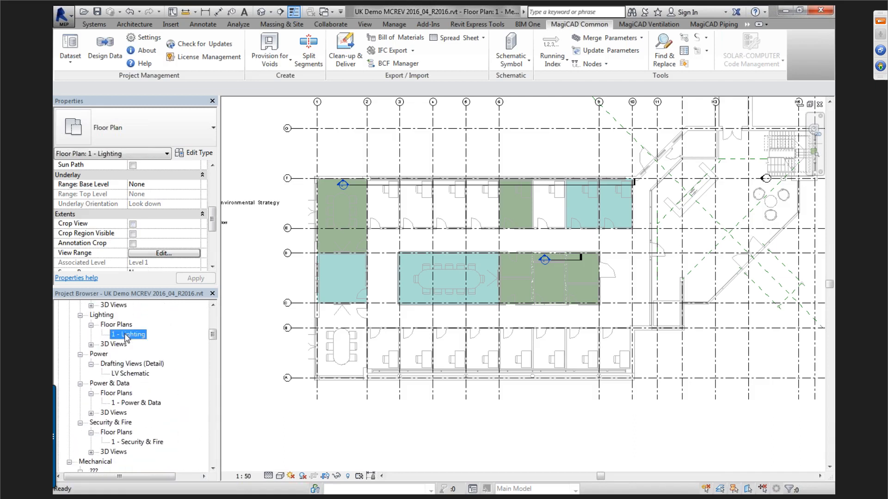
{"action": "double_click", "coordinate": [126, 334]}
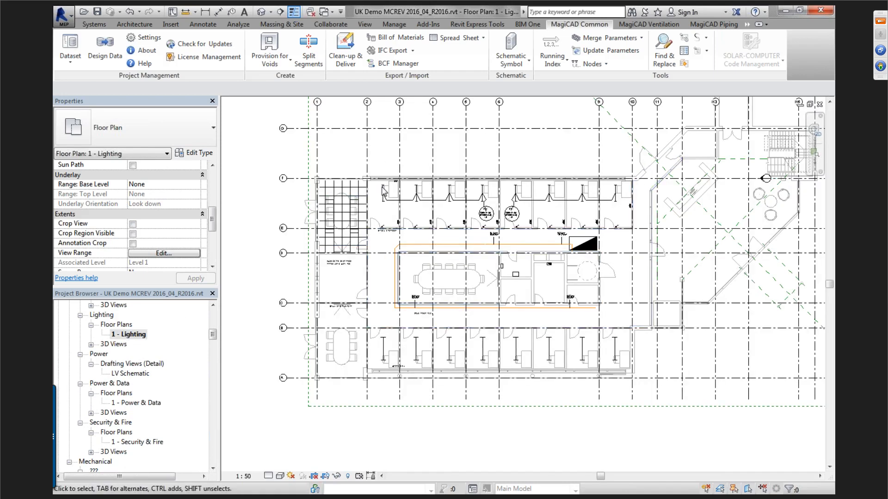
Step: Select the electrical circuit of the upper-row office luminaires, check its MC circuit, description, cable length and overload properties, and deselect it
{"action": "scroll", "coordinate": [383, 191], "scroll_direction": "up", "scroll_amount": 3}
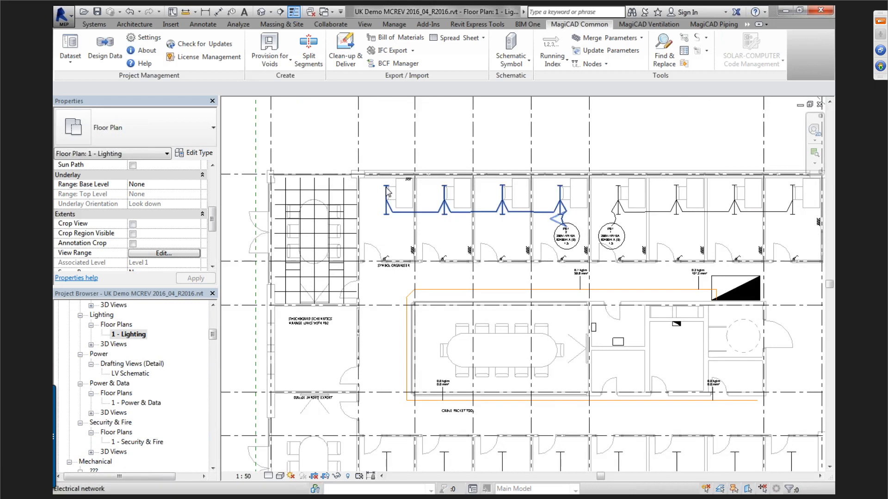
{"action": "key", "text": "Tab"}
{"action": "left_click", "coordinate": [388, 191]}
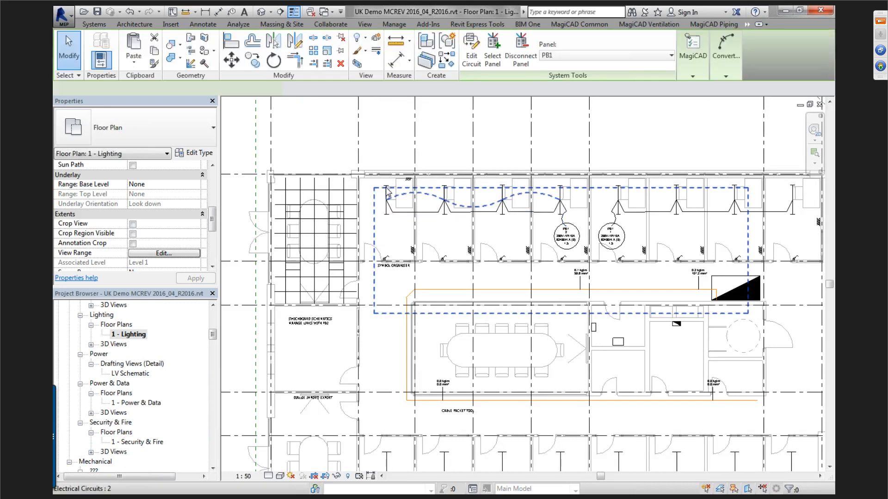
{"action": "left_click_drag", "start_coordinate": [213, 200], "coordinate": [212, 251]}
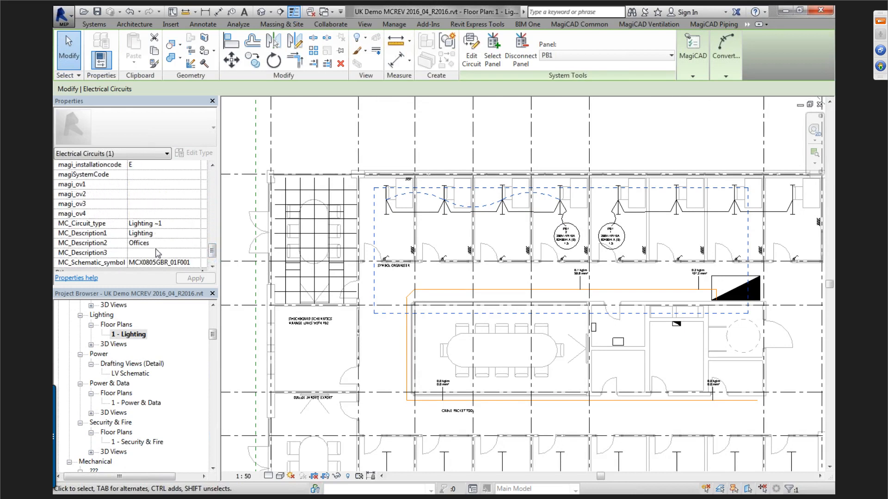
{"action": "left_click_drag", "start_coordinate": [212, 252], "coordinate": [214, 177]}
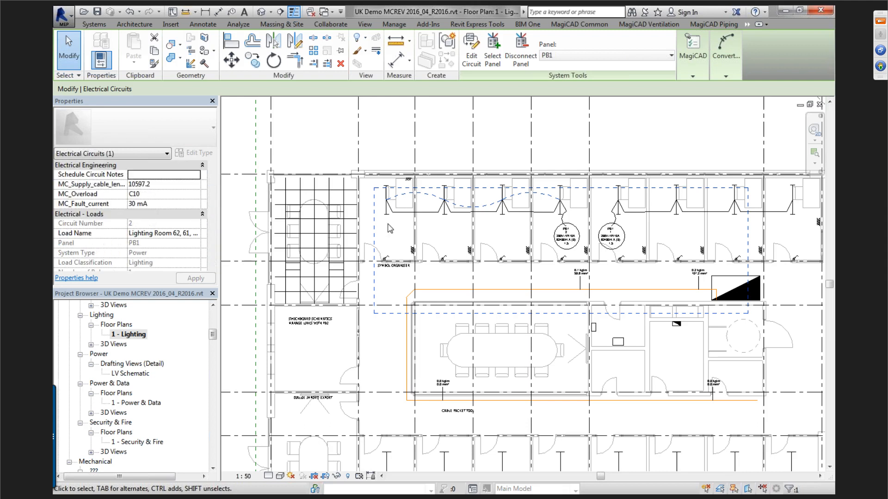
{"action": "left_click", "coordinate": [484, 277]}
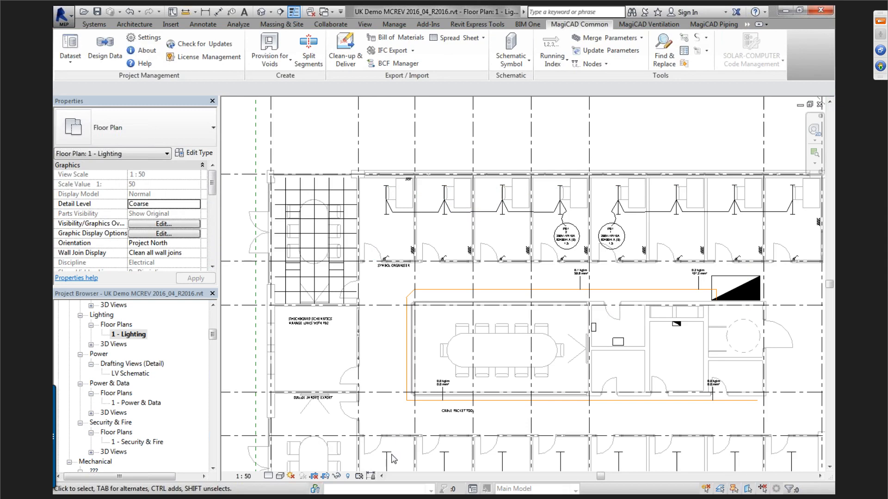
Step: Switch to Elec_Circuit_Data Import.xlsx in Excel, review the circuit entries in cells C3:I10 of the Electrical Circuits sheet, and close the workbook
{"action": "key", "text": "alt+Tab"}
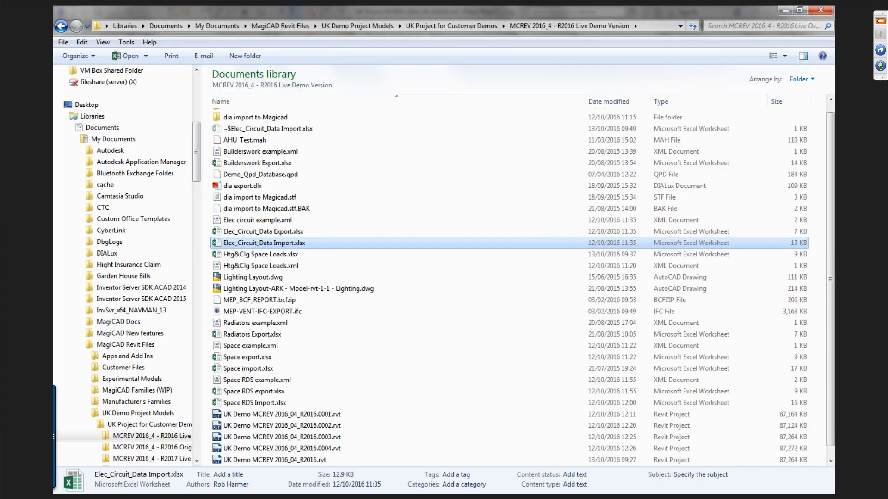
{"action": "key", "text": "alt+Tab"}
{"action": "left_click", "coordinate": [359, 289]}
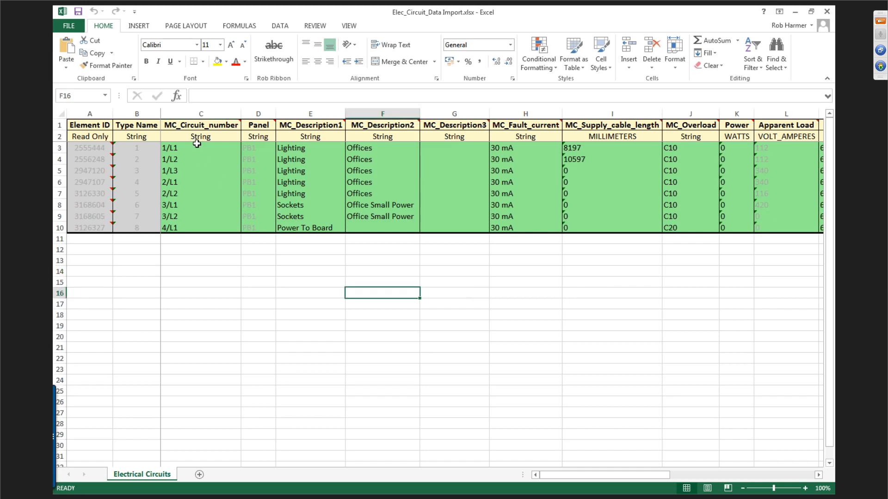
{"action": "left_click", "coordinate": [198, 150]}
{"action": "left_click_drag", "start_coordinate": [198, 154], "coordinate": [587, 227]}
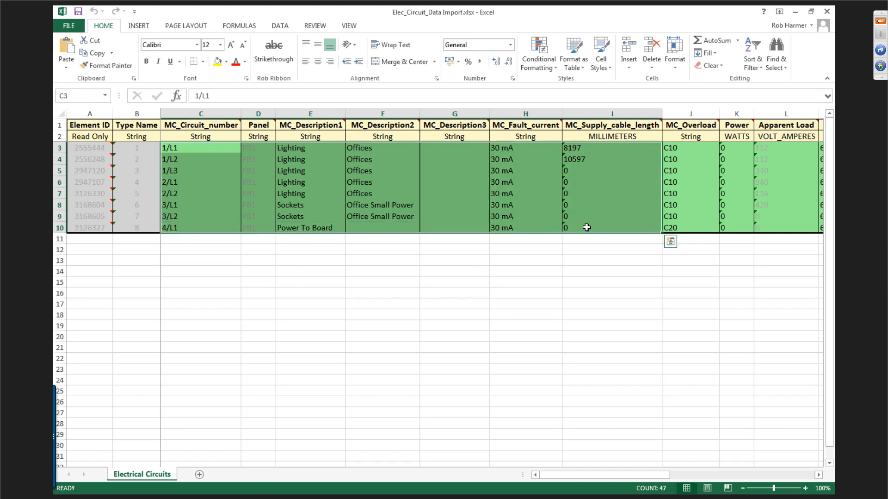
{"action": "left_click", "coordinate": [599, 147]}
{"action": "mouse_move", "coordinate": [639, 475]}
{"action": "left_mouse_down"}
{"action": "mouse_move", "coordinate": [792, 483]}
{"action": "mouse_move", "coordinate": [641, 481]}
{"action": "left_mouse_up"}
{"action": "left_click", "coordinate": [278, 328]}
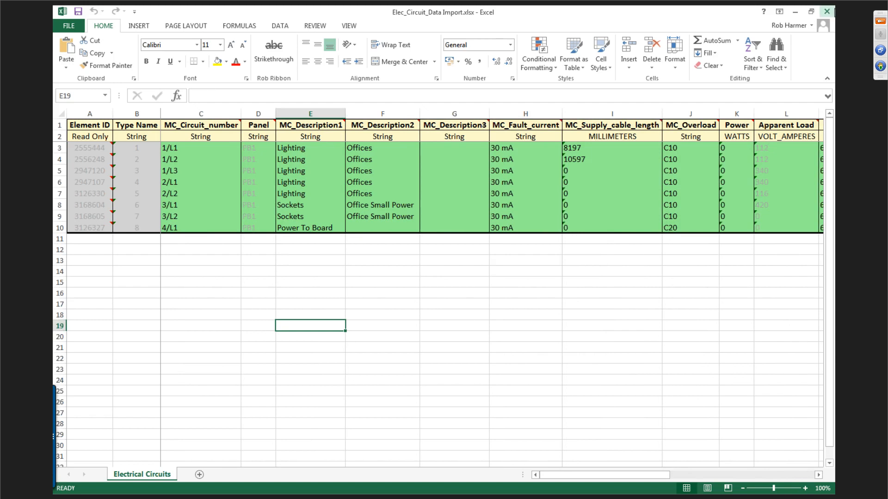
{"action": "left_click", "coordinate": [827, 11]}
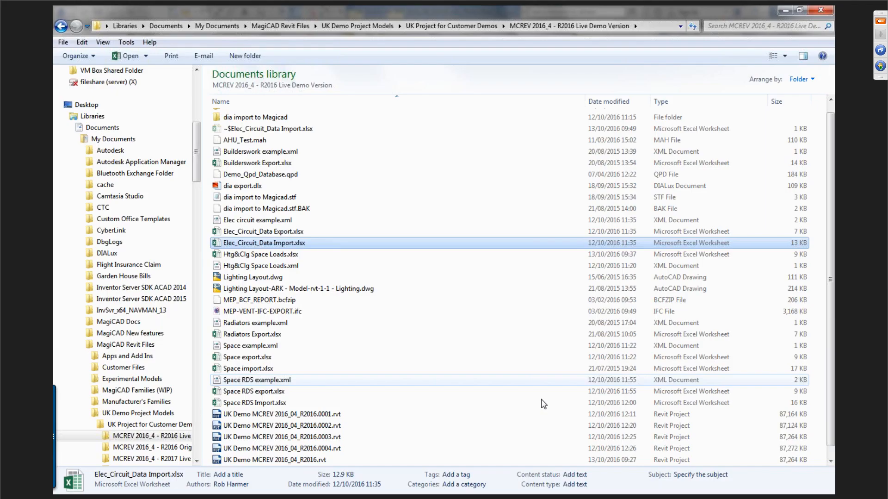
Step: Switch back to Revit and view the whole office block on the 1 - Lighting floor plan
{"action": "key", "text": "alt+Tab"}
{"action": "middle_click_drag", "start_coordinate": [521, 315], "coordinate": [521, 314]}
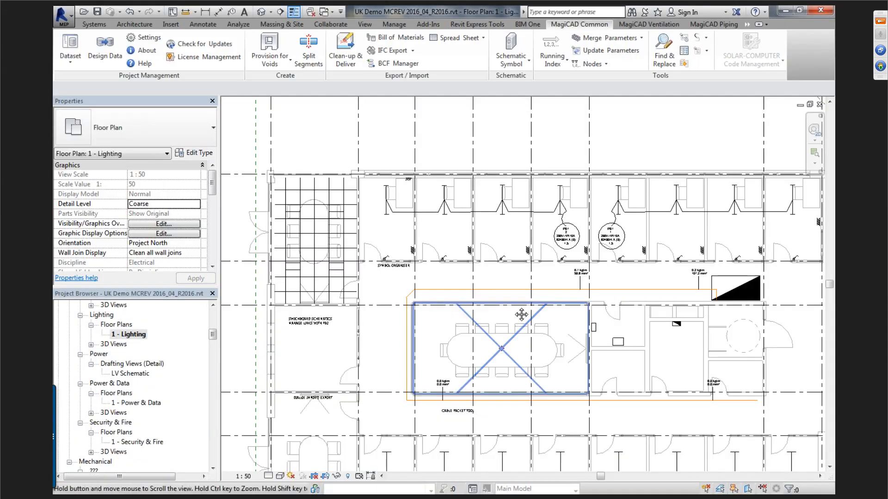
{"action": "scroll", "coordinate": [522, 314], "scroll_direction": "down", "scroll_amount": 2}
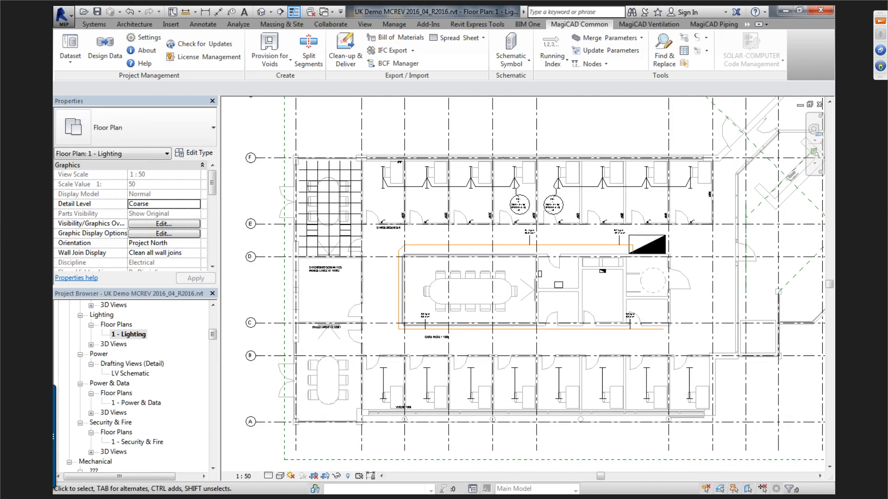
Step: Switch to the webinar presentation in PowerPoint and start the slide show from the Information Online slide
{"action": "key", "text": "alt+Tab"}
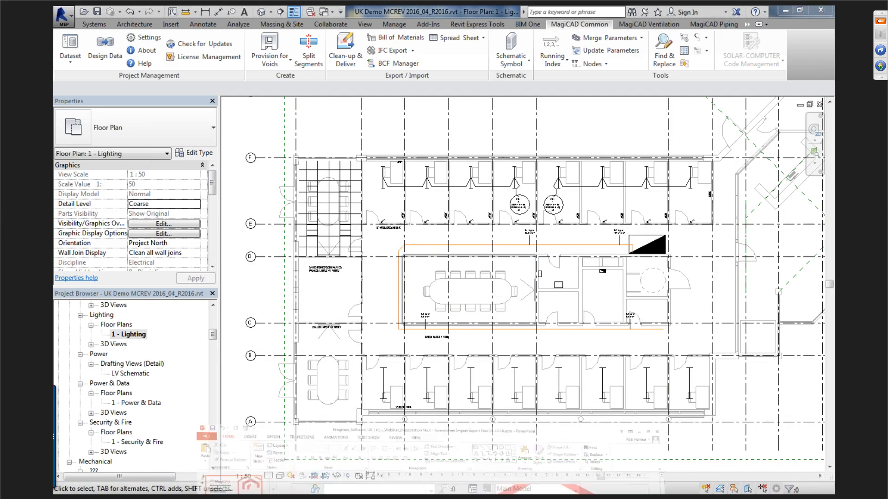
{"action": "left_click", "coordinate": [90, 171]}
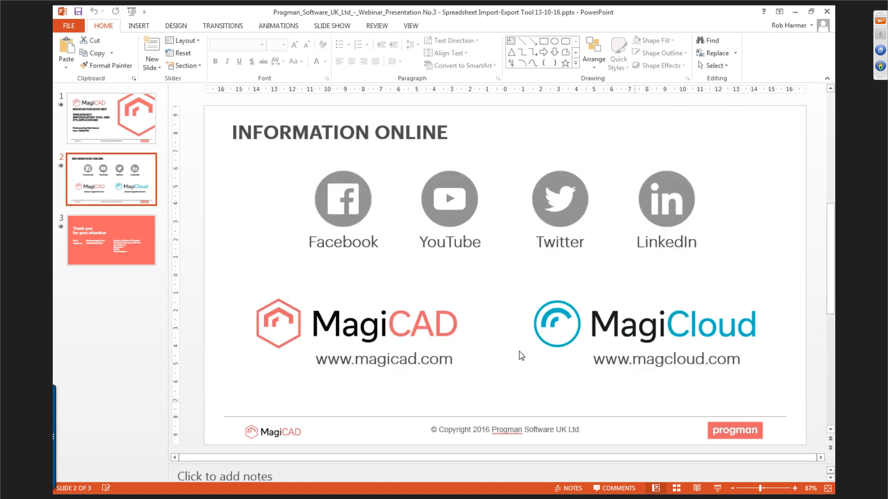
{"action": "left_click", "coordinate": [716, 489]}
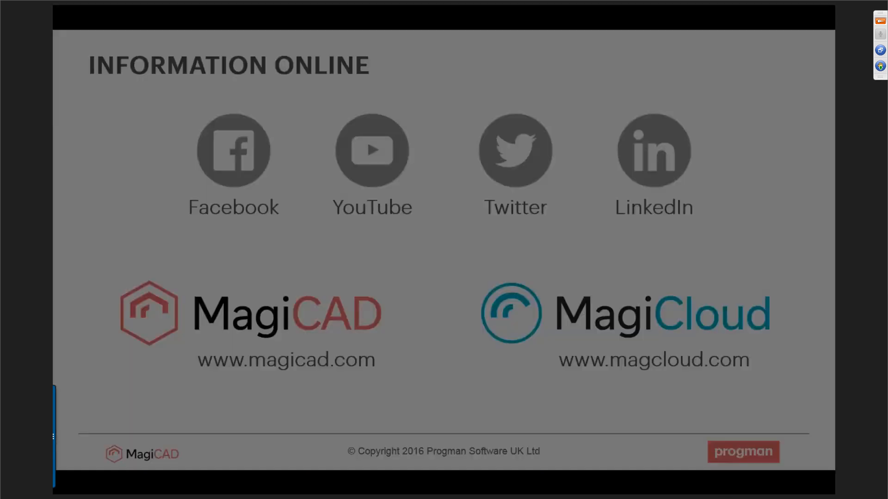